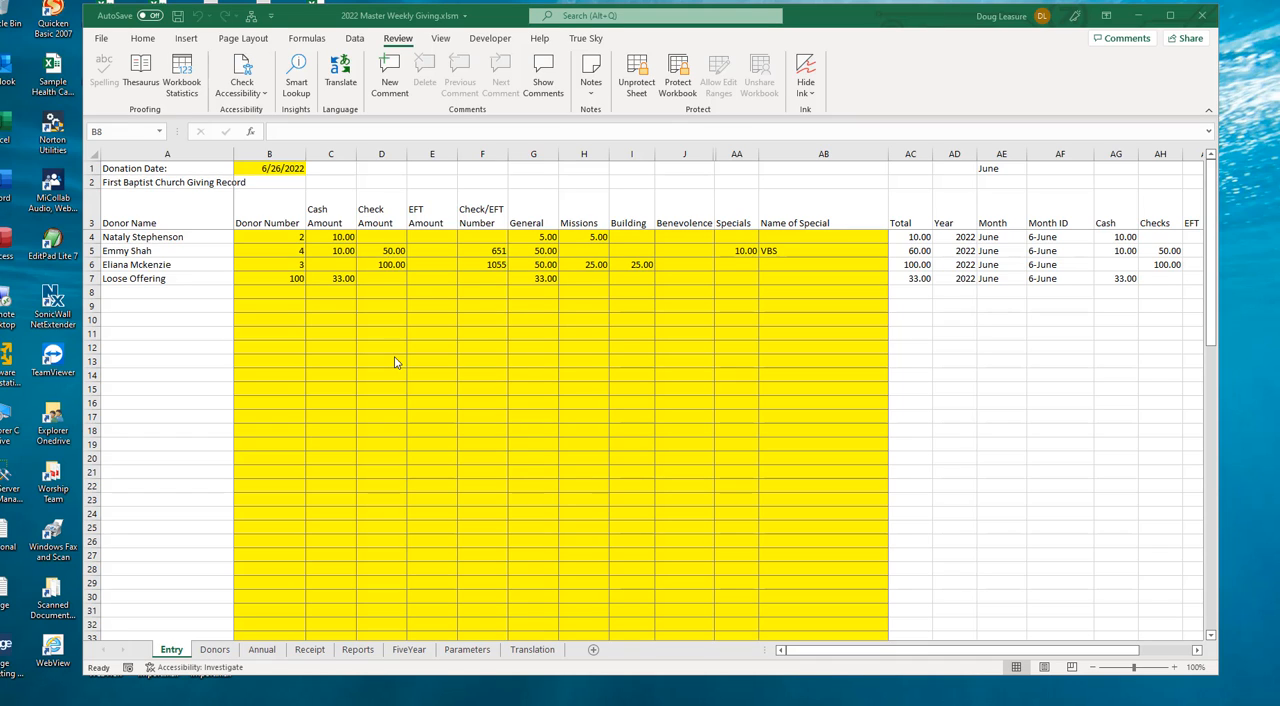
- Inspect the donation date, donor name and donor number cells at the start of the Entry sheet
{"action": "left_click", "coordinate": [151, 168]}
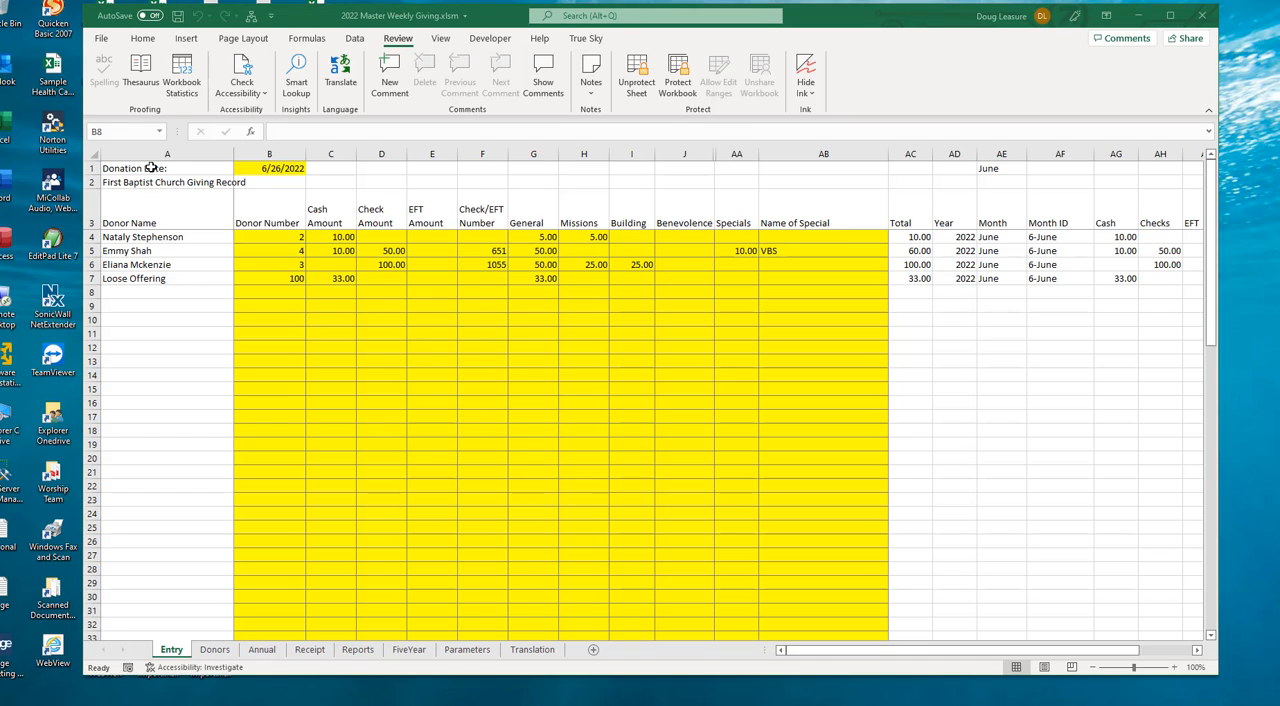
{"action": "left_click", "coordinate": [151, 168]}
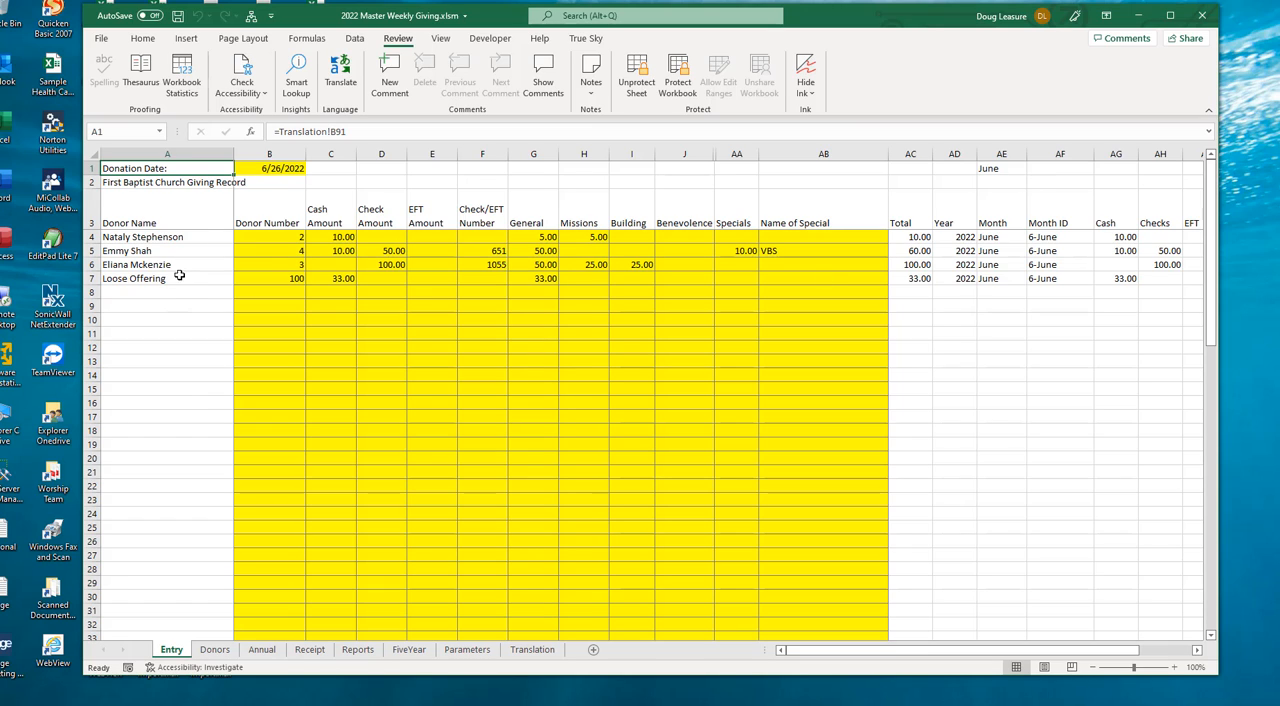
{"action": "left_click", "coordinate": [135, 241]}
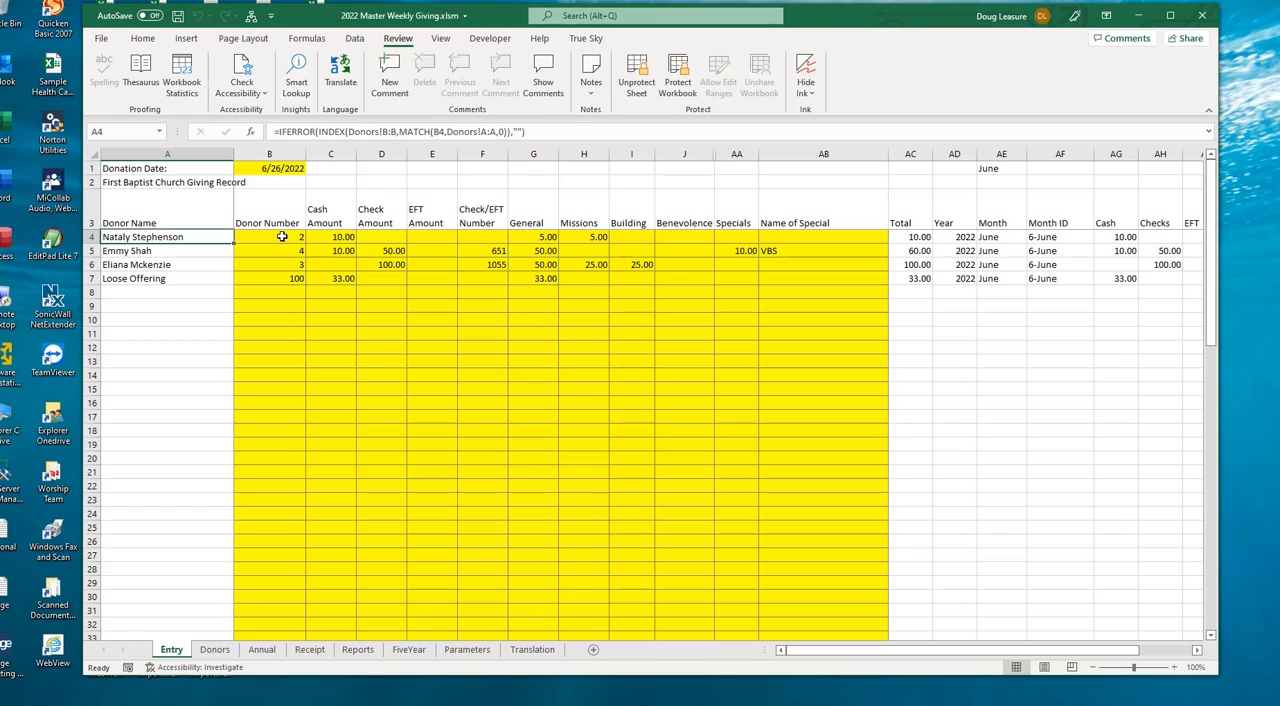
{"action": "left_click", "coordinate": [282, 236]}
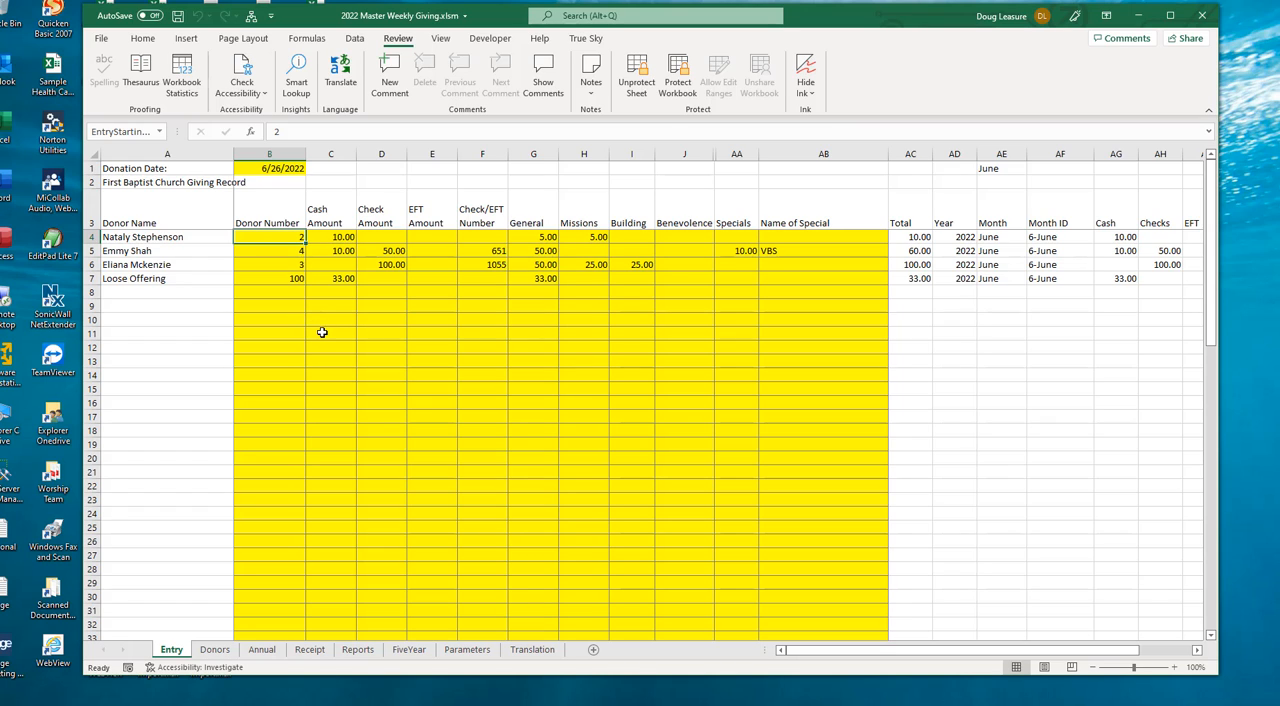
{"action": "left_click", "coordinate": [266, 171]}
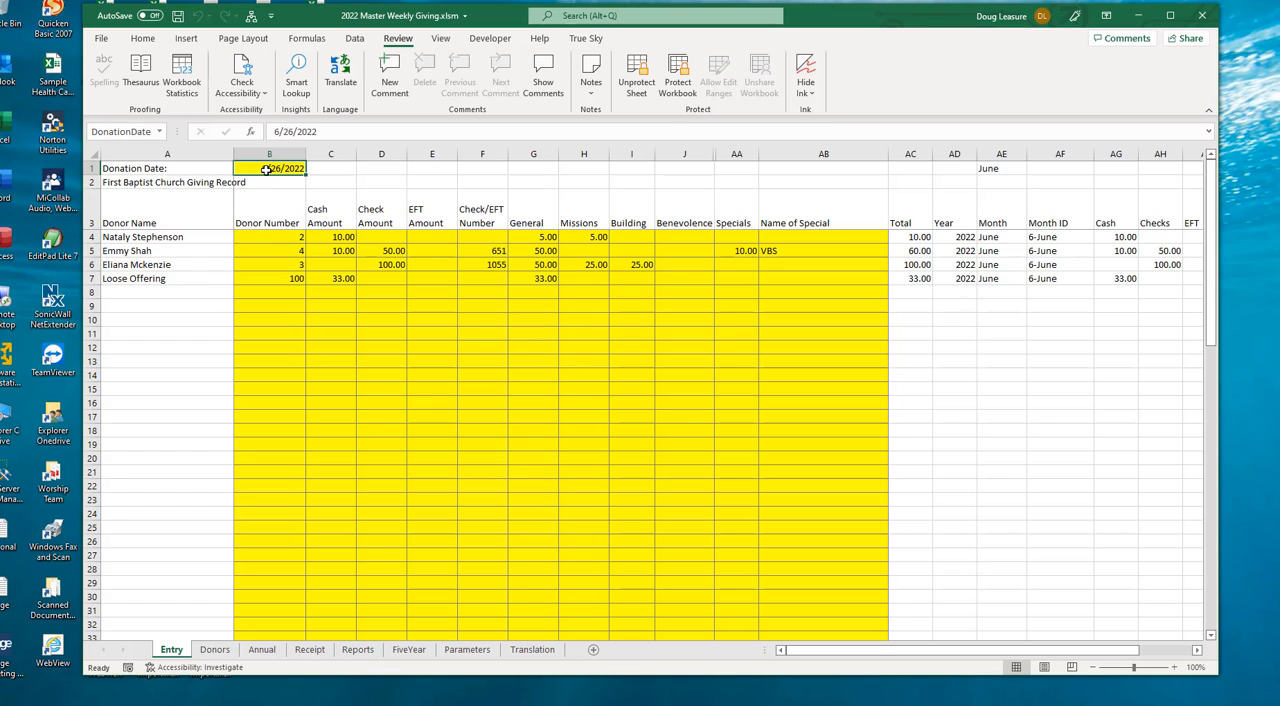
{"action": "left_click", "coordinate": [288, 238]}
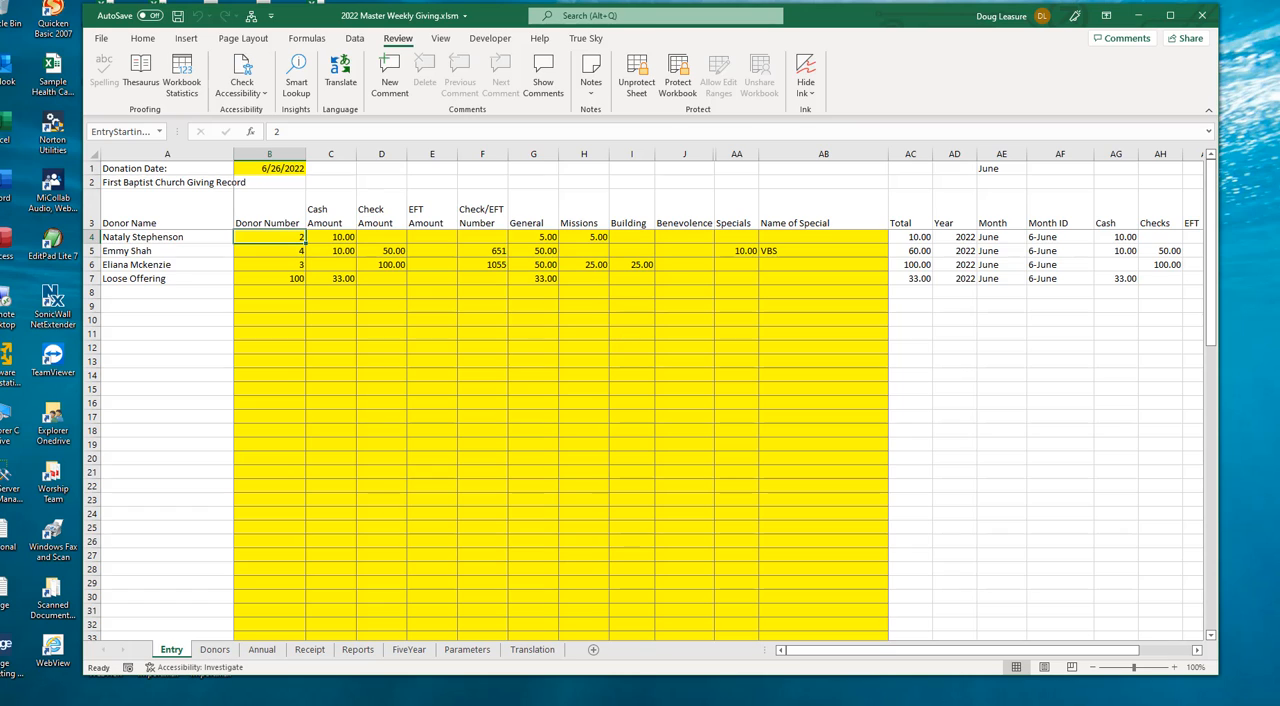
- Start a new entry in row 8 with the same donor number as row 6 and a cash amount of 25
{"action": "left_click", "coordinate": [282, 293]}
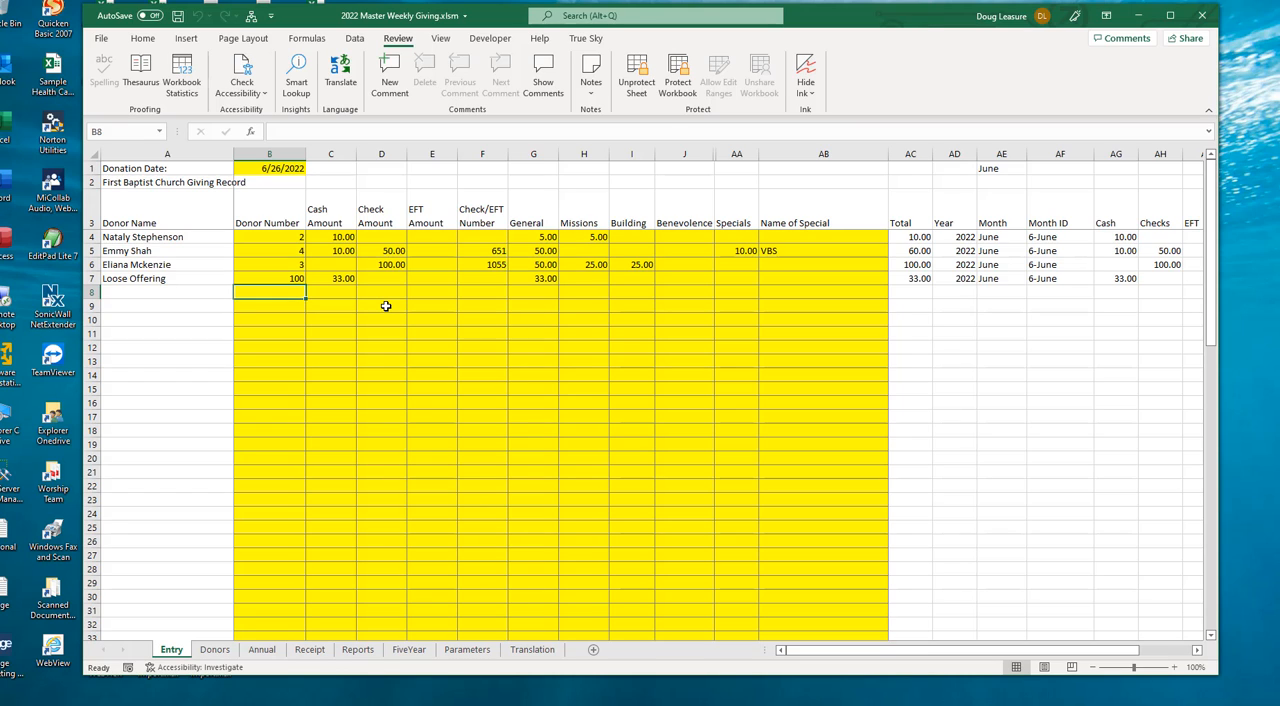
{"action": "type", "text": "3"}
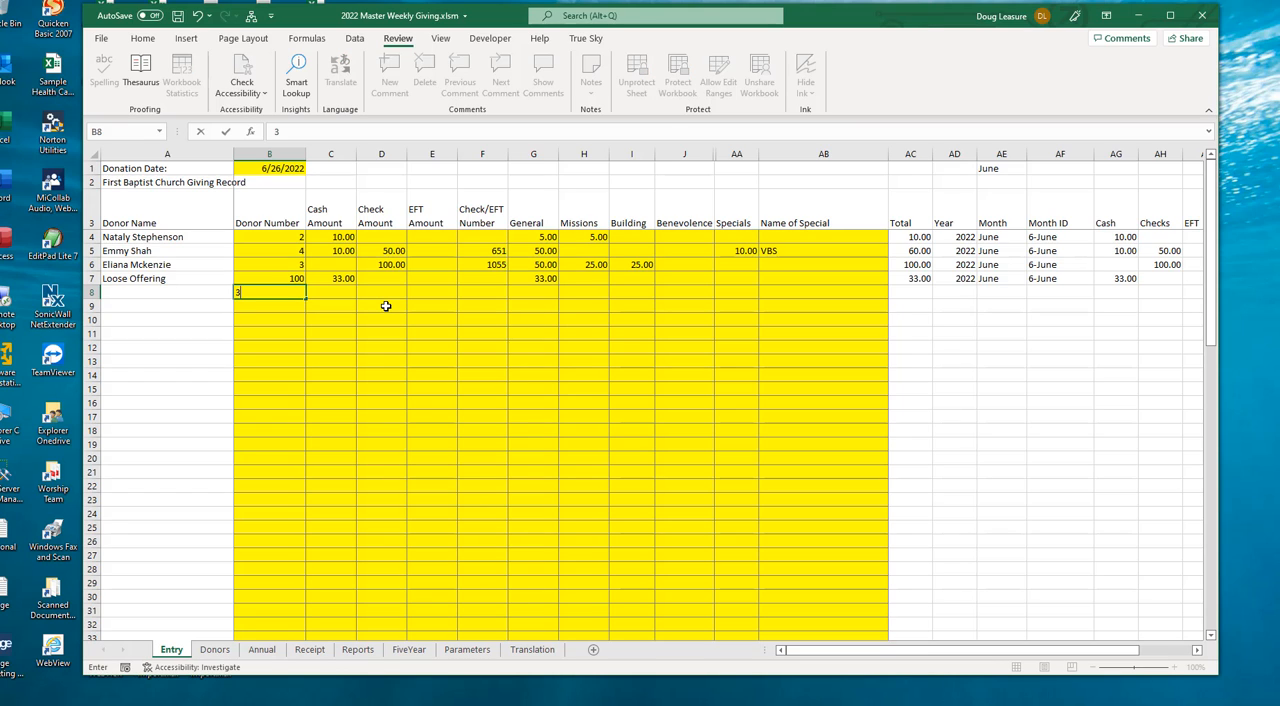
{"action": "key", "text": "Tab"}
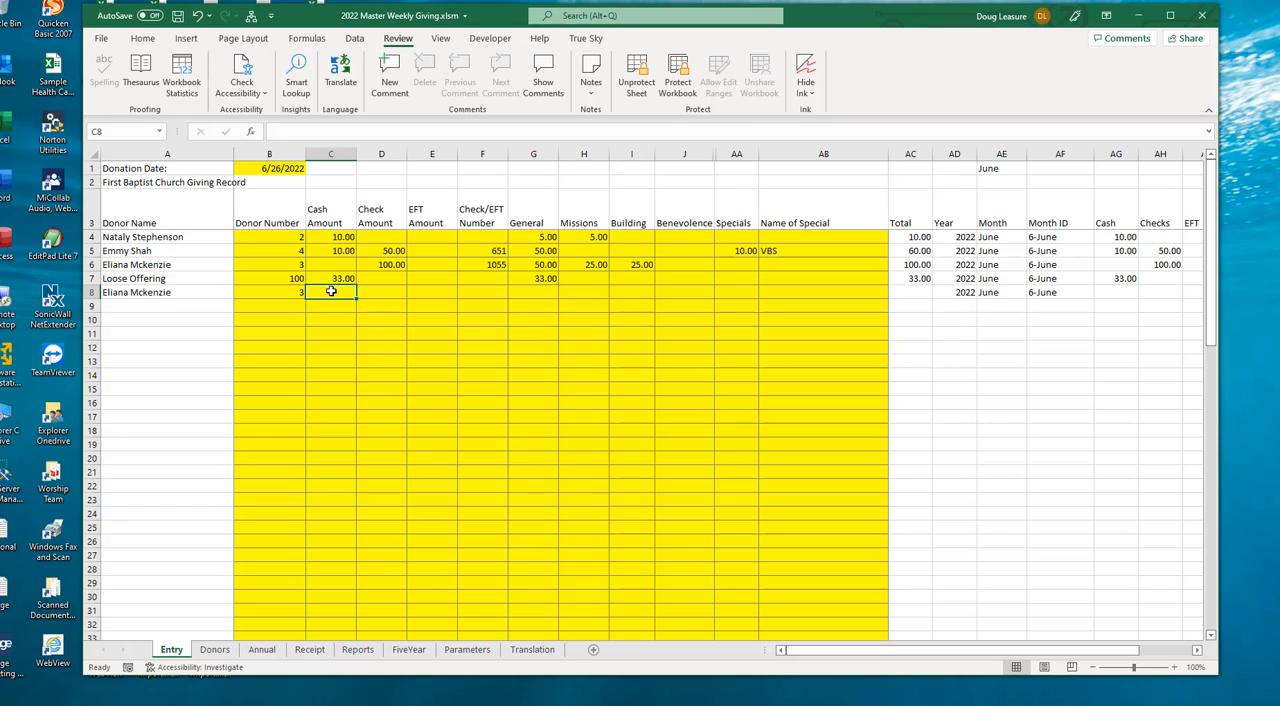
{"action": "type", "text": "25"}
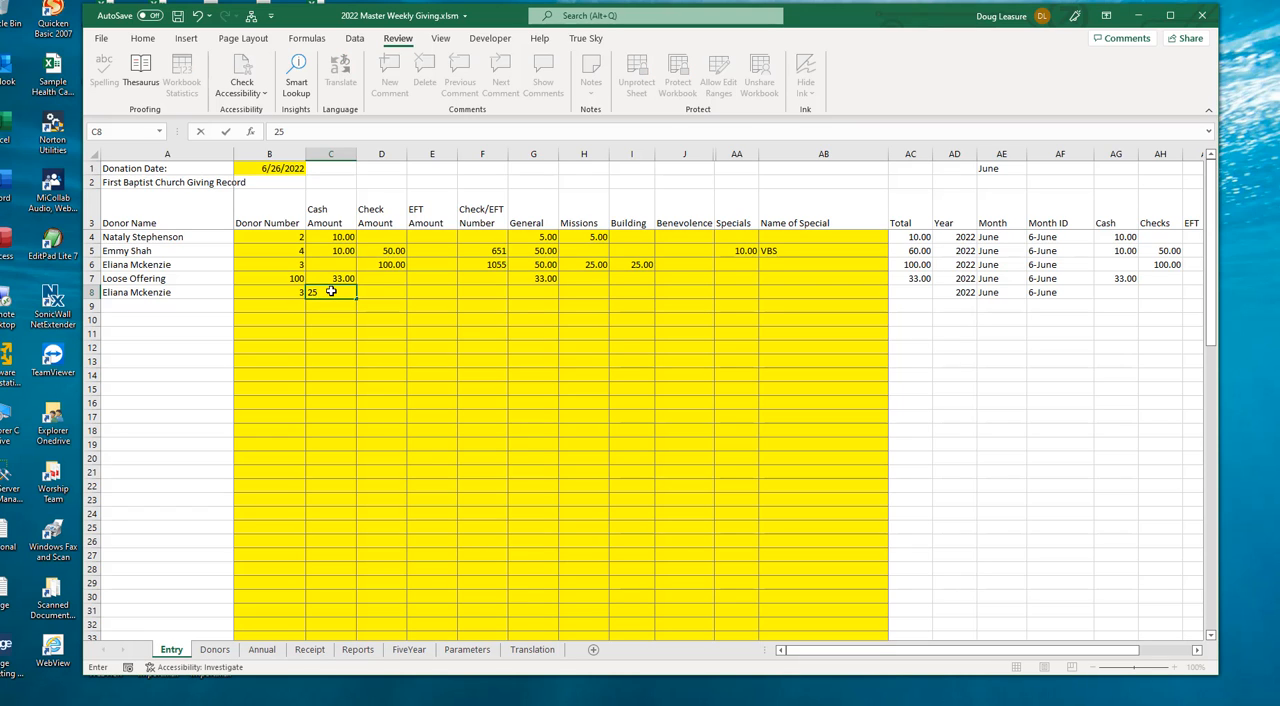
{"action": "key", "text": "Tab"}
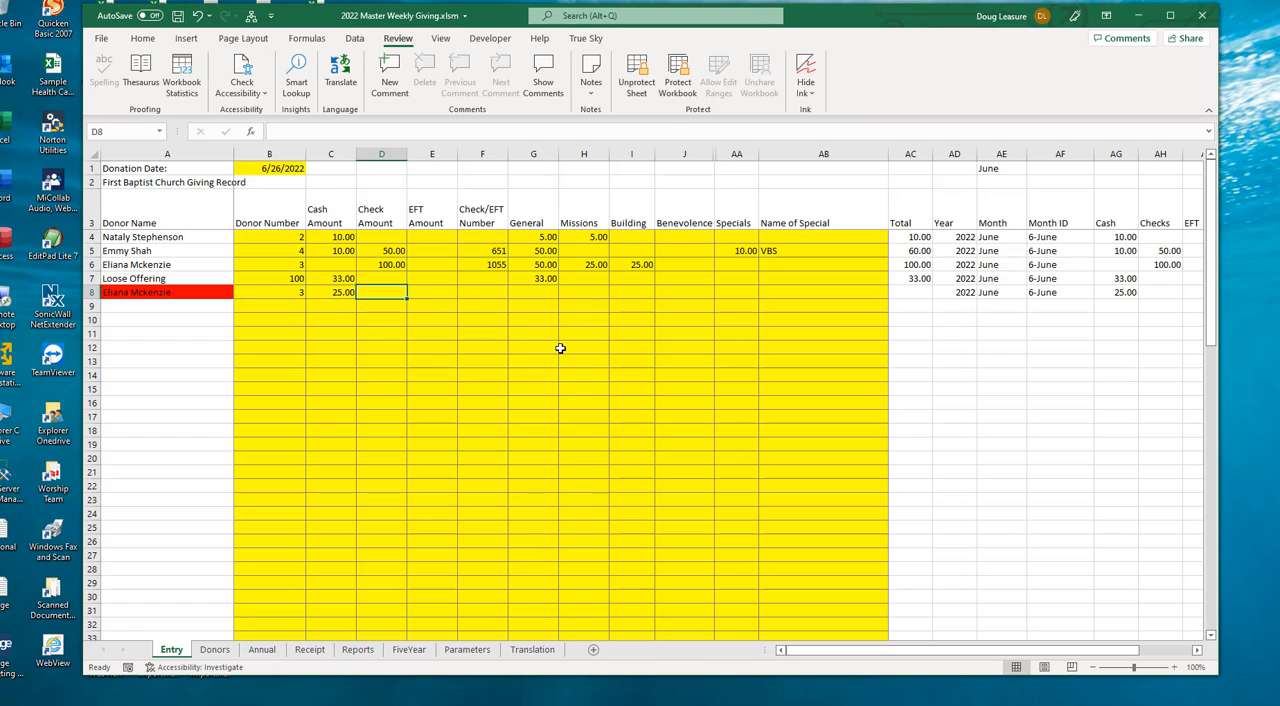
{"action": "type", "text": "100"}
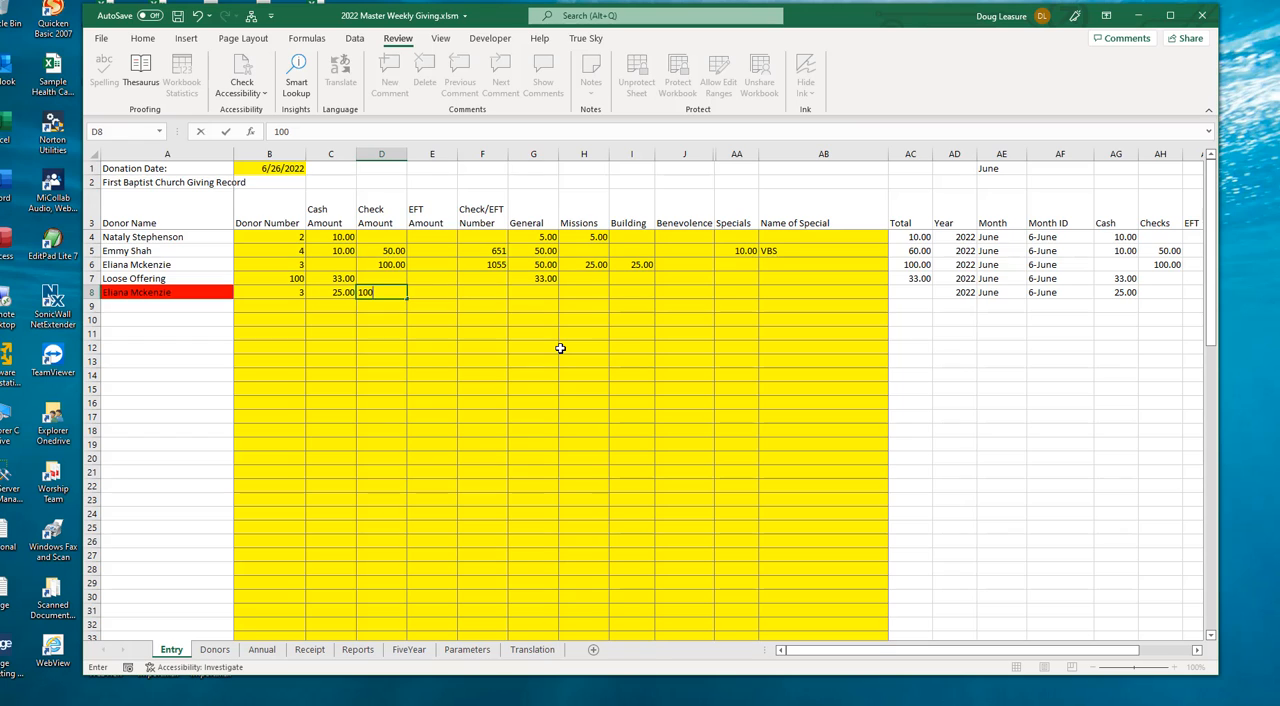
{"action": "key", "text": "Tab"}
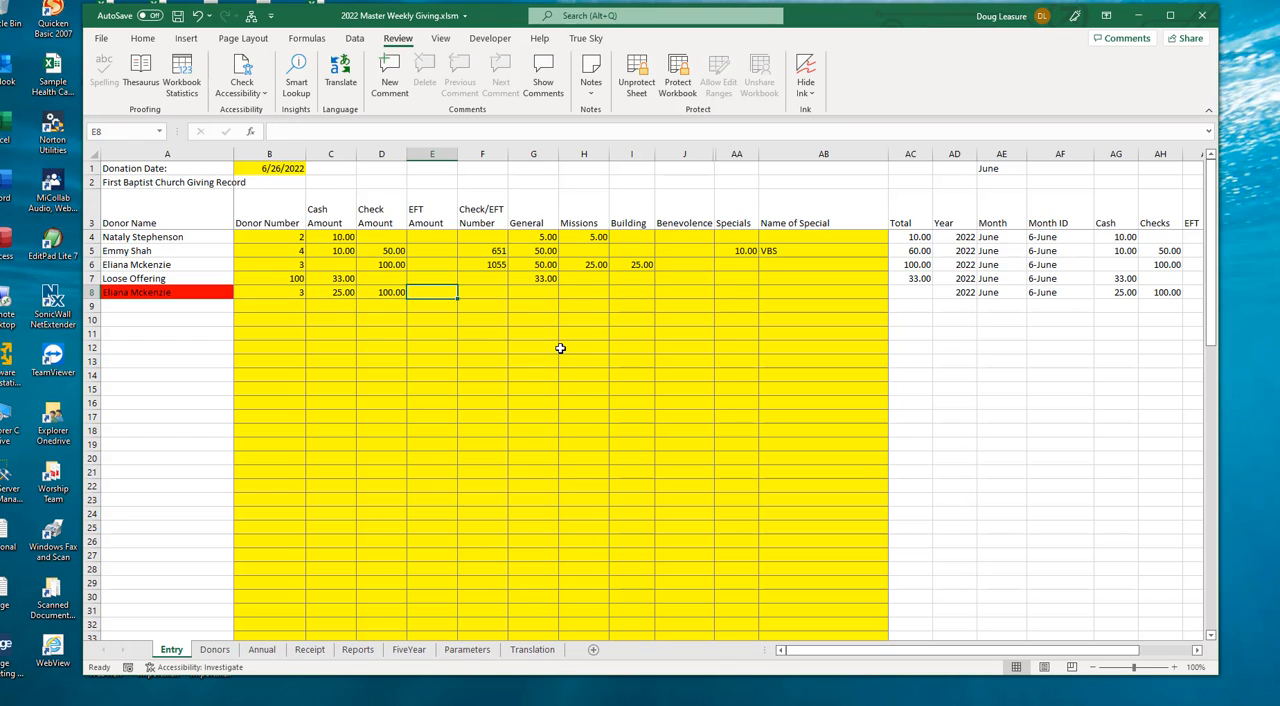
{"action": "key", "text": "Left"}
{"action": "key", "text": "Delete"}
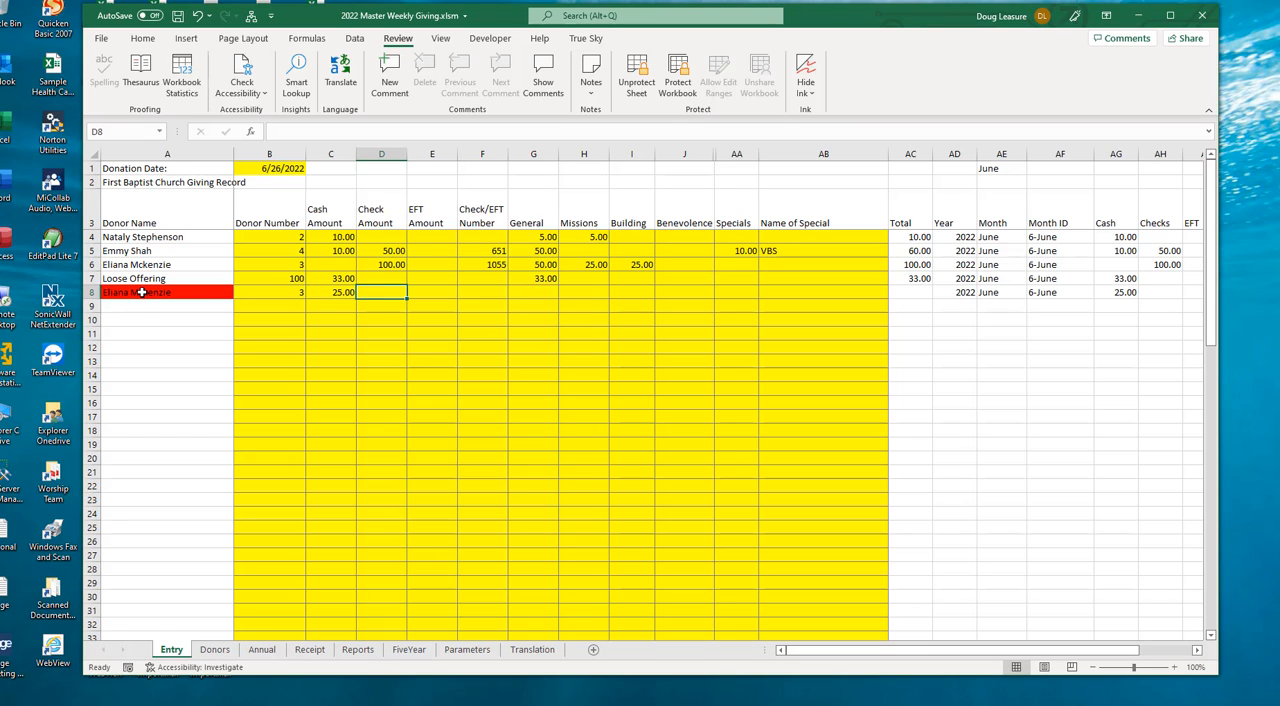
- Allocate 5 to General and 10 to Missions for the donation in row 8
{"action": "left_click", "coordinate": [550, 295]}
{"action": "type", "text": "5"}
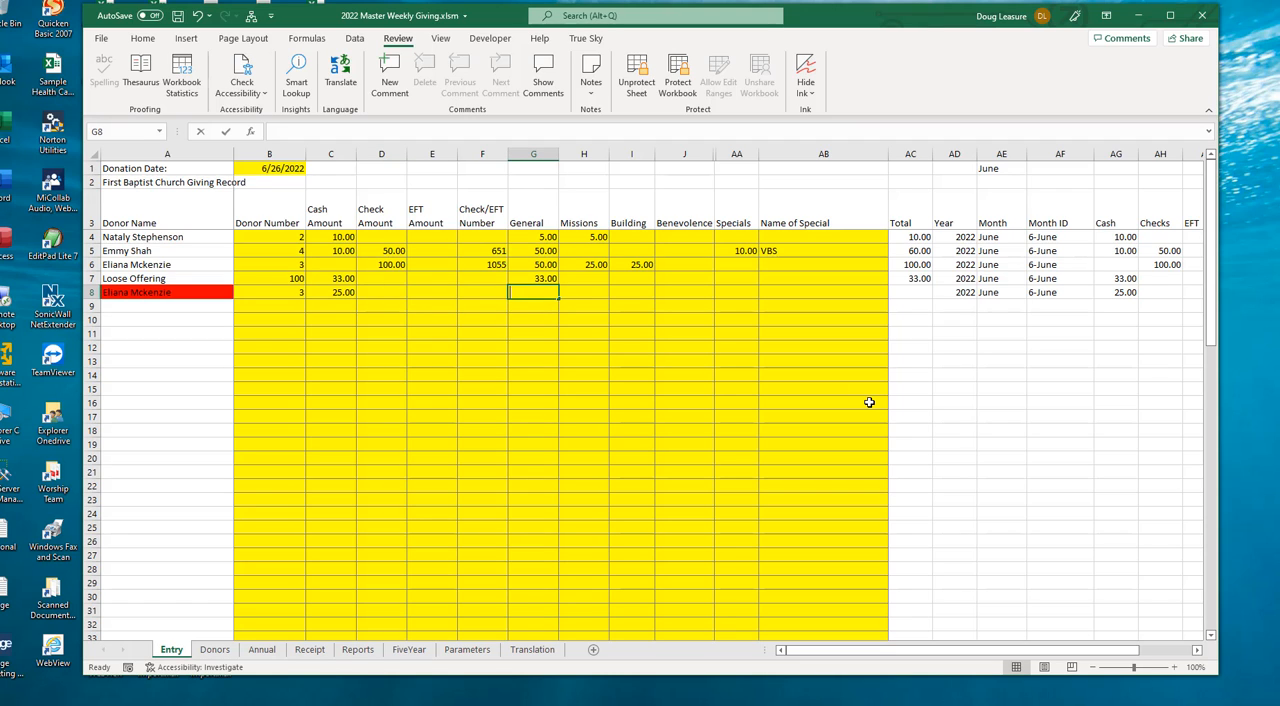
{"action": "key", "text": "Tab"}
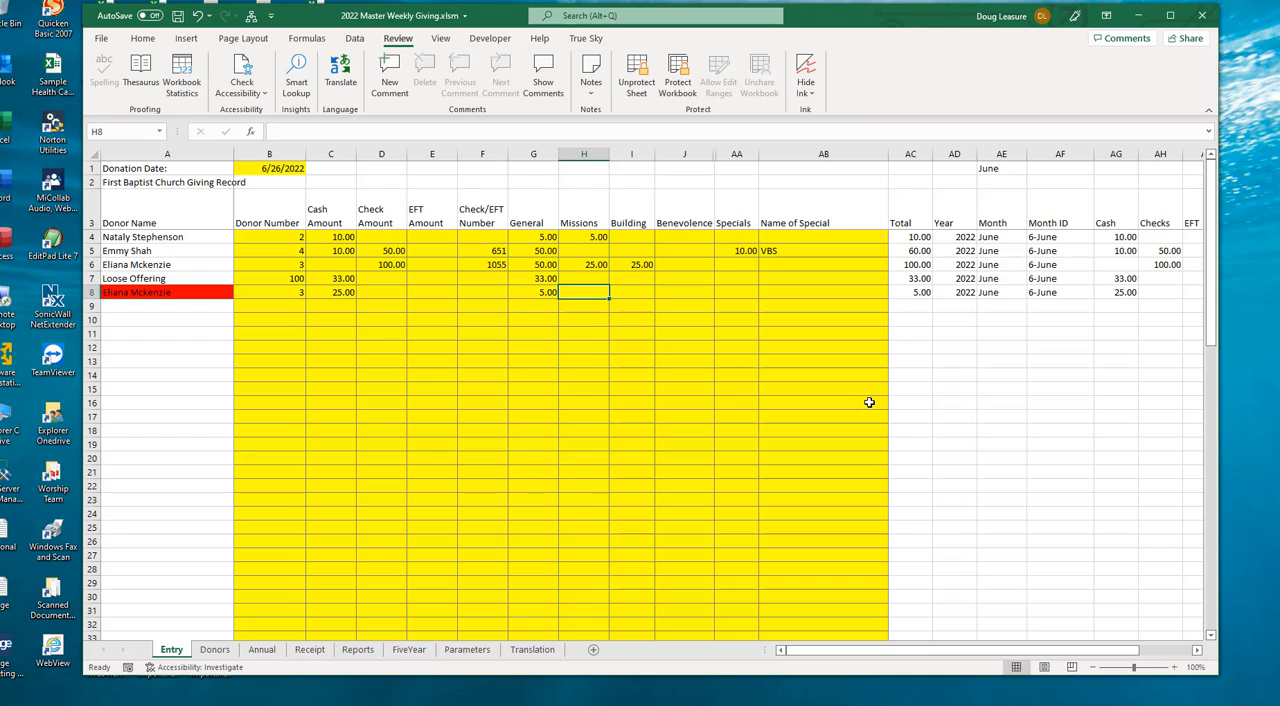
{"action": "type", "text": "100"}
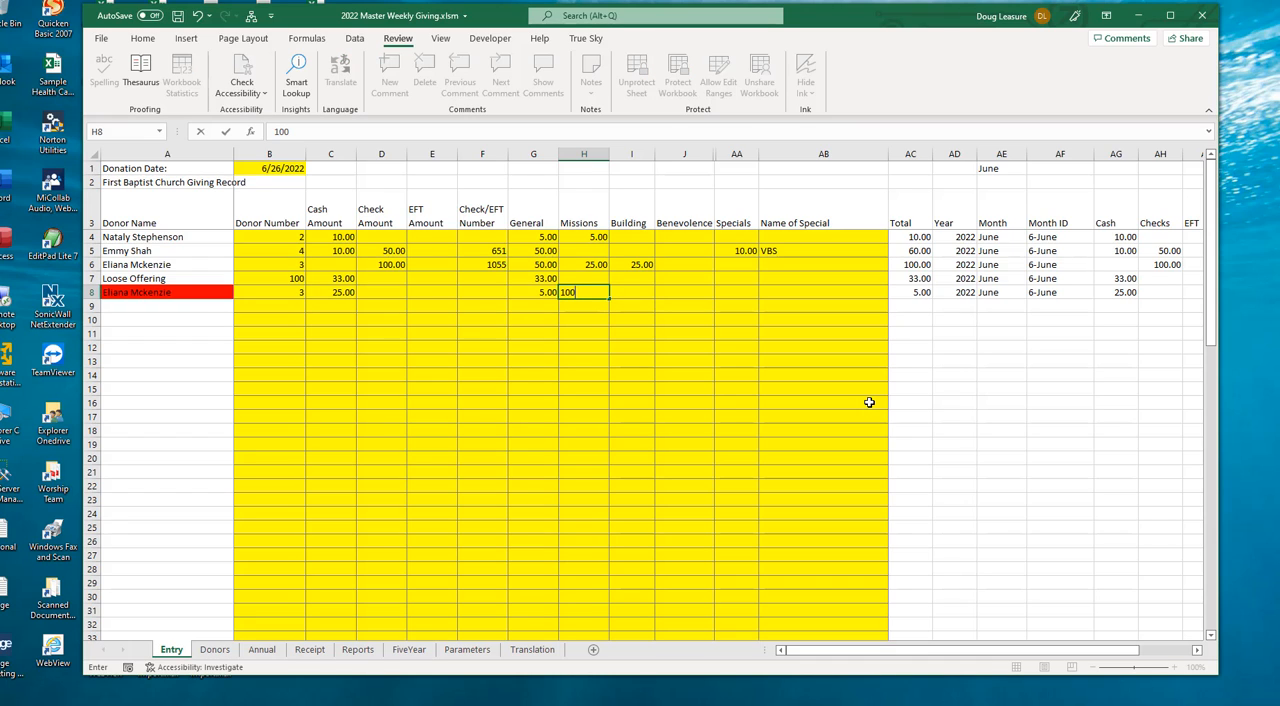
{"action": "key", "text": "BackSpace"}
{"action": "key", "text": "Tab"}
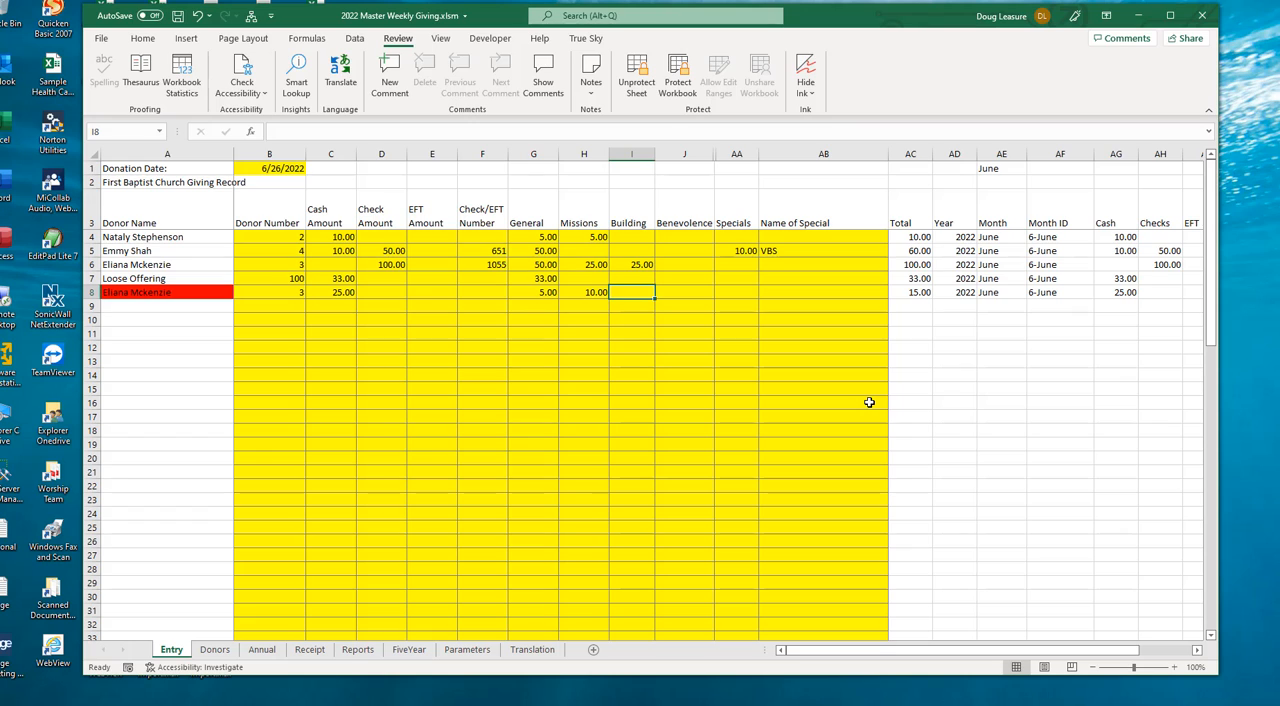
{"action": "type", "text": "100"}
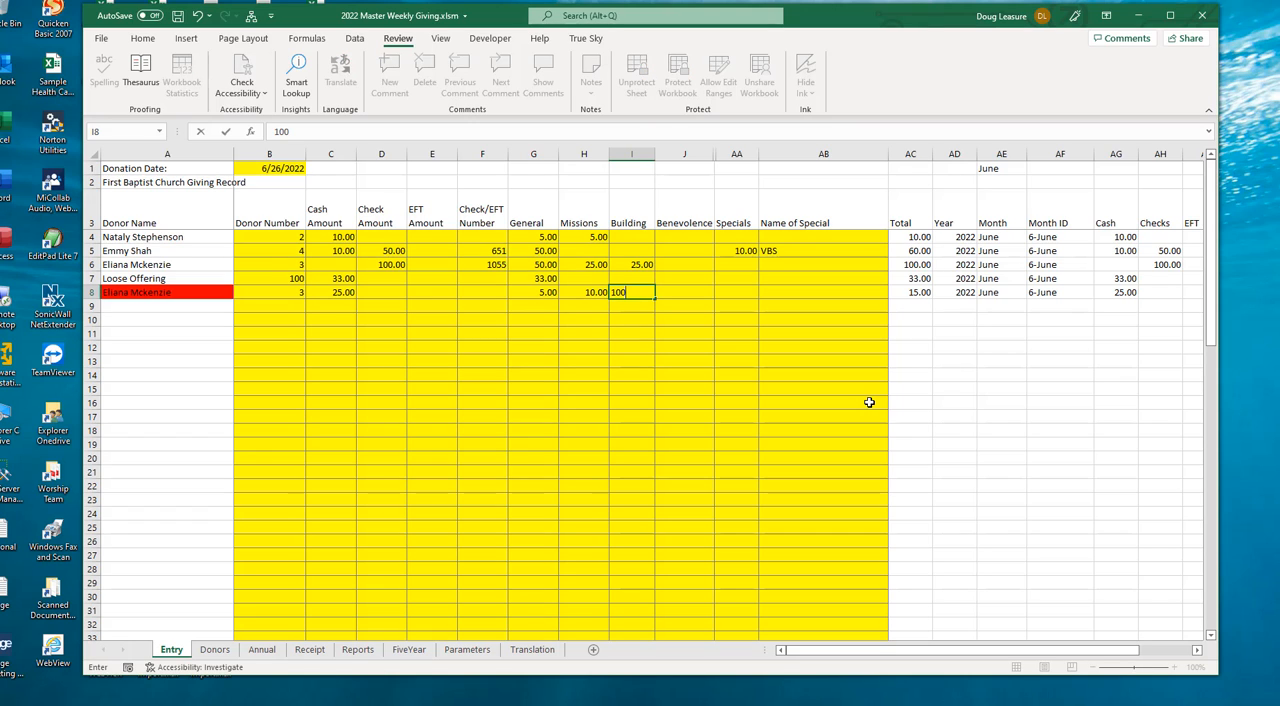
- Enter 100 as the Building amount in row 8 and correct it to 10
{"action": "key", "text": "Tab"}
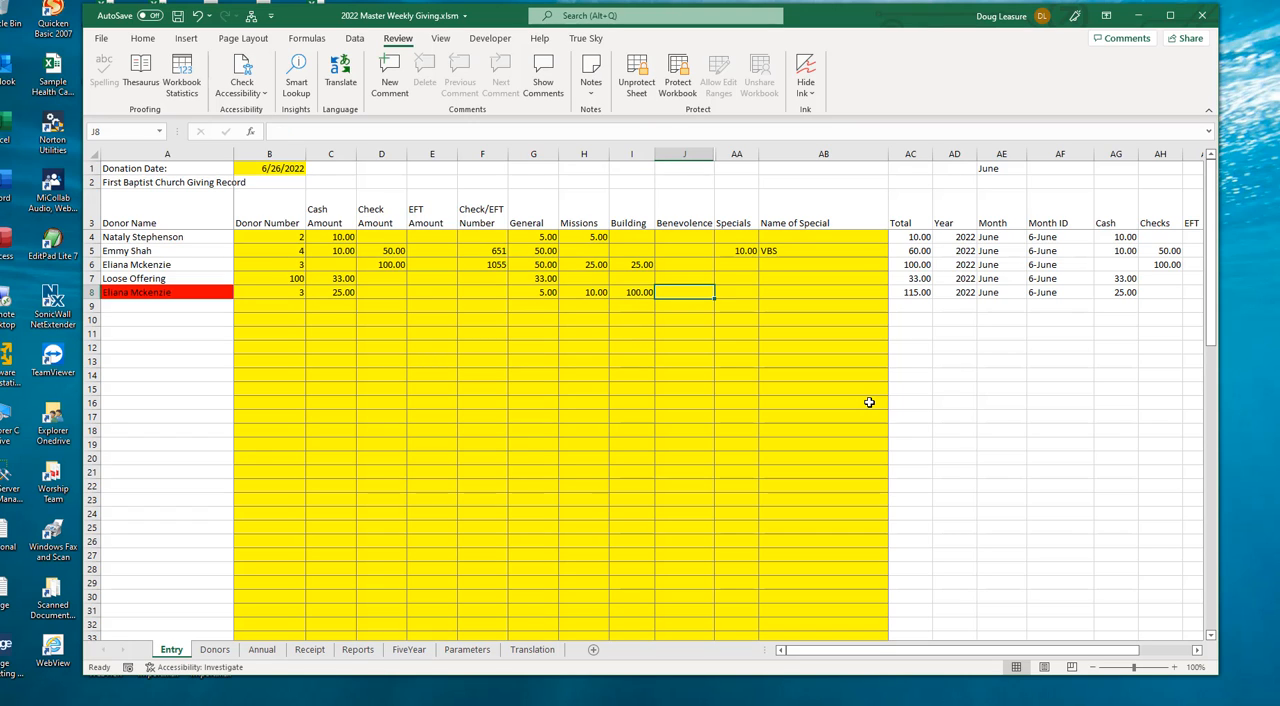
{"action": "key", "text": "Left"}
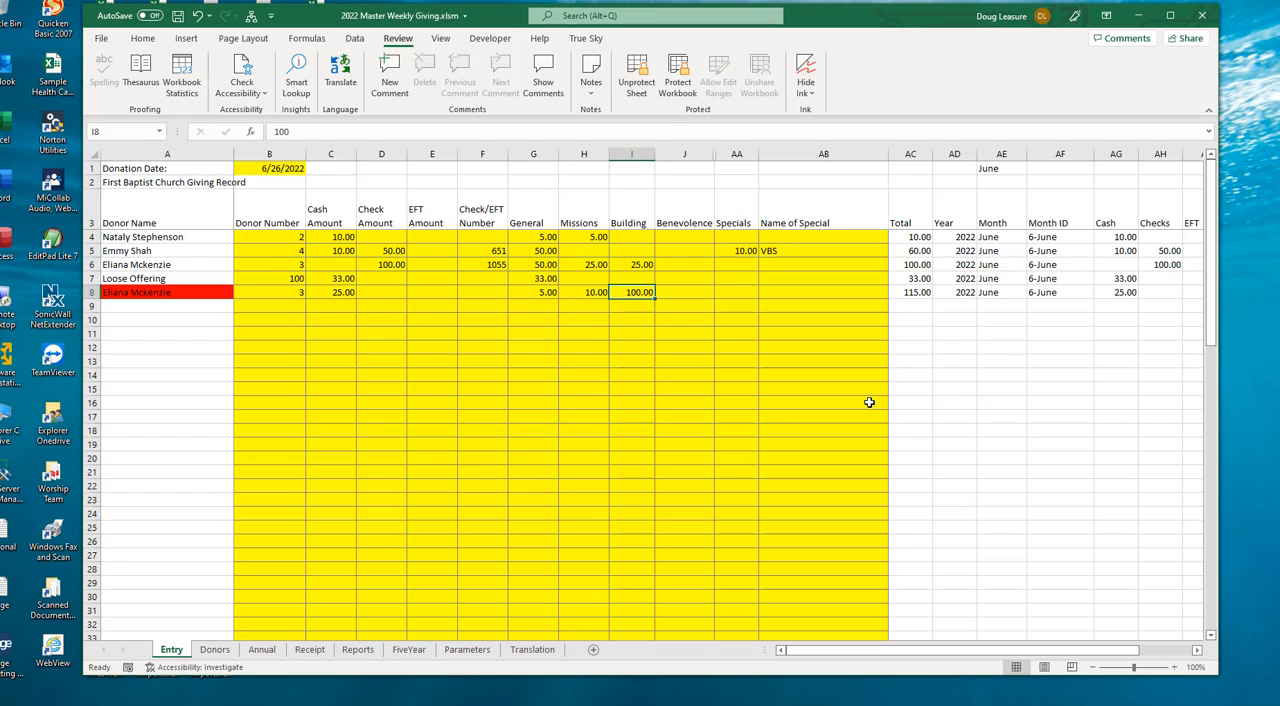
{"action": "type", "text": "10"}
{"action": "key", "text": "Tab"}
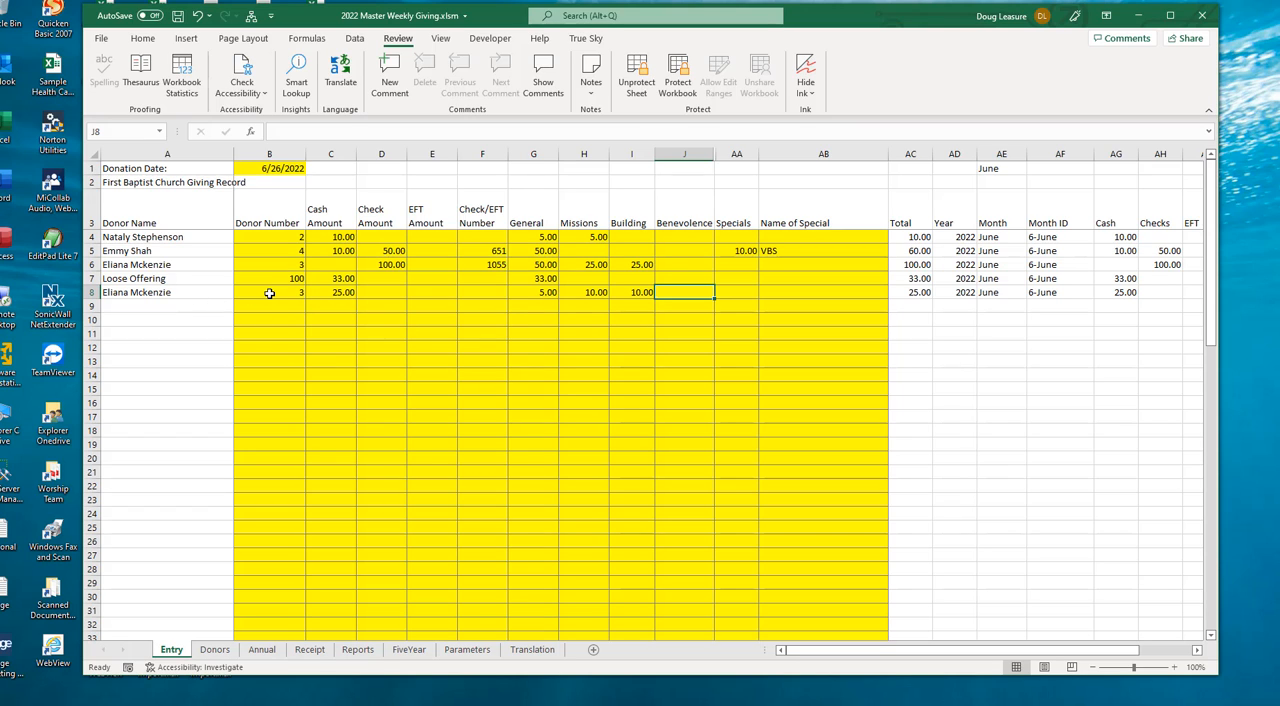
- Clear the General, Missions and Building amounts in row 8
{"action": "left_click_drag", "start_coordinate": [269, 293], "coordinate": [685, 291]}
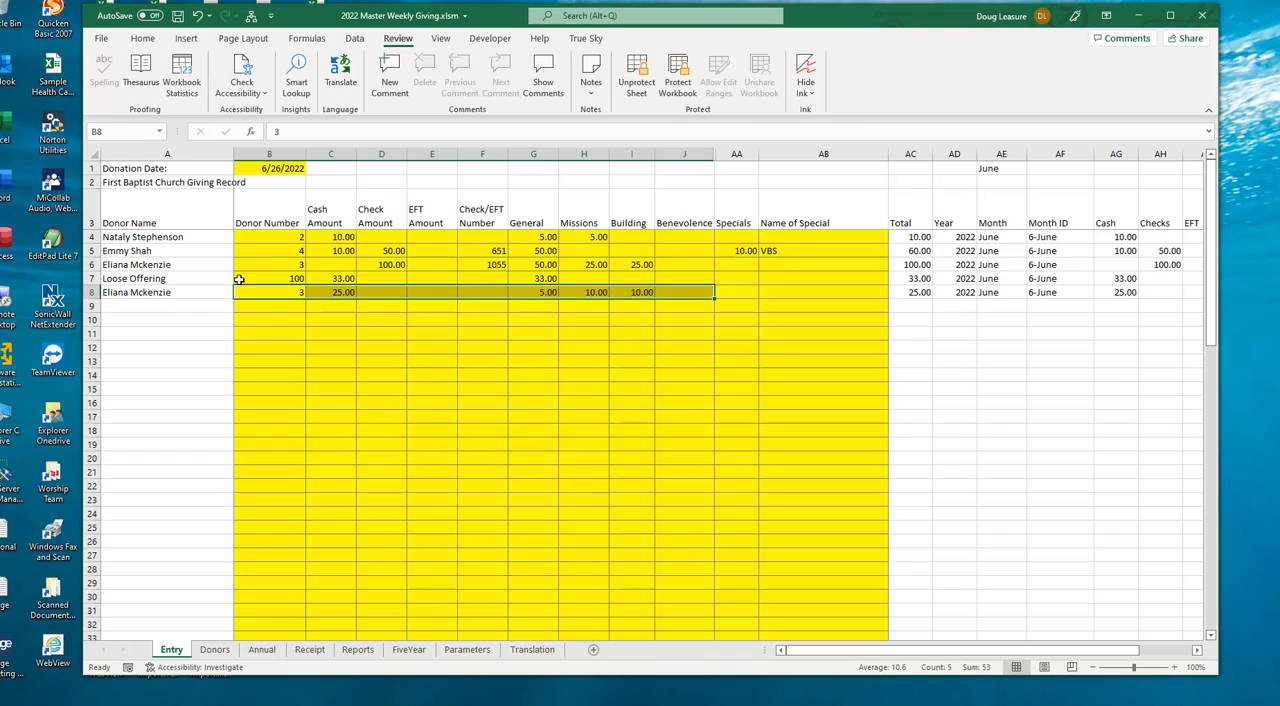
{"action": "left_click_drag", "start_coordinate": [248, 295], "coordinate": [643, 291]}
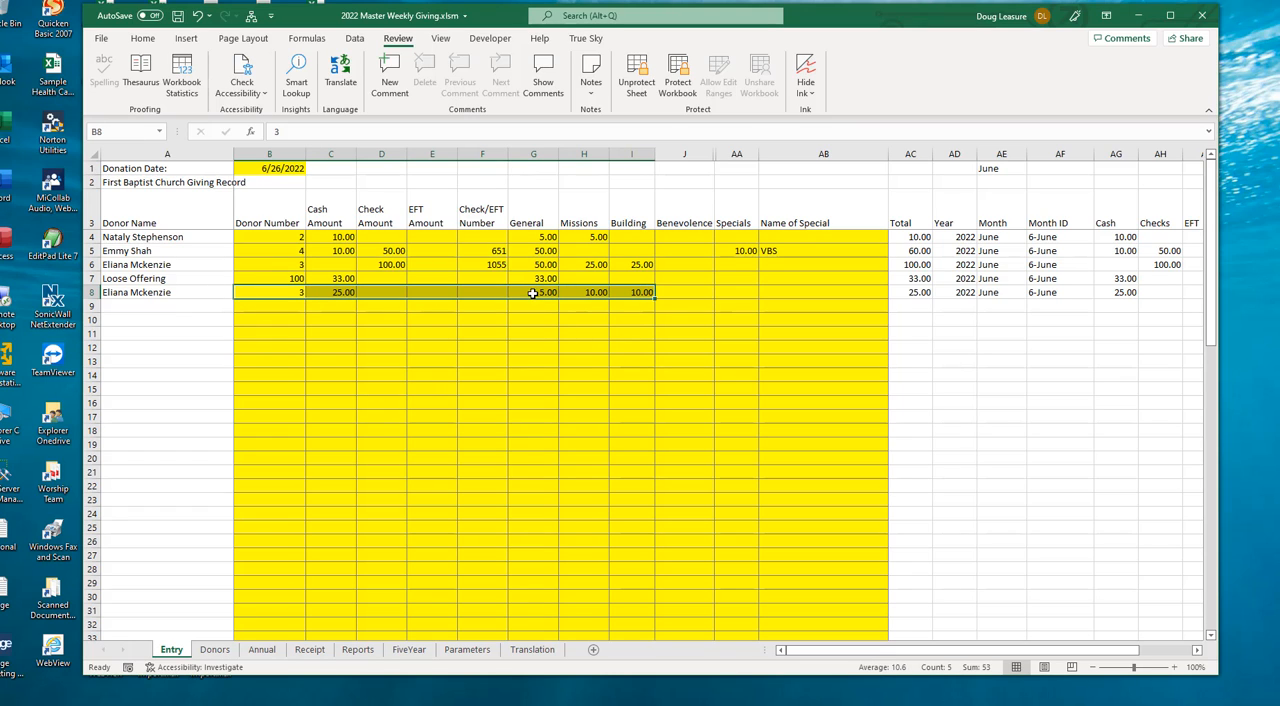
{"action": "left_click_drag", "start_coordinate": [533, 292], "coordinate": [636, 292]}
{"action": "key", "text": "Delete"}
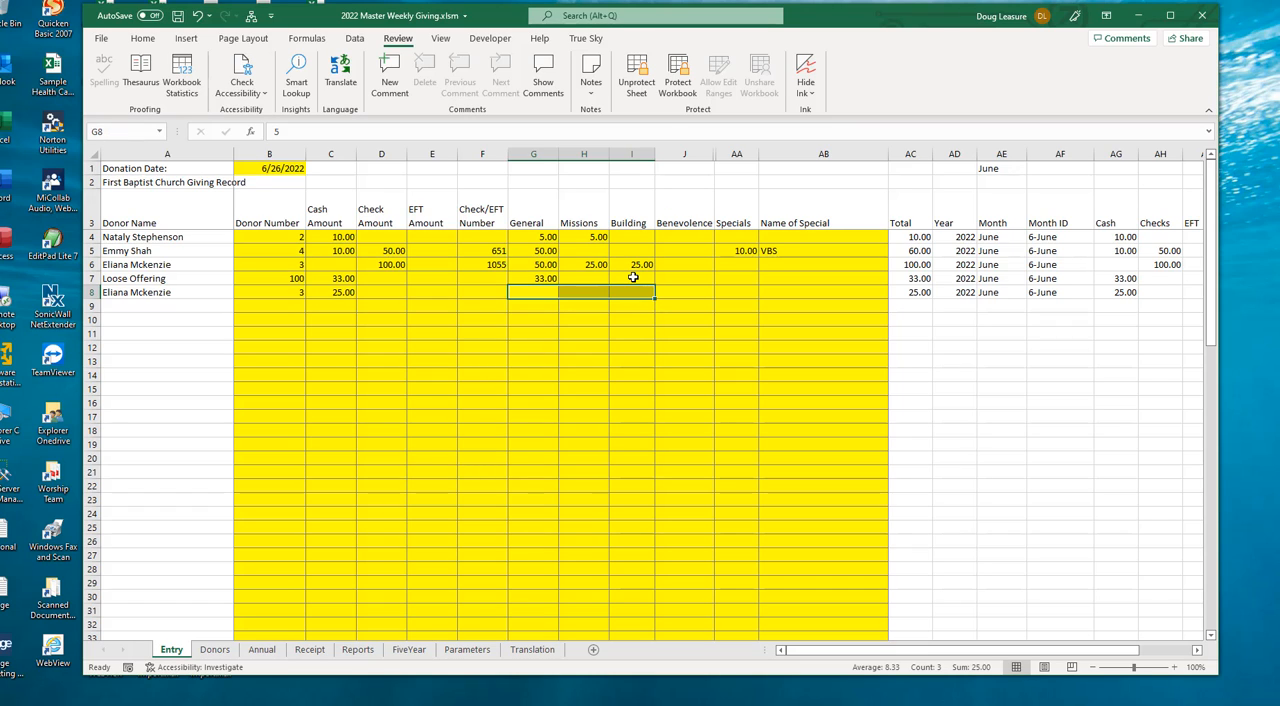
- Allocate 25 to Specials in row 8 and enter VBS as the name of the special
{"action": "key", "text": "Right"}
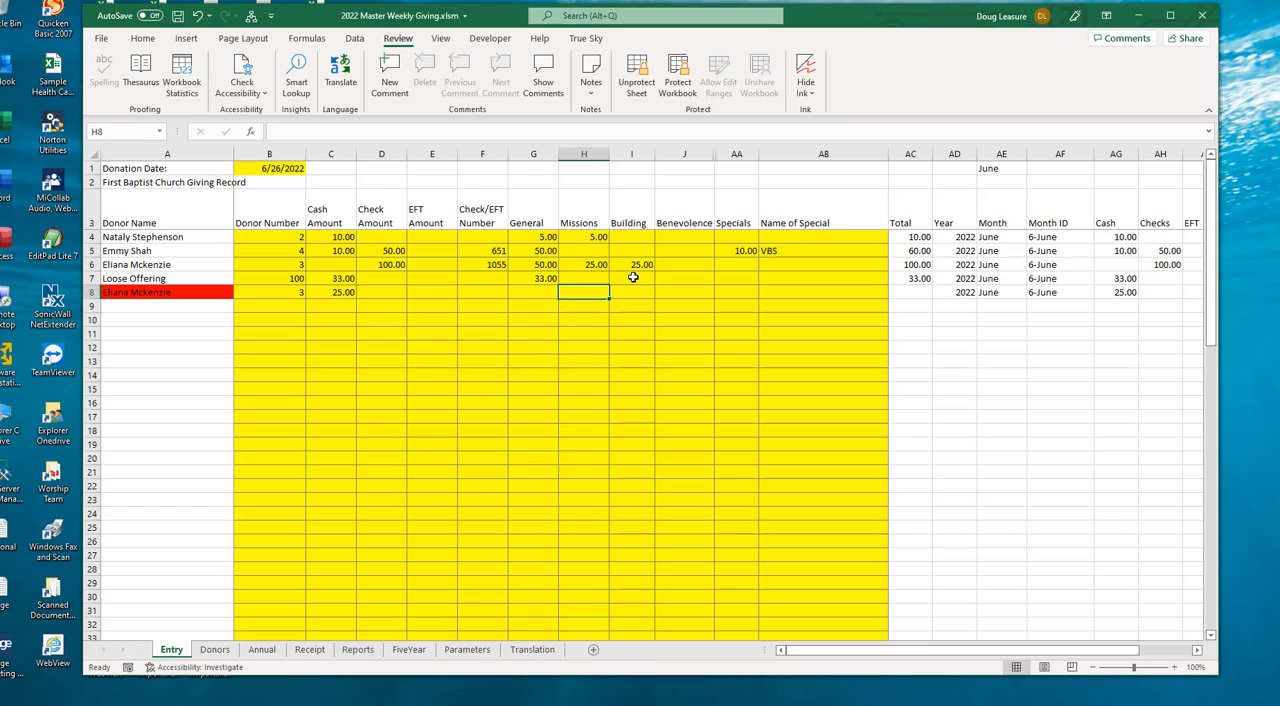
{"action": "key", "text": "Right"}
{"action": "key", "text": "Right"}
{"action": "key", "text": "Right"}
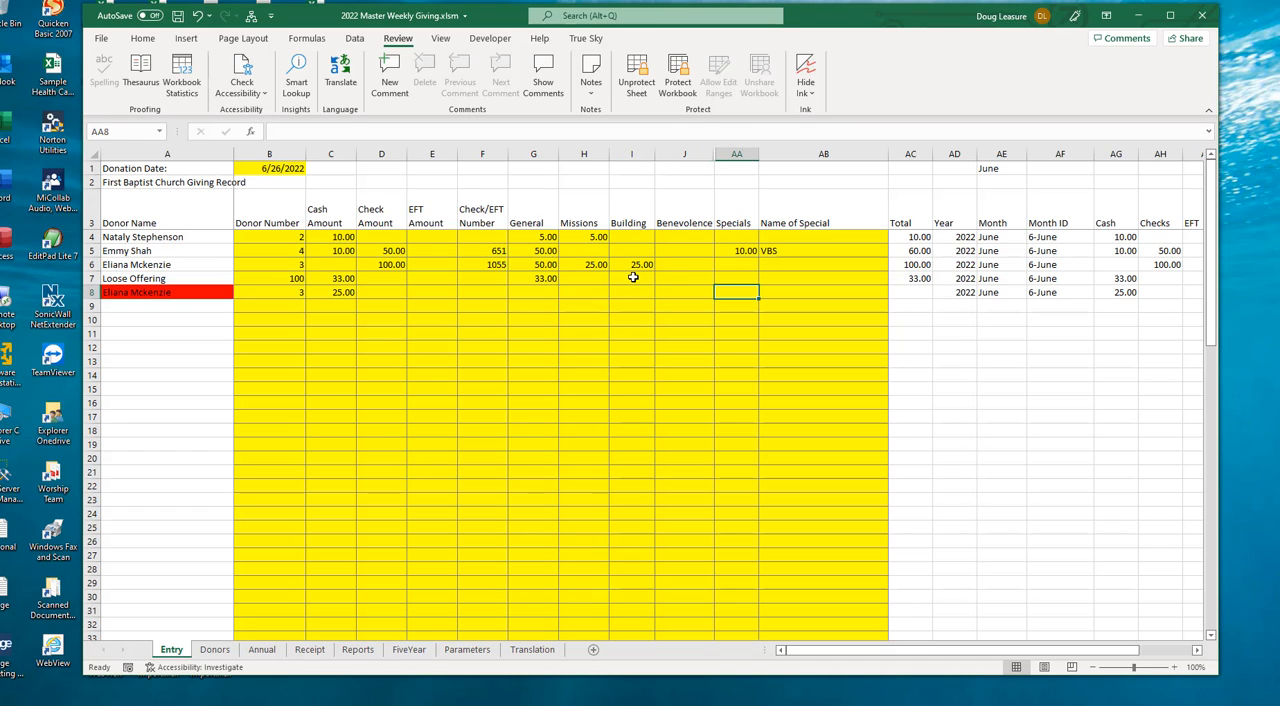
{"action": "type", "text": "25"}
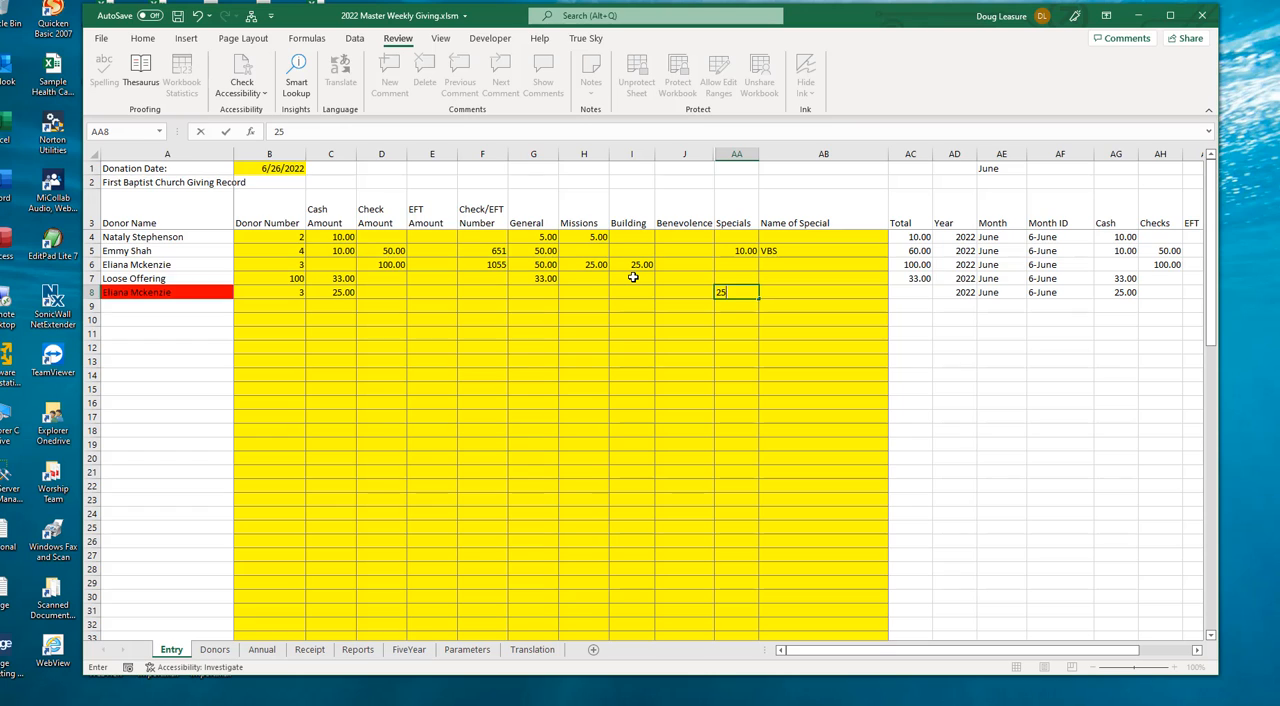
{"action": "key", "text": "Right"}
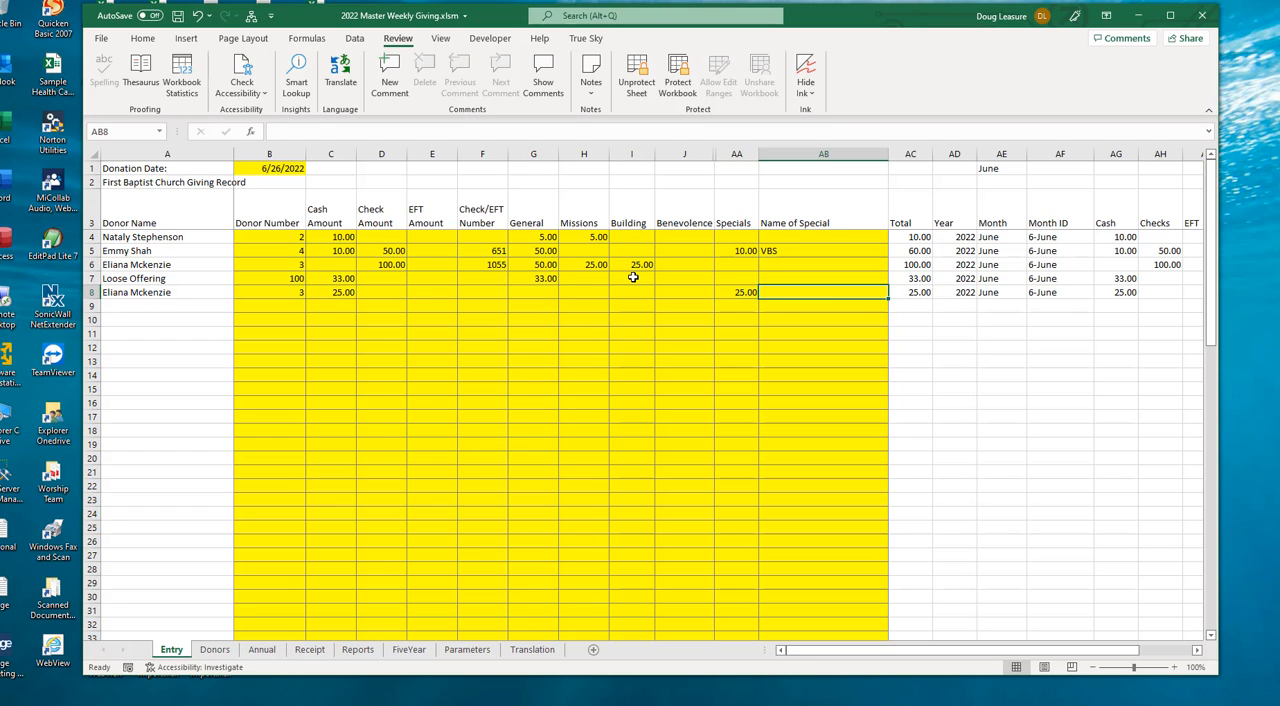
{"action": "type", "text": "VBS"}
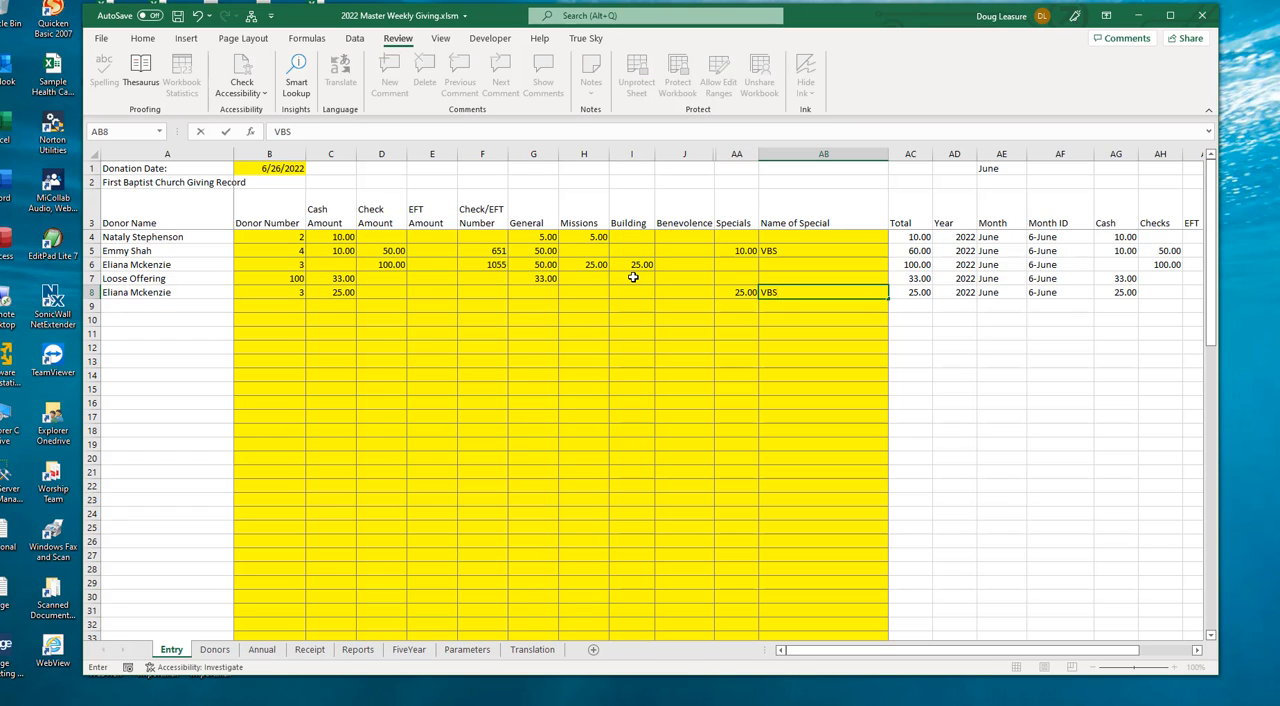
{"action": "key", "text": "Return"}
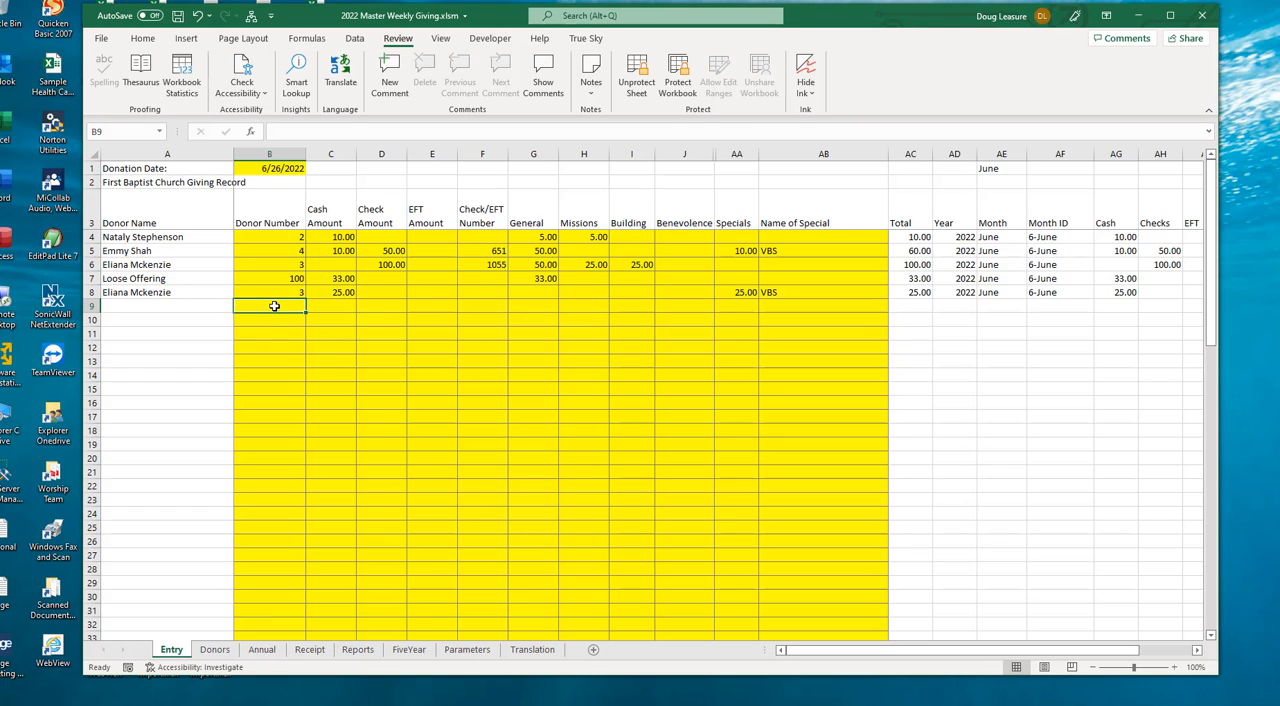
- Enter the donor number for the donation in row 9 and record an EFT amount of 100
{"action": "type", "text": "101"}
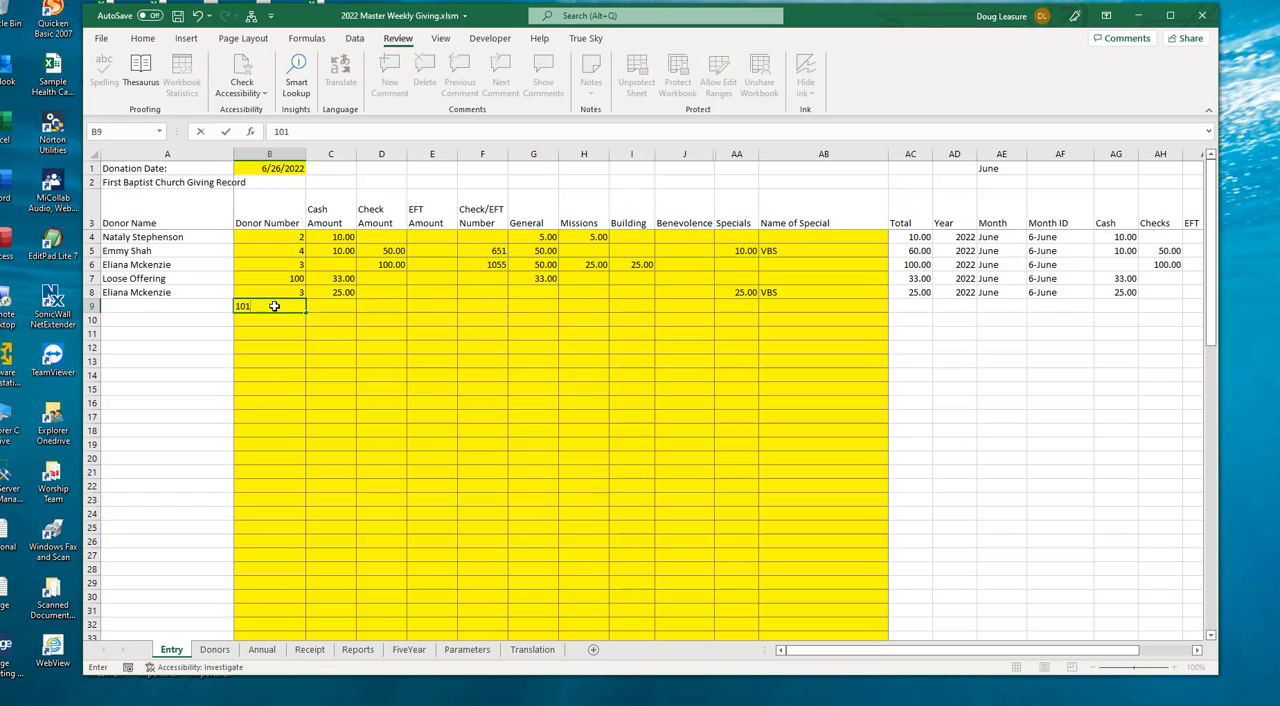
{"action": "key", "text": "Tab"}
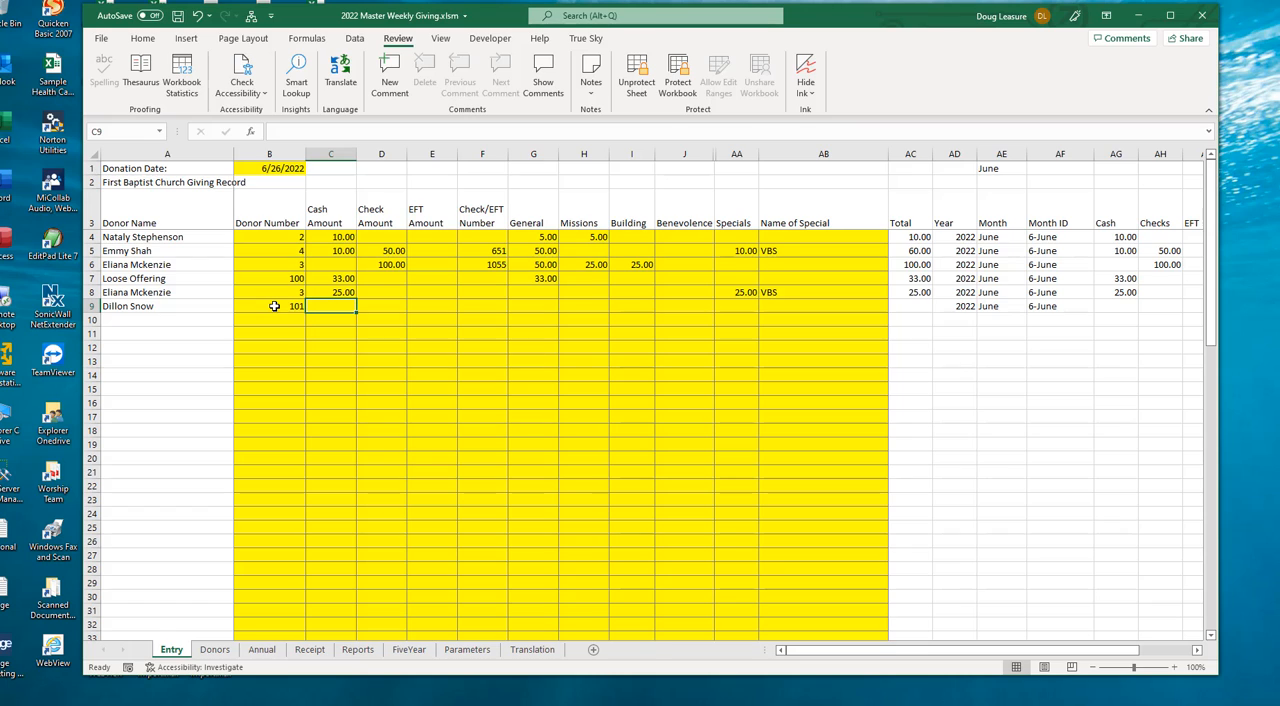
{"action": "key", "text": "Tab"}
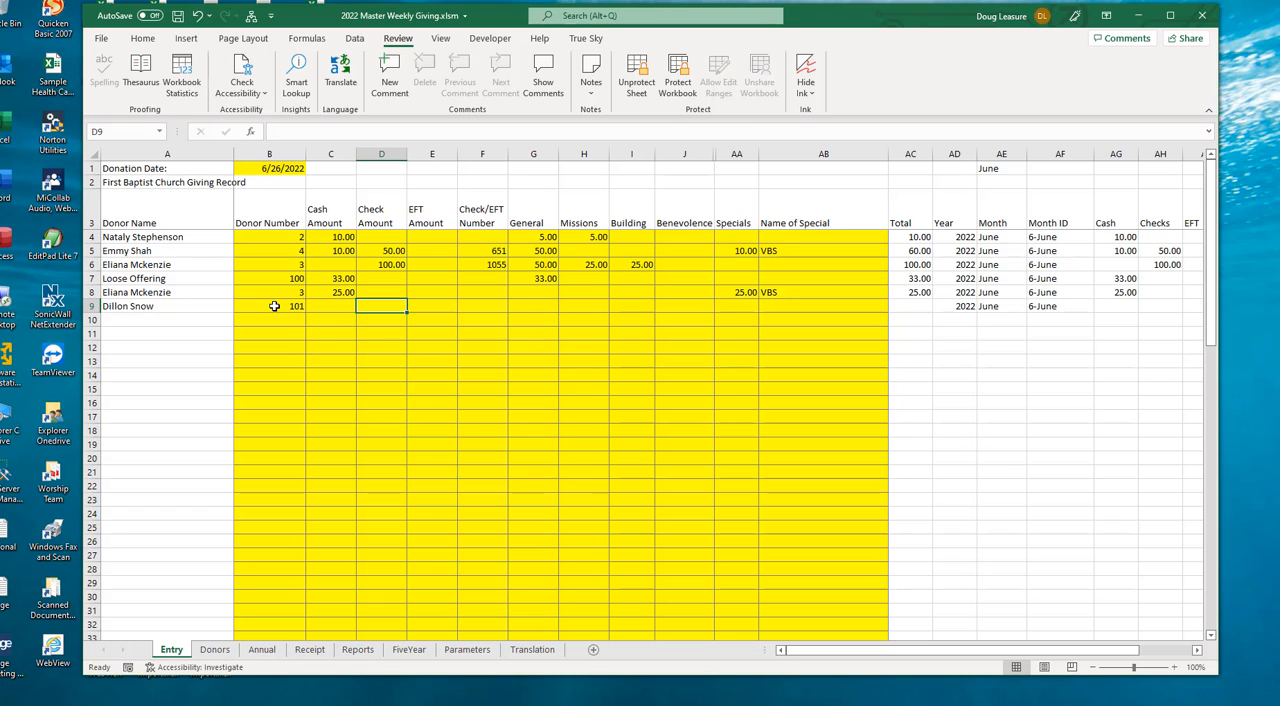
{"action": "key", "text": "Tab"}
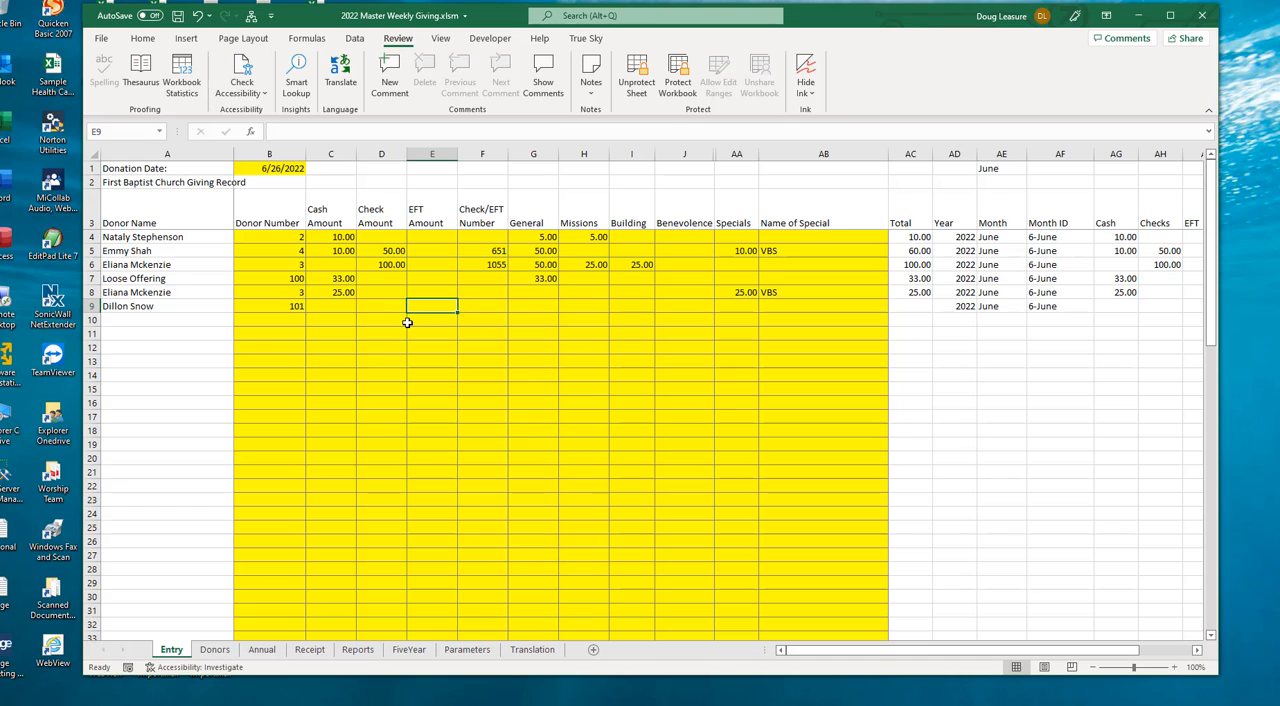
{"action": "type", "text": "100"}
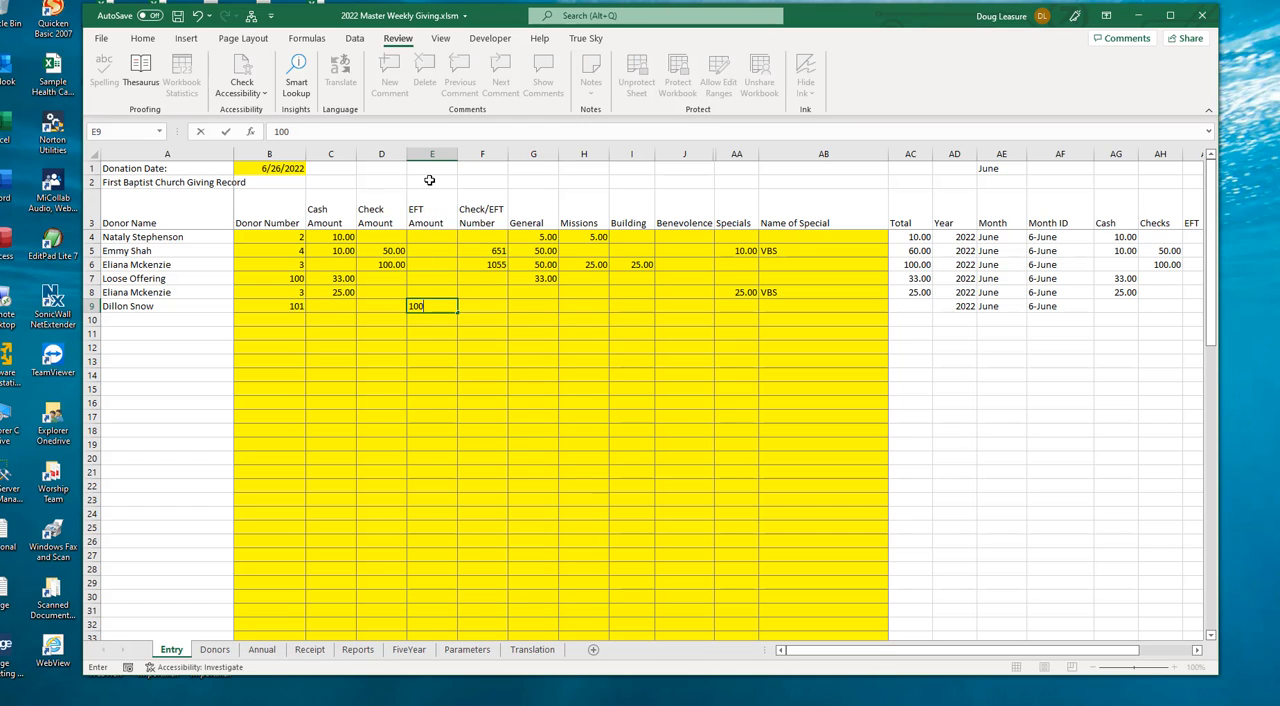
{"action": "key", "text": "Tab"}
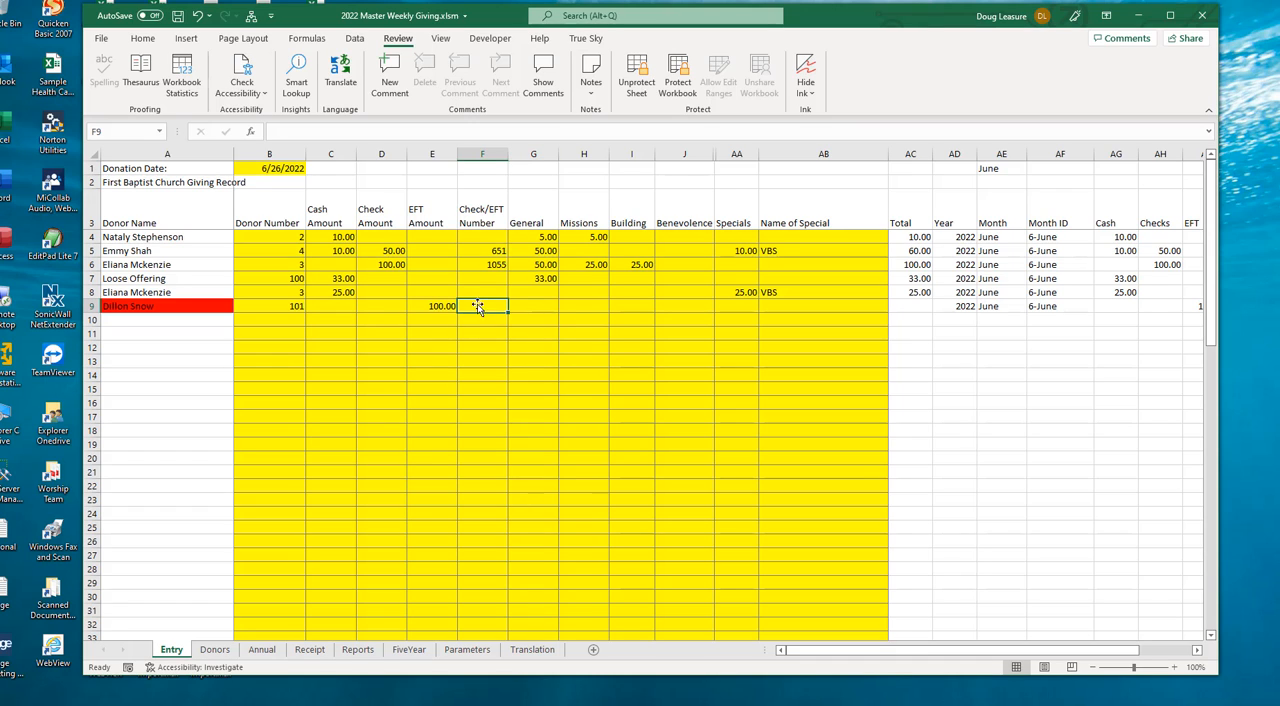
- Enter CashApp as the Check/EFT Number for the donation in row 9
{"action": "left_click_drag", "start_coordinate": [491, 251], "coordinate": [493, 265]}
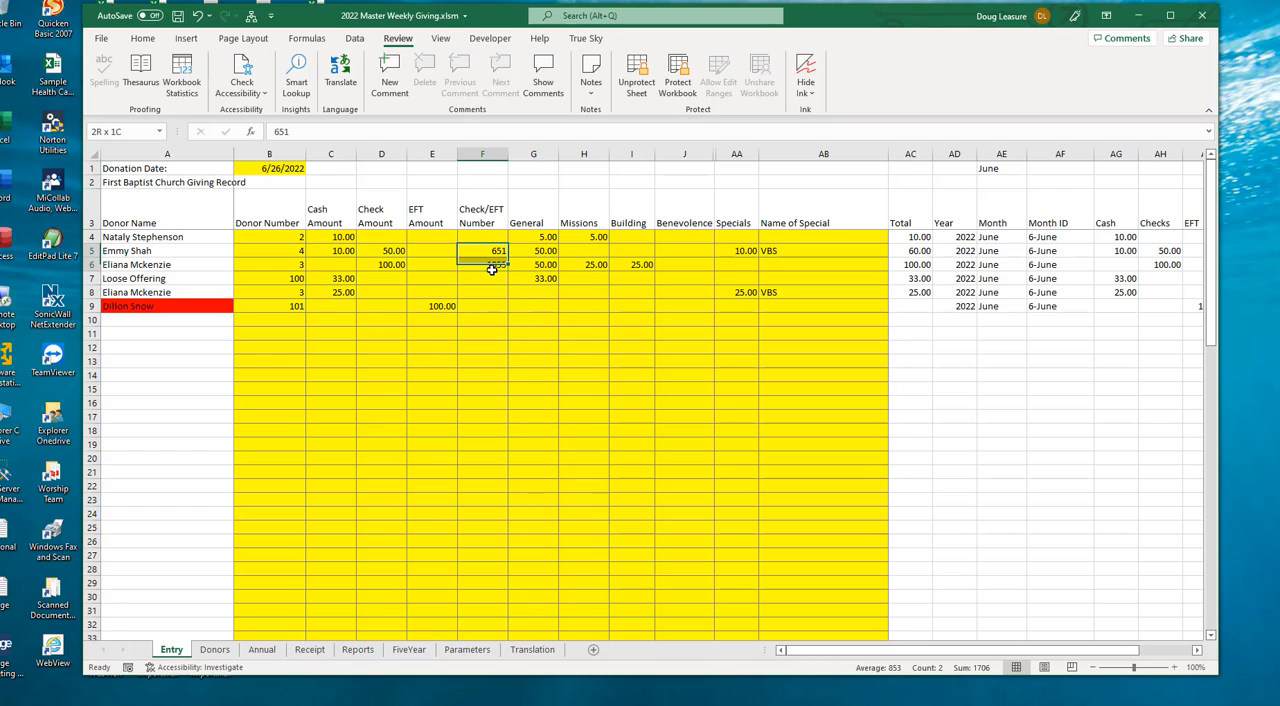
{"action": "left_click", "coordinate": [482, 306]}
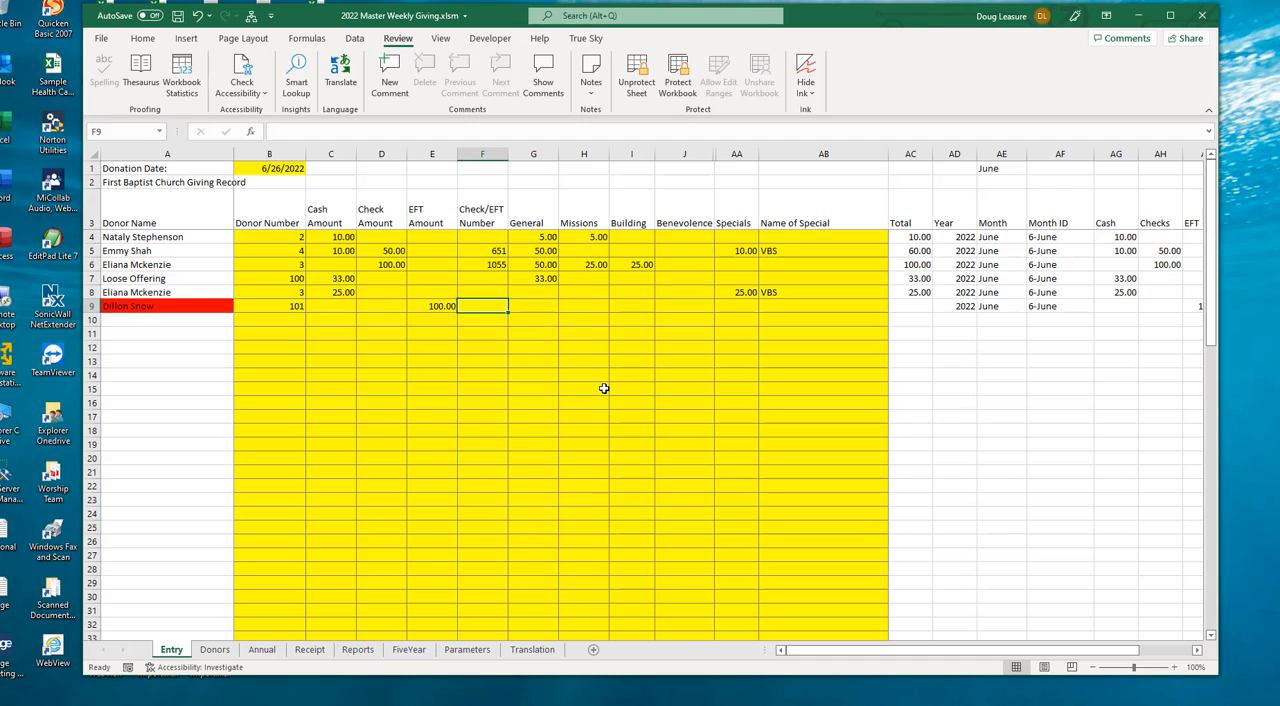
{"action": "type", "text": "CashApp"}
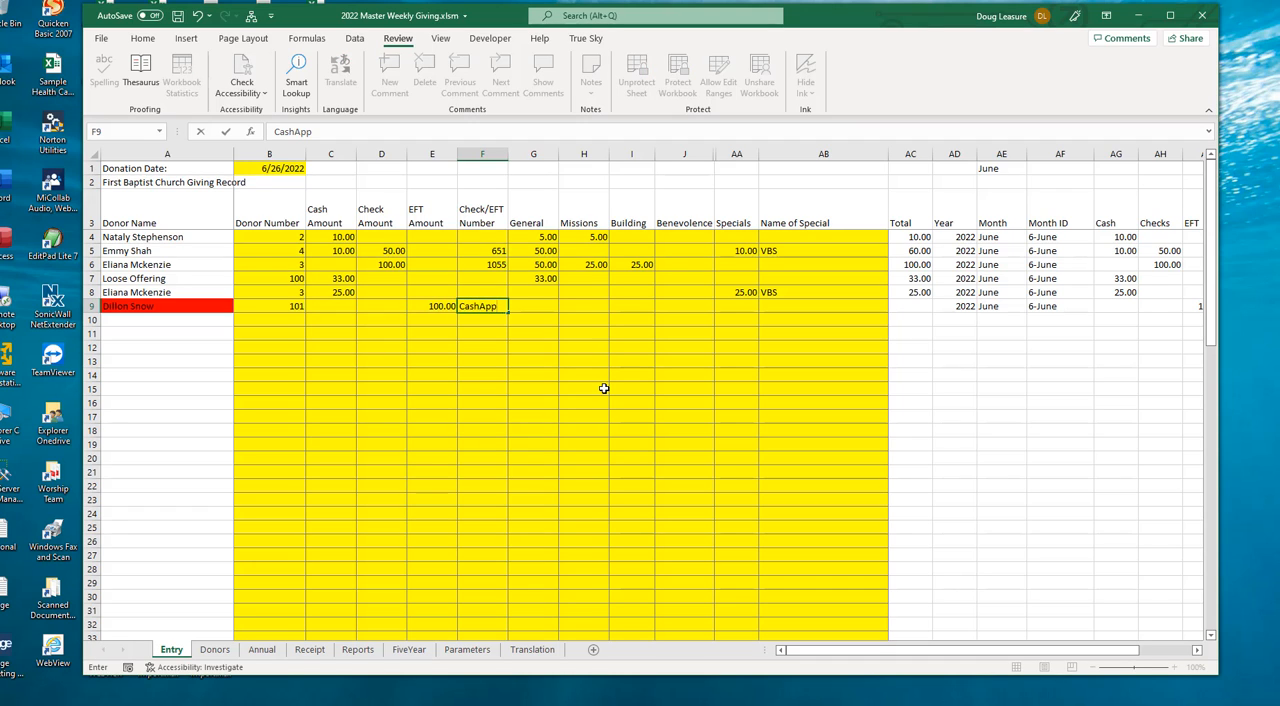
{"action": "key", "text": "Tab"}
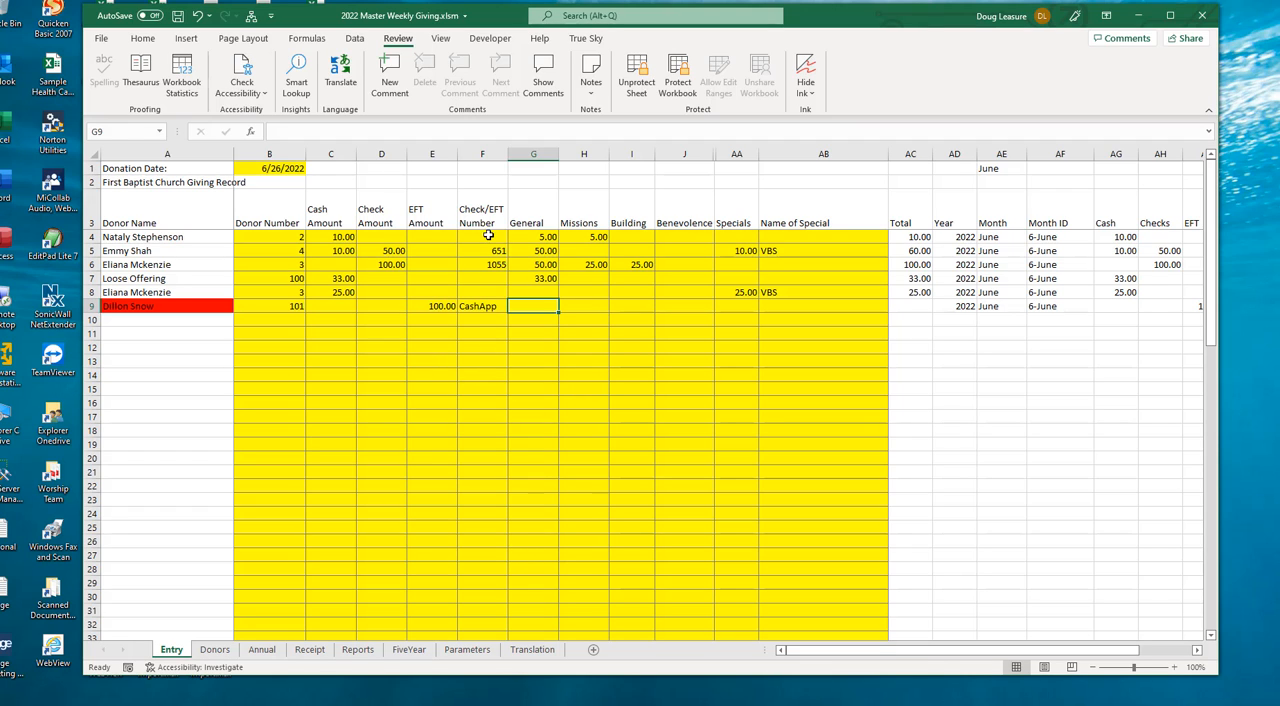
{"action": "left_click_drag", "start_coordinate": [488, 236], "coordinate": [472, 335]}
{"action": "left_click", "coordinate": [475, 305]}
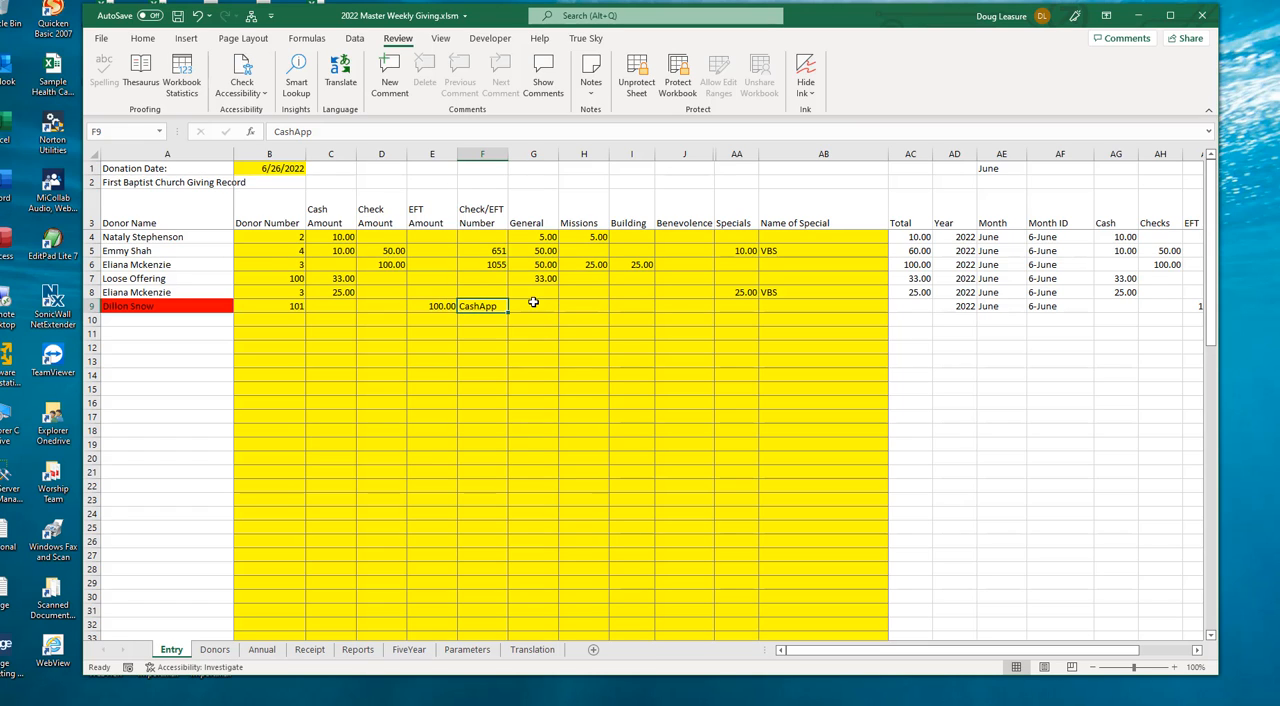
- Allocate 25 each to General, Missions, Building and Benevolence for the donation in row 9
{"action": "left_click_drag", "start_coordinate": [543, 308], "coordinate": [590, 306]}
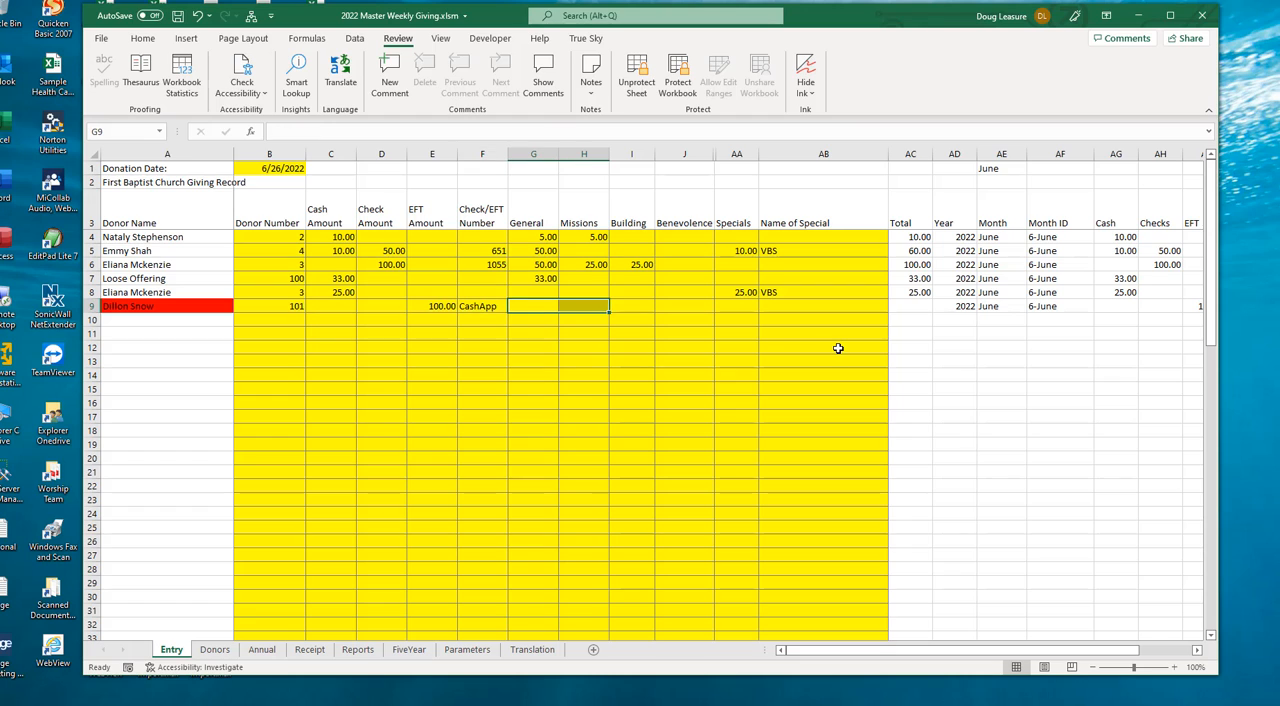
{"action": "type", "text": "25"}
{"action": "key", "text": "ctrl+Return"}
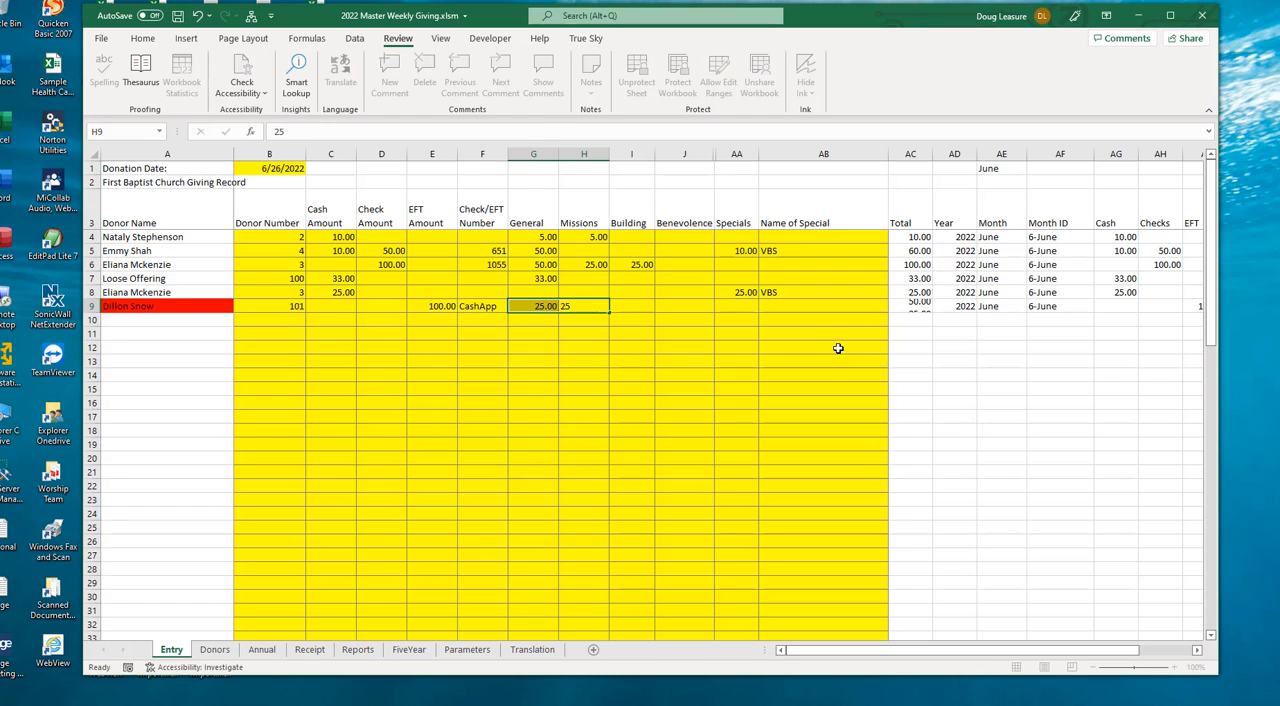
{"action": "key", "text": "Tab"}
{"action": "type", "text": "25"}
{"action": "key", "text": "ctrl+Return"}
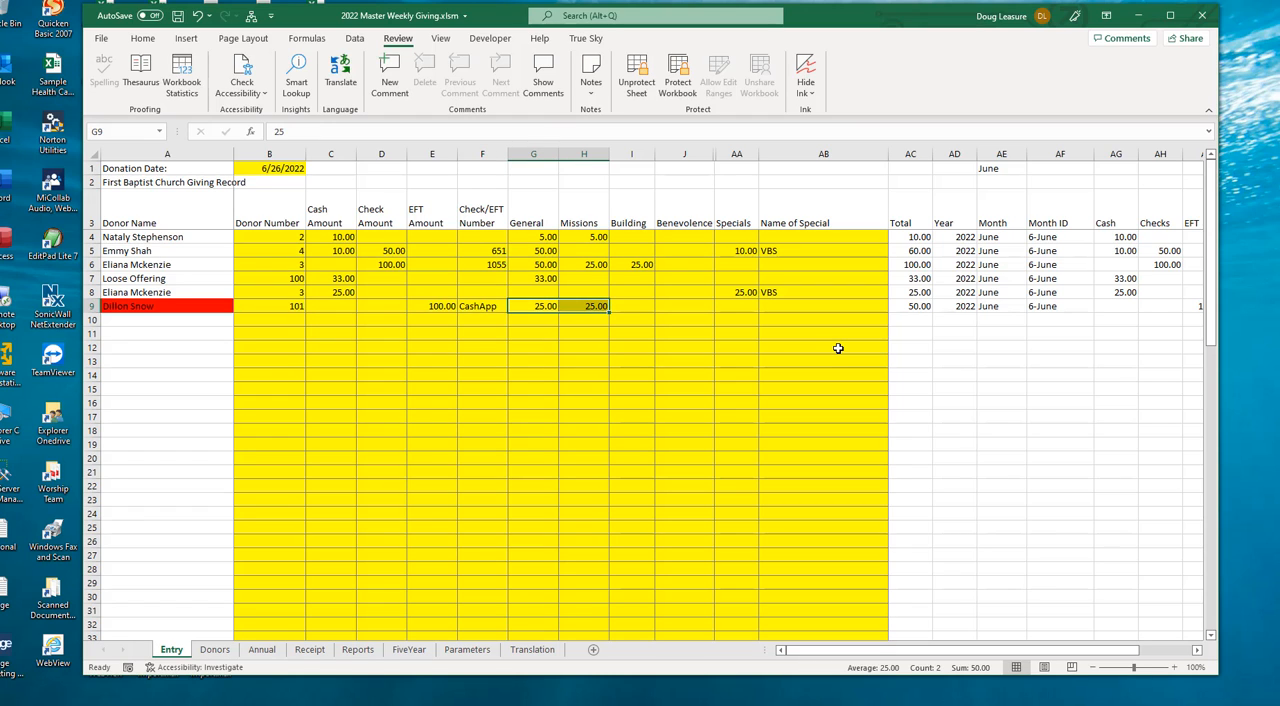
{"action": "left_click", "coordinate": [633, 305]}
{"action": "type", "text": "25"}
{"action": "key", "text": "Tab"}
{"action": "type", "text": "2"}
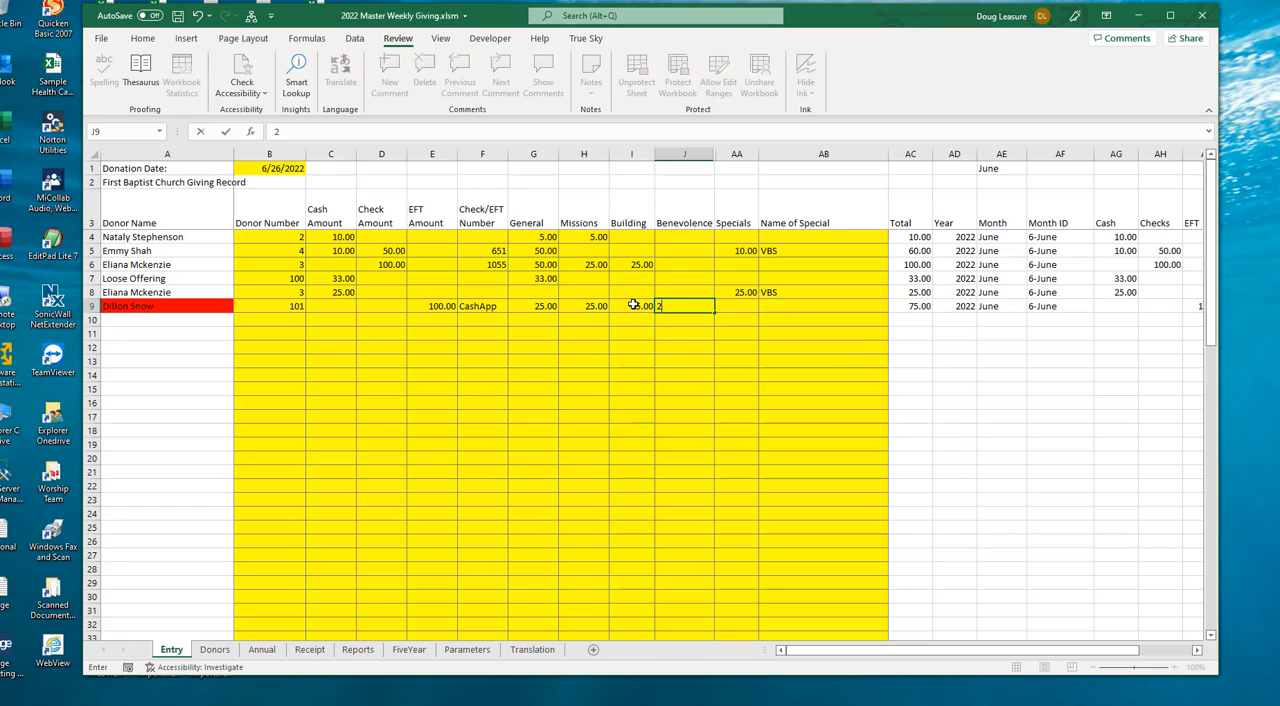
{"action": "key", "text": "Tab"}
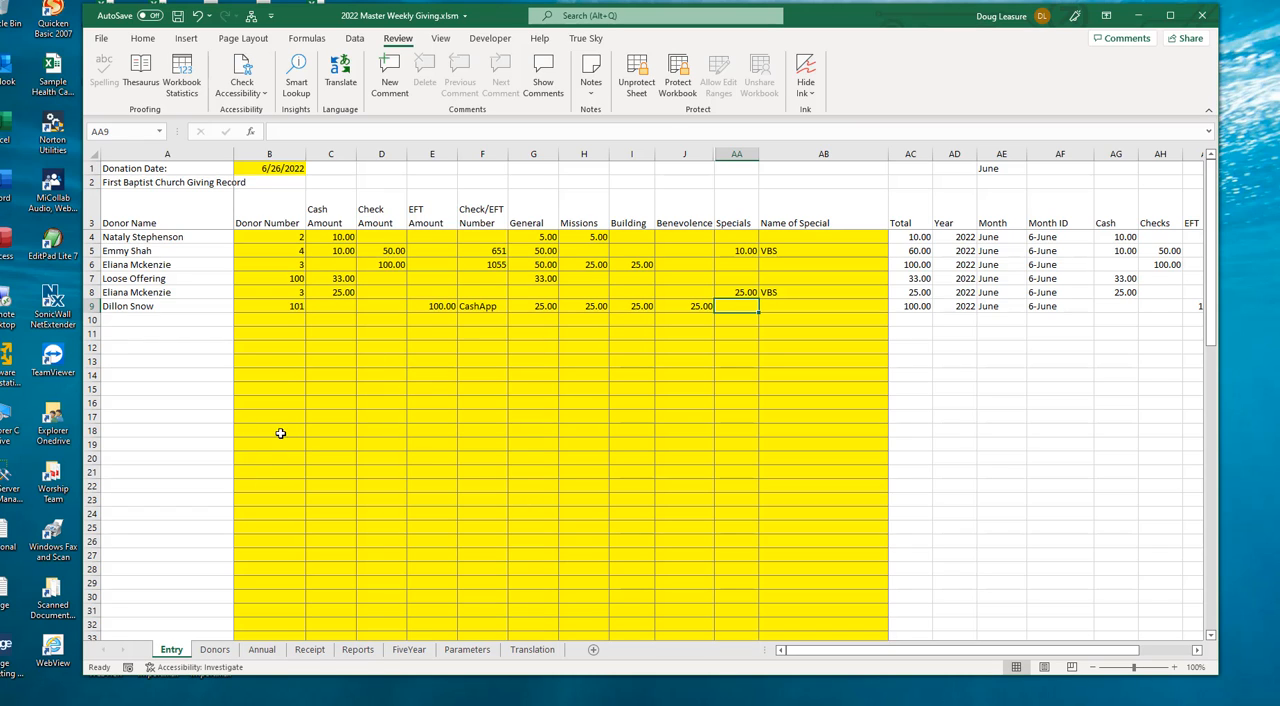
- Fill in the Cash Detail quantities with 3 ones, 3 fives, 2 tens and 2 twenties
{"action": "scroll", "coordinate": [260, 364], "scroll_direction": "down", "scroll_amount": 4}
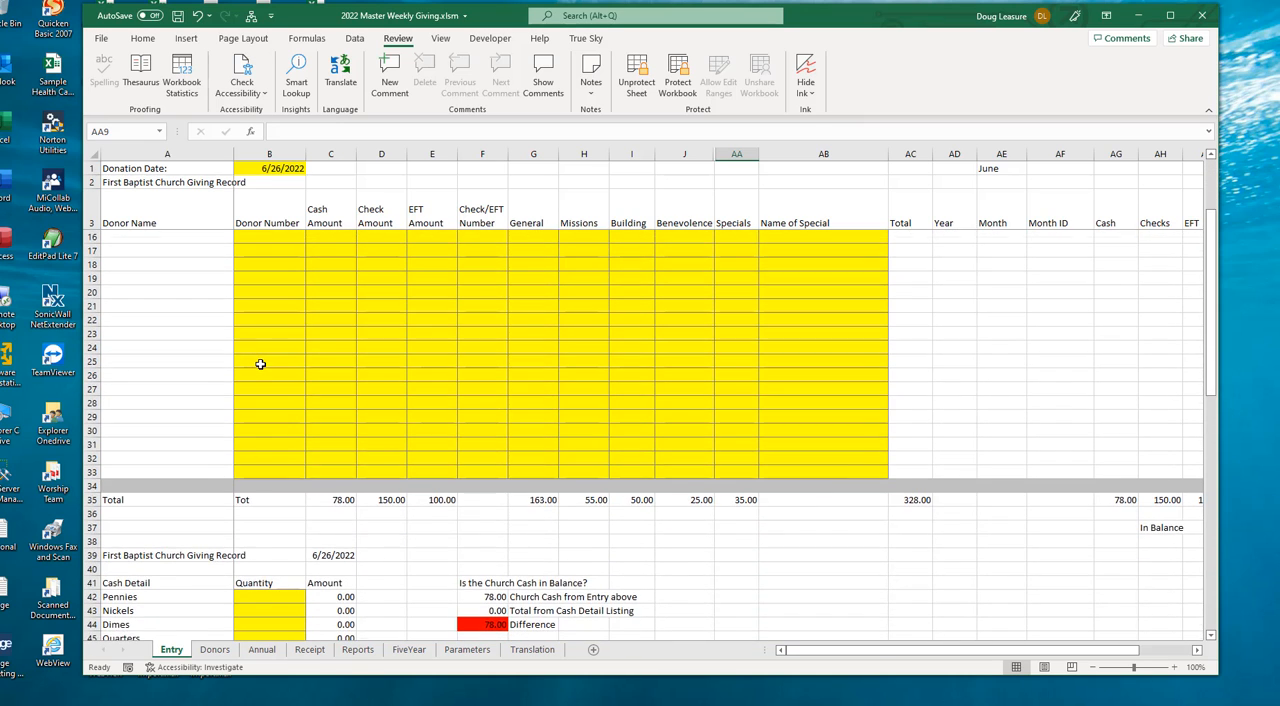
{"action": "scroll", "coordinate": [260, 364], "scroll_direction": "down", "scroll_amount": 4}
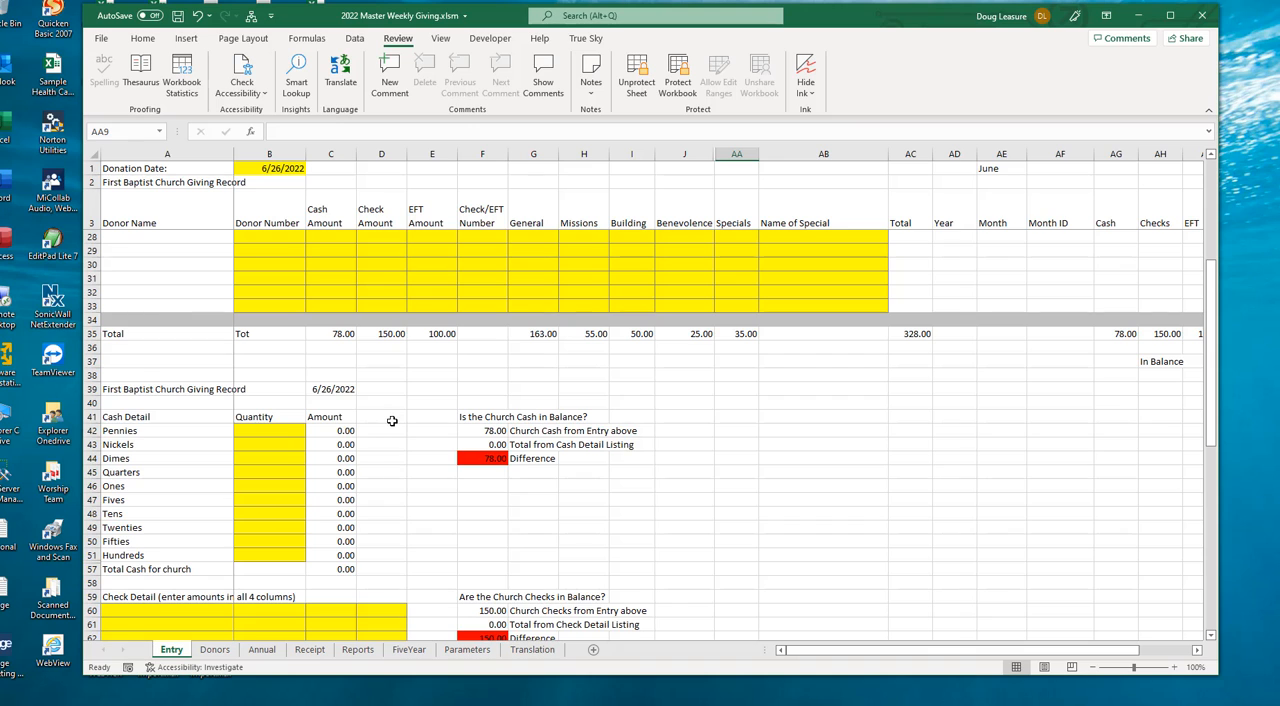
{"action": "scroll", "coordinate": [392, 421], "scroll_direction": "down", "scroll_amount": 2}
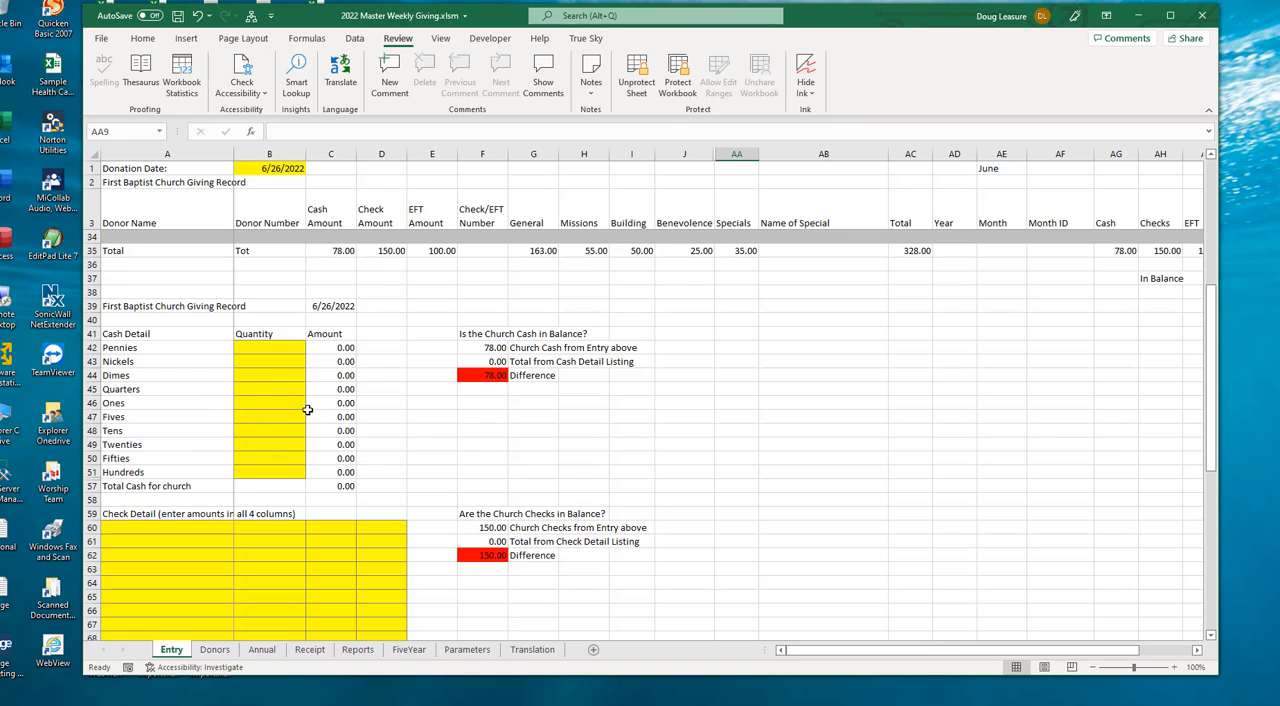
{"action": "left_click", "coordinate": [300, 405]}
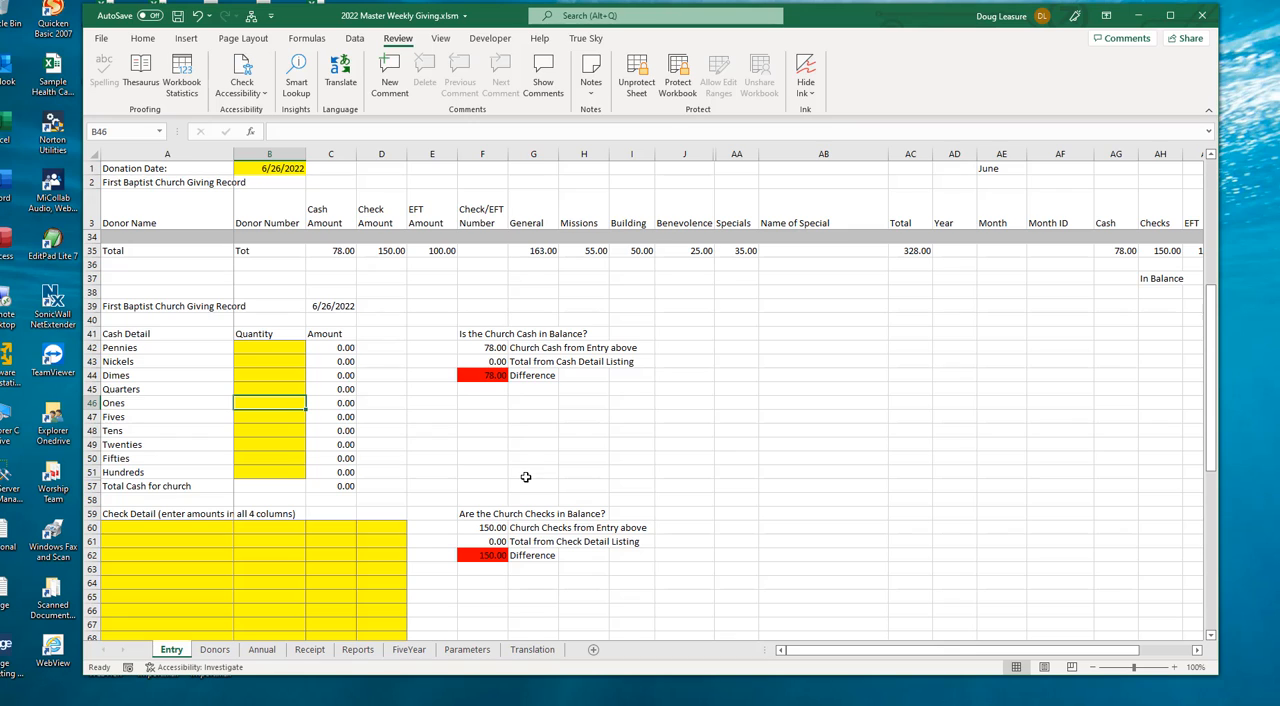
{"action": "type", "text": "3"}
{"action": "key", "text": "Return"}
{"action": "type", "text": "3"}
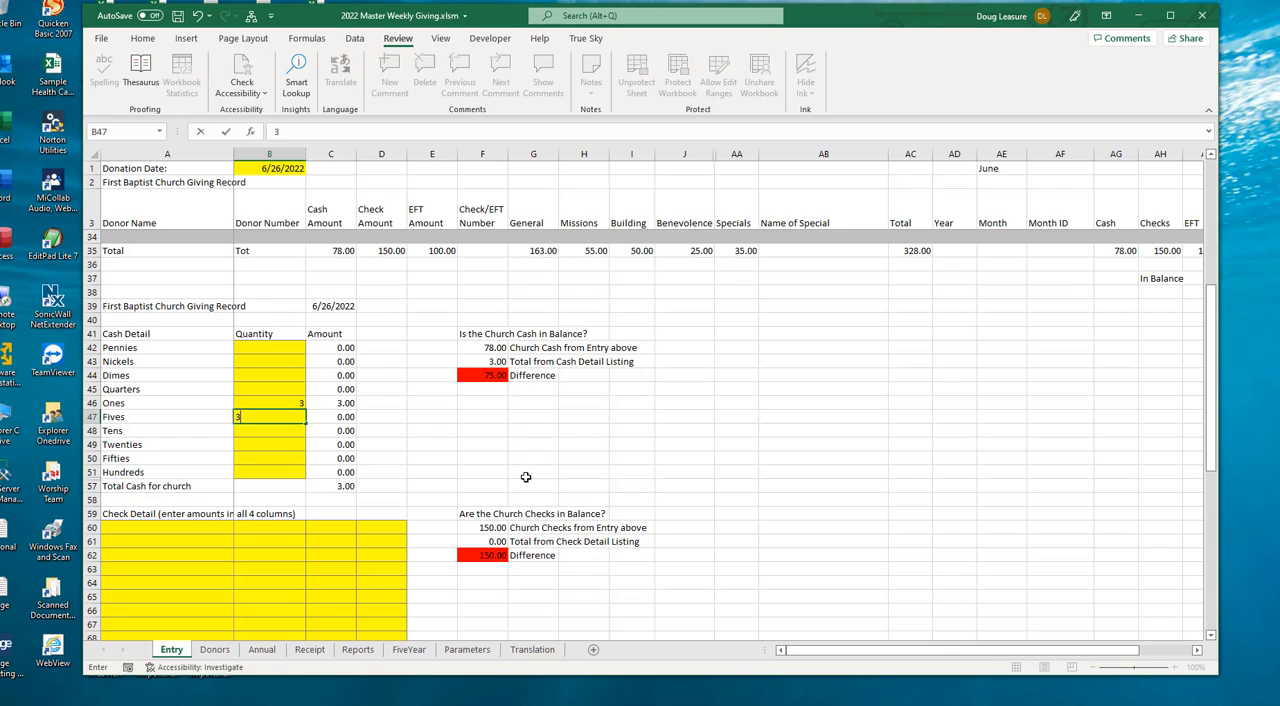
{"action": "key", "text": "Return"}
{"action": "type", "text": "2"}
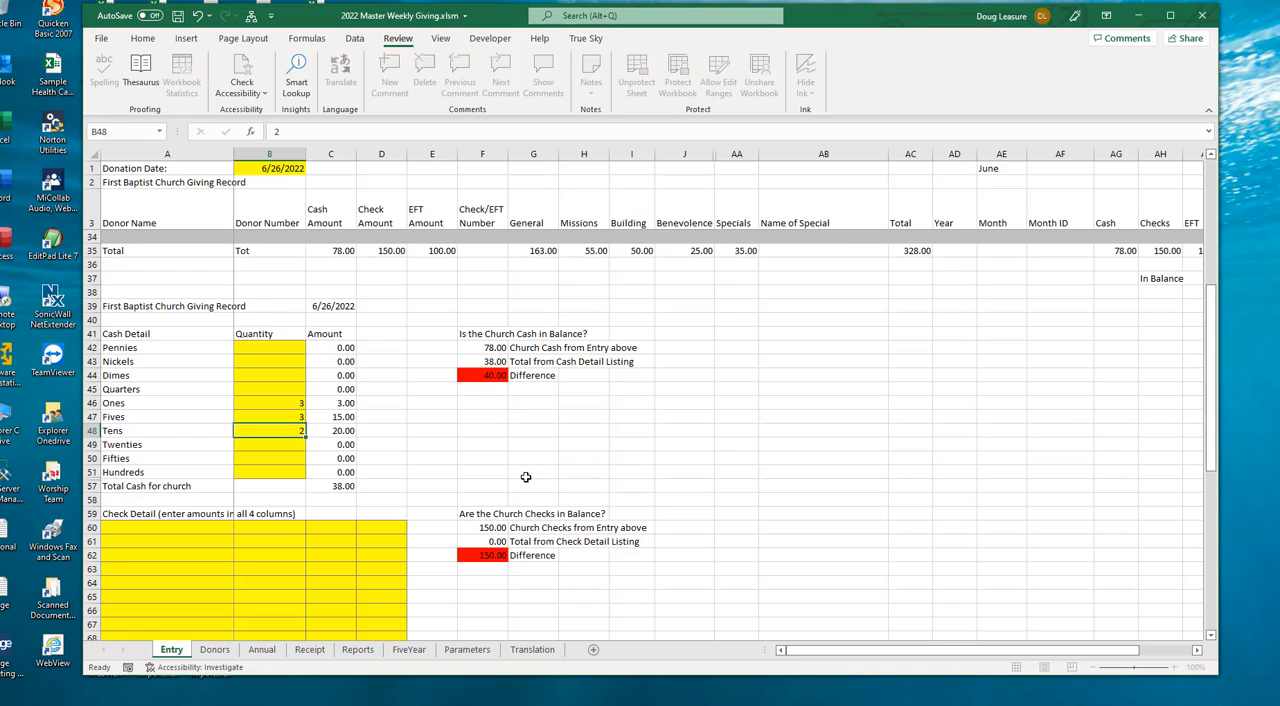
{"action": "key", "text": "Return"}
{"action": "type", "text": "2"}
{"action": "key", "text": "Return"}
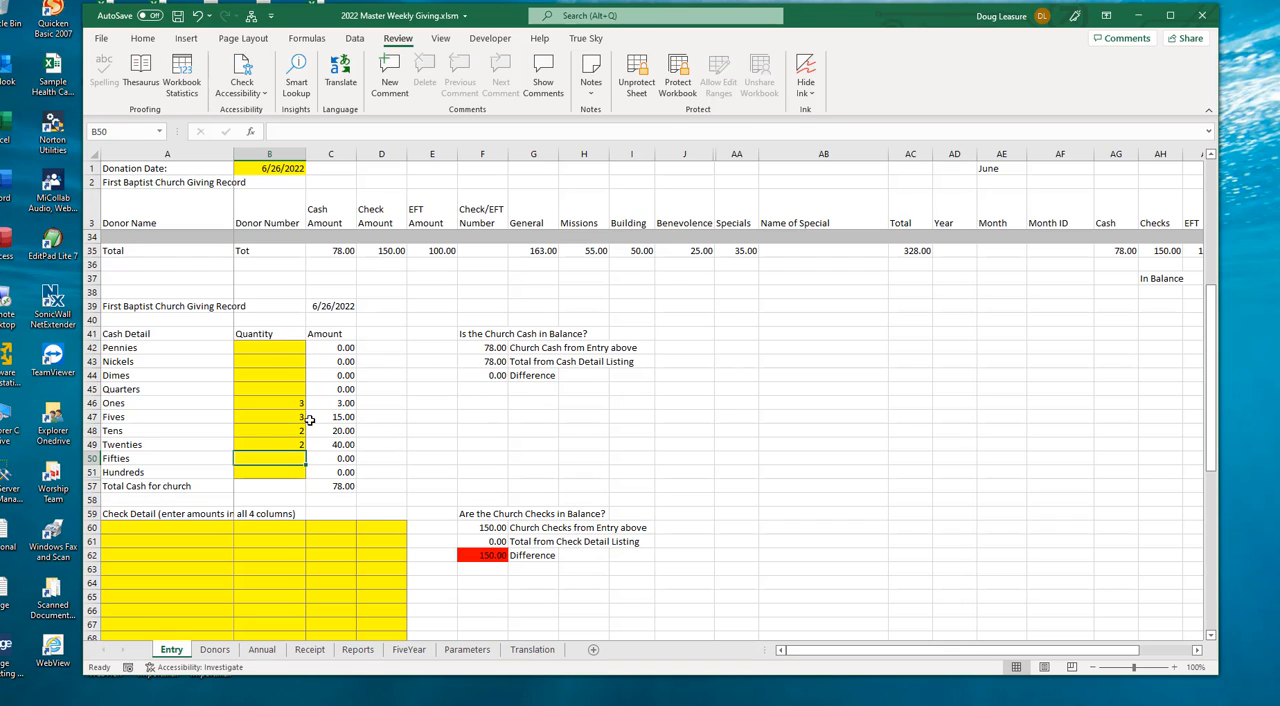
- List the check amounts 100 and 50 in the first row of Check Detail
{"action": "left_click", "coordinate": [177, 527]}
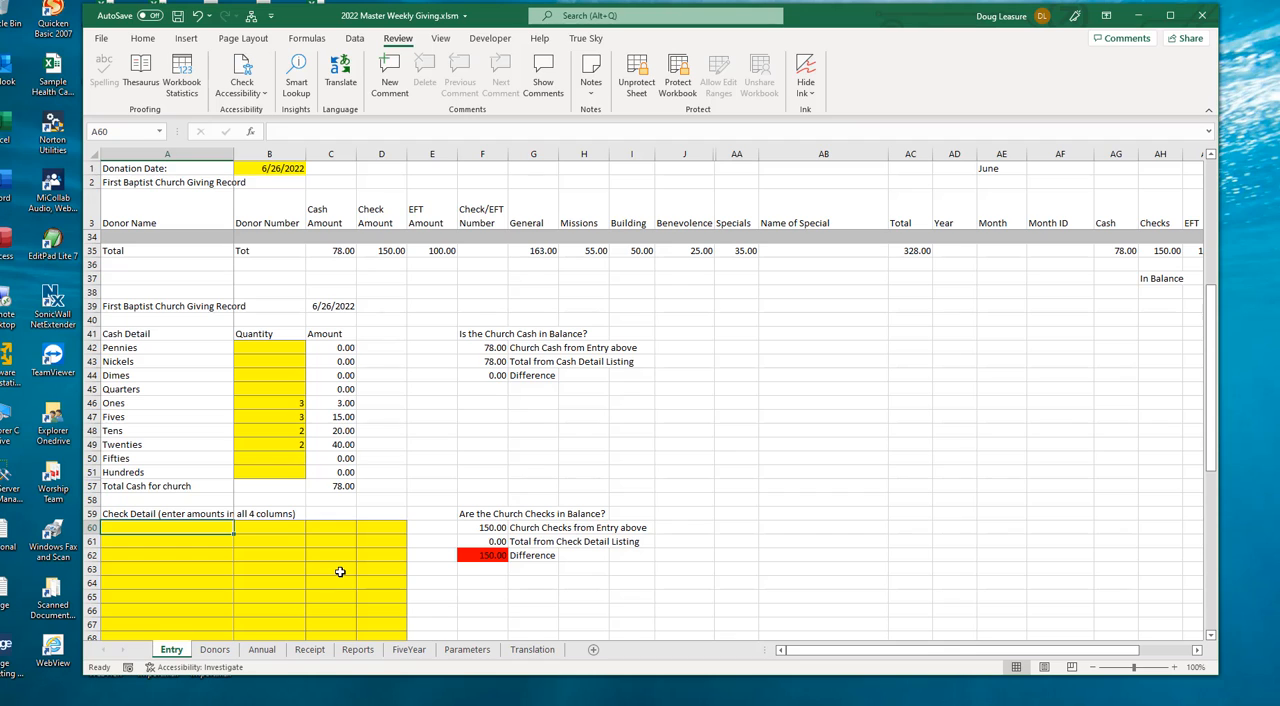
{"action": "type", "text": "100"}
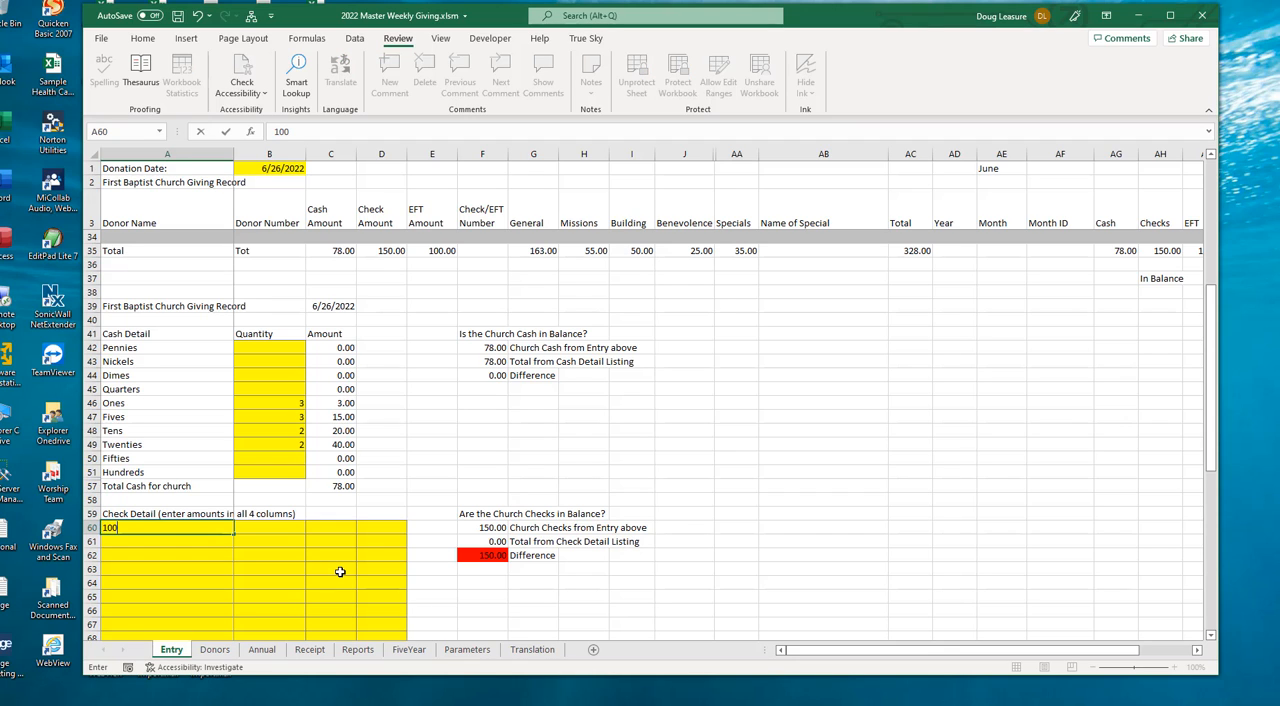
{"action": "key", "text": "Tab"}
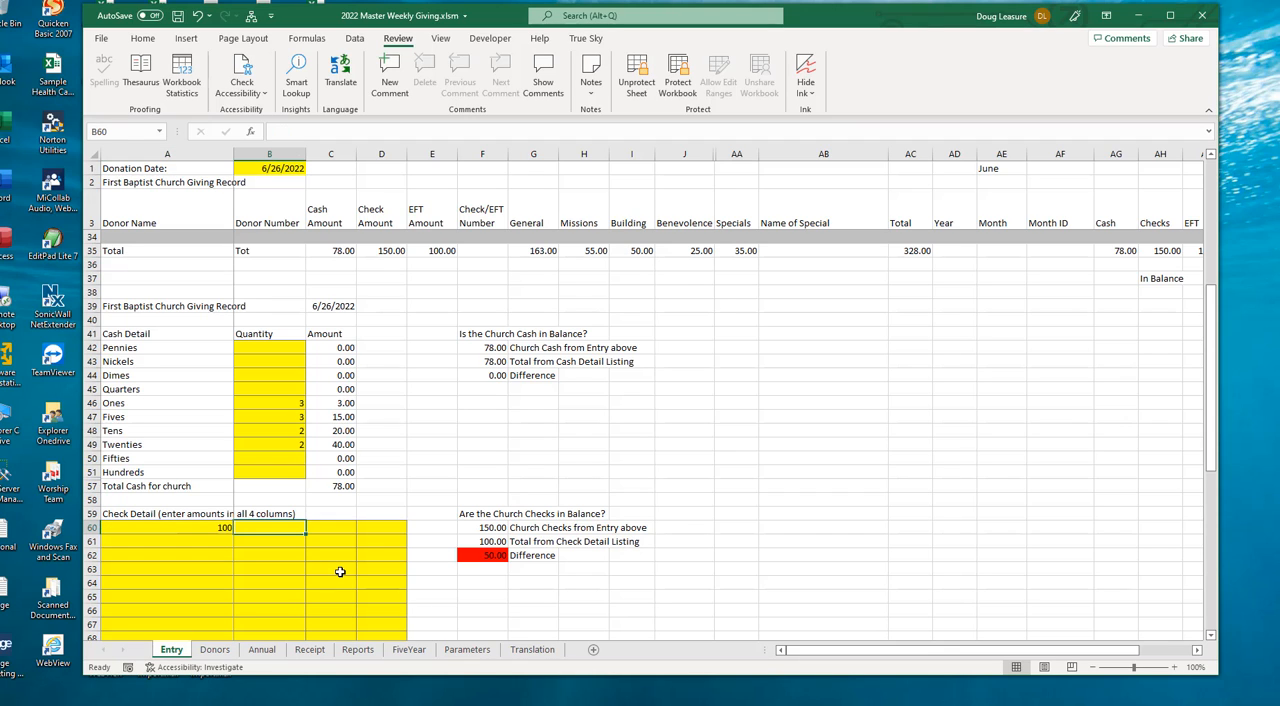
{"action": "type", "text": "50"}
{"action": "key", "text": "Tab"}
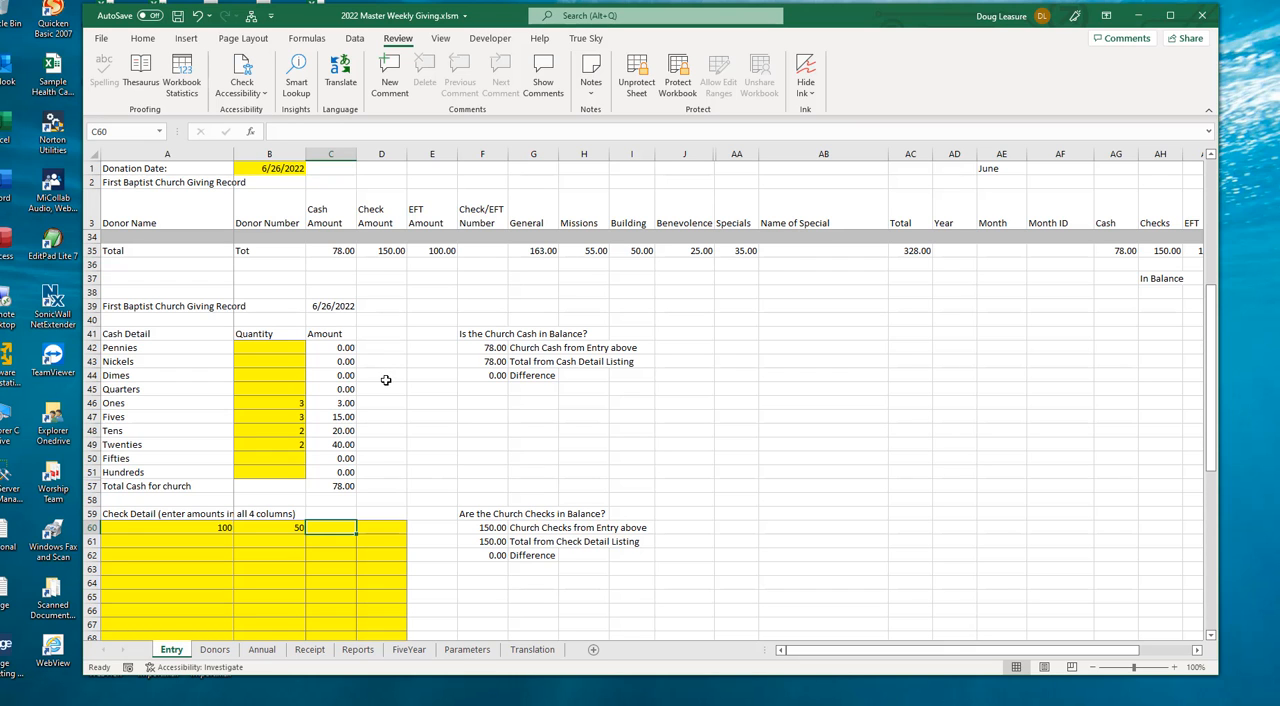
- Review the cash and check detail, the EFT and bank deposit totals, and the giving totals by category
{"action": "scroll", "coordinate": [383, 375], "scroll_direction": "down", "scroll_amount": 2}
{"action": "scroll", "coordinate": [383, 375], "scroll_direction": "down", "scroll_amount": 3}
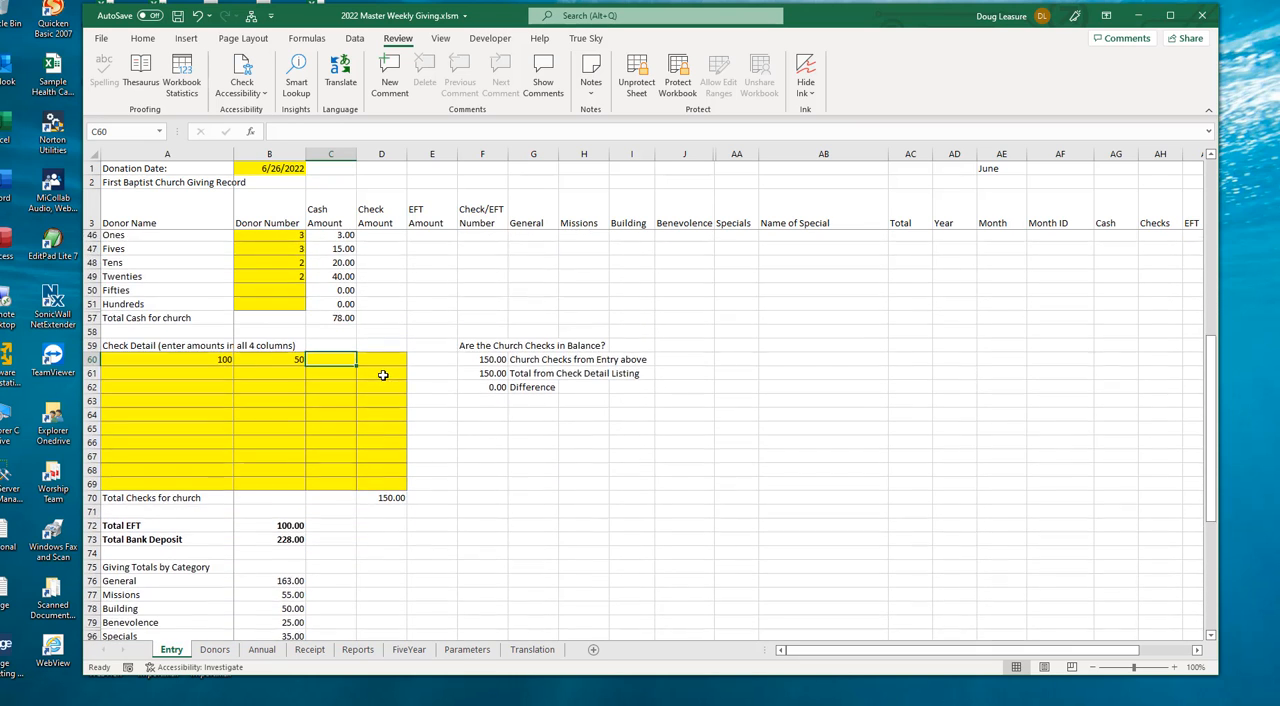
{"action": "scroll", "coordinate": [383, 375], "scroll_direction": "up", "scroll_amount": 4}
{"action": "mouse_move", "coordinate": [118, 292]}
{"action": "left_mouse_down"}
{"action": "mouse_move", "coordinate": [300, 410]}
{"action": "mouse_move", "coordinate": [380, 514]}
{"action": "mouse_move", "coordinate": [391, 614]}
{"action": "left_mouse_up"}
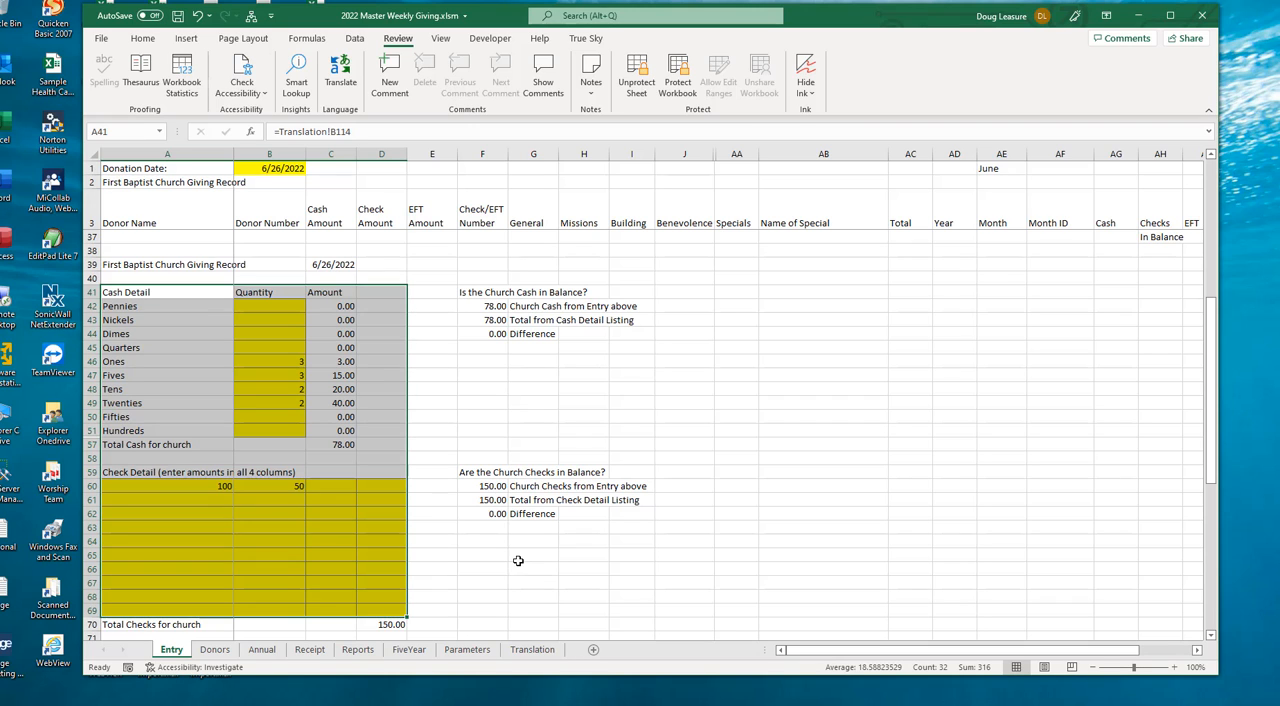
{"action": "scroll", "coordinate": [448, 473], "scroll_direction": "down", "scroll_amount": 6}
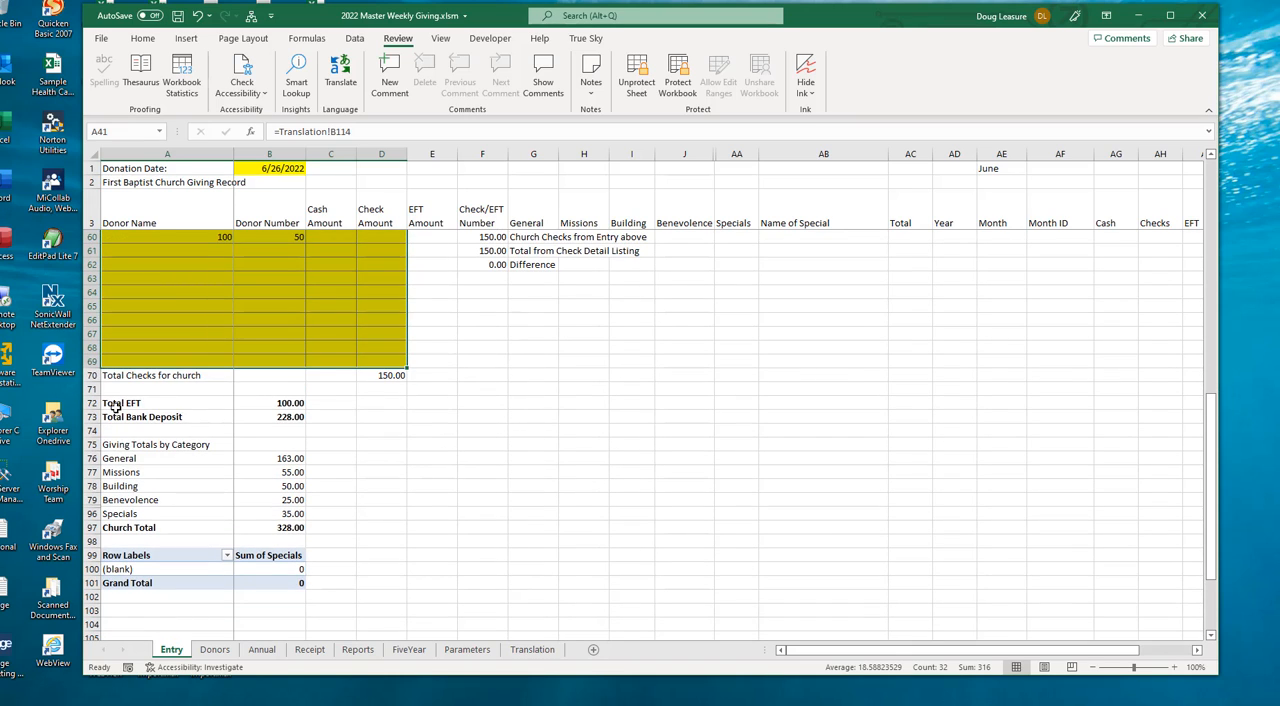
{"action": "left_click_drag", "start_coordinate": [115, 405], "coordinate": [340, 529]}
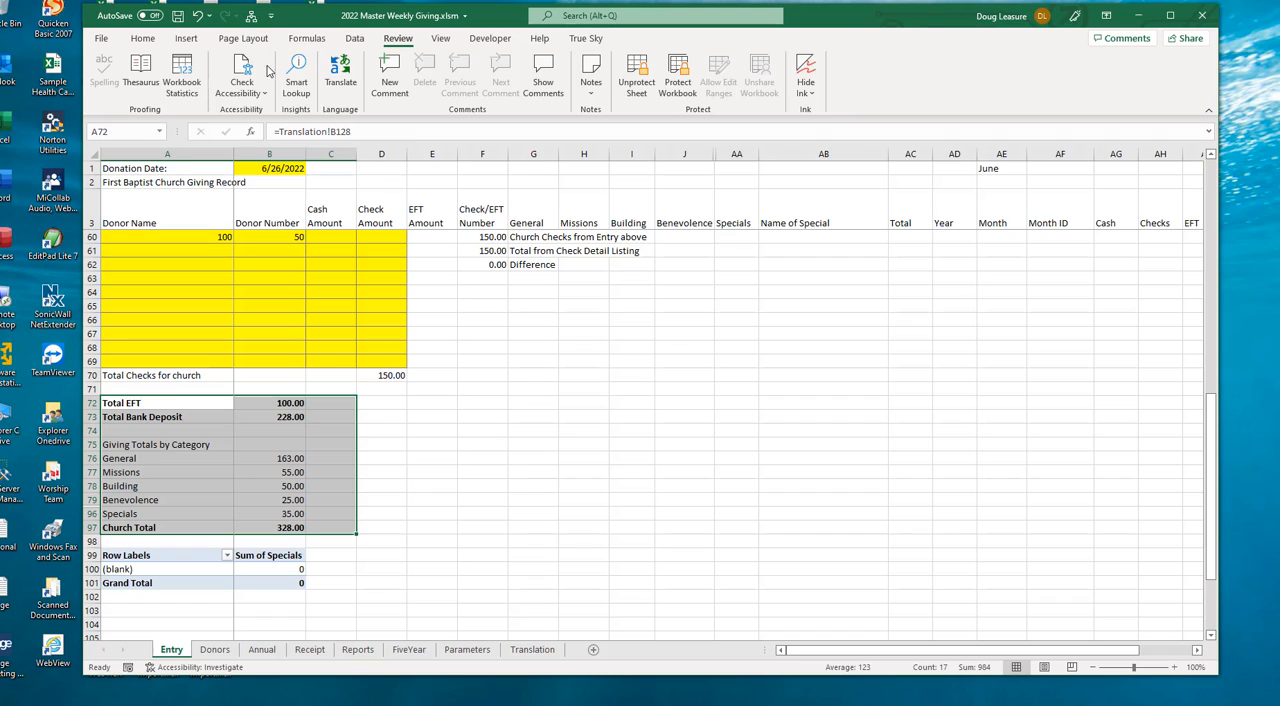
{"action": "left_click", "coordinate": [383, 390]}
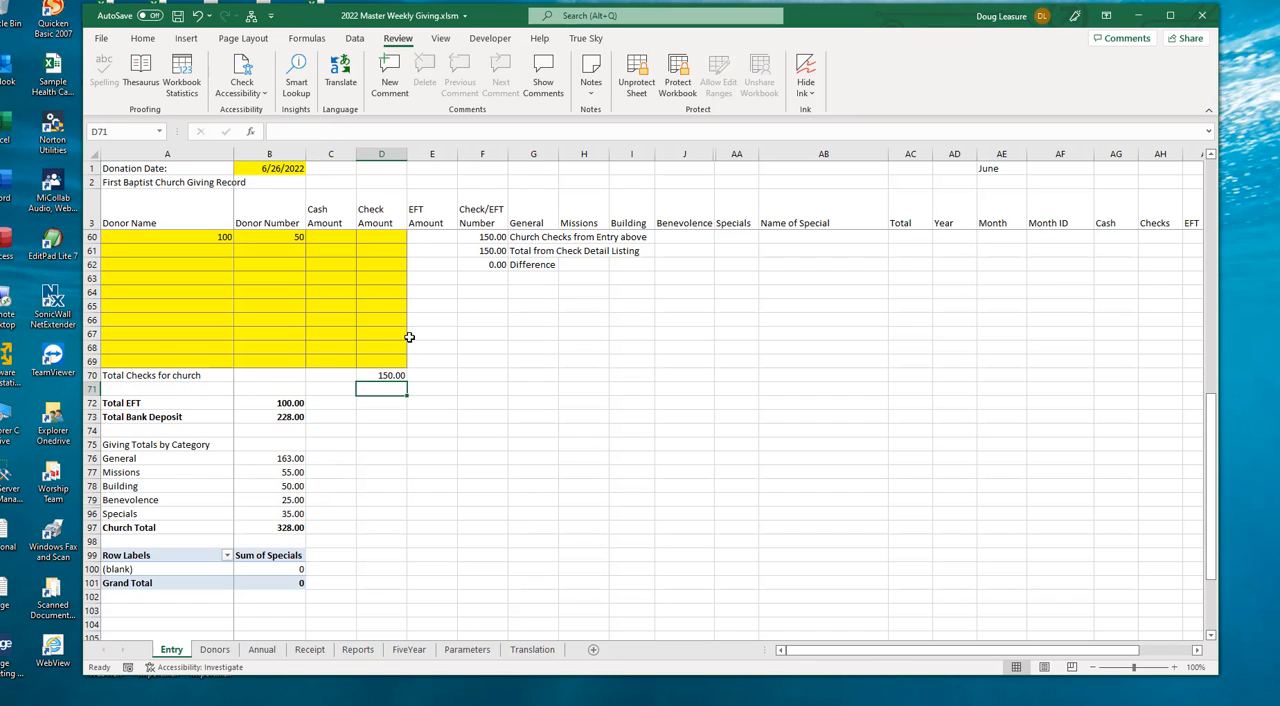
- Open the custom donation menu, enter option 1 for saving and printing the donation, and cancel it
{"action": "left_click", "coordinate": [252, 17]}
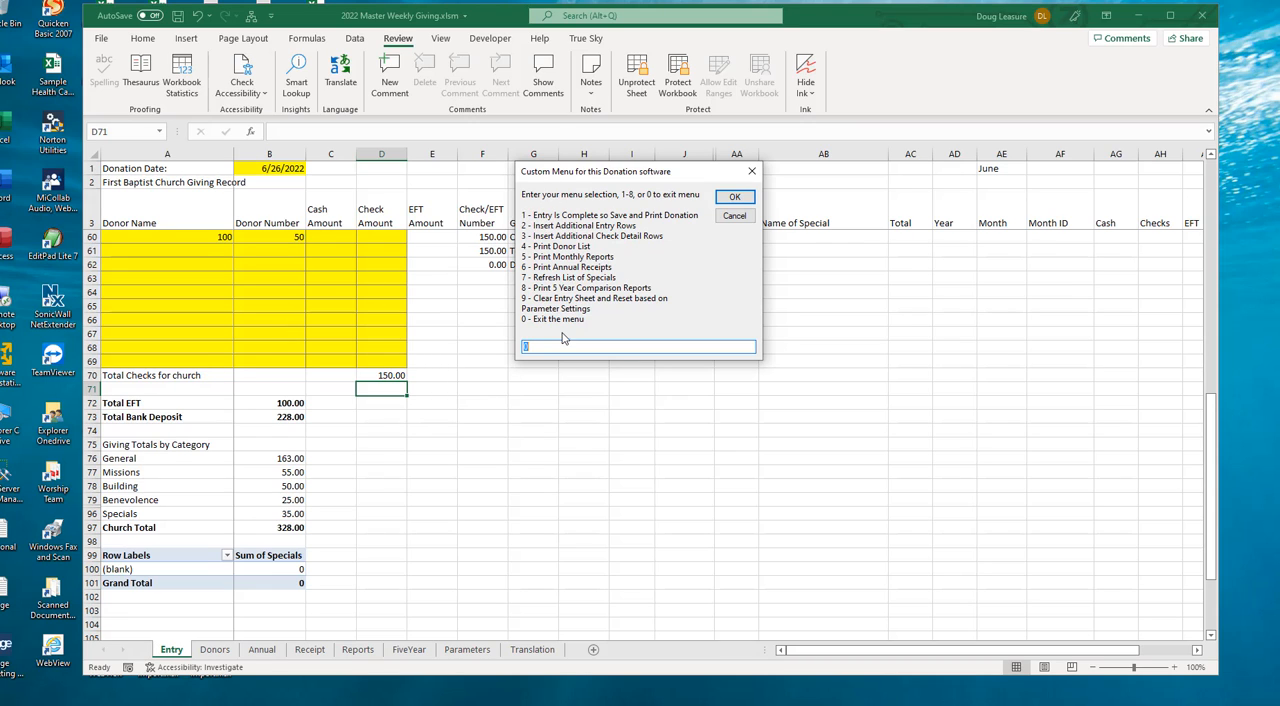
{"action": "type", "text": "1"}
{"action": "left_click", "coordinate": [740, 217]}
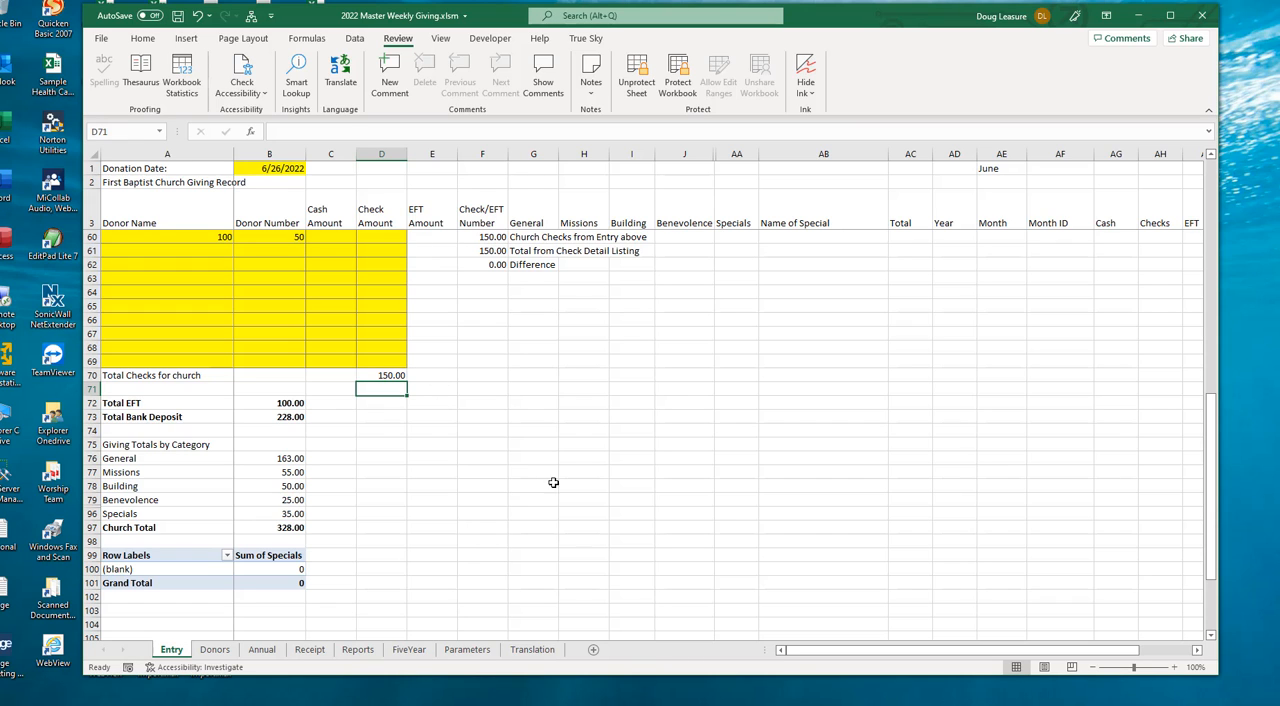
- Switch to the Reports sheet to view the 2022 monthly giving report
{"action": "left_click", "coordinate": [358, 649]}
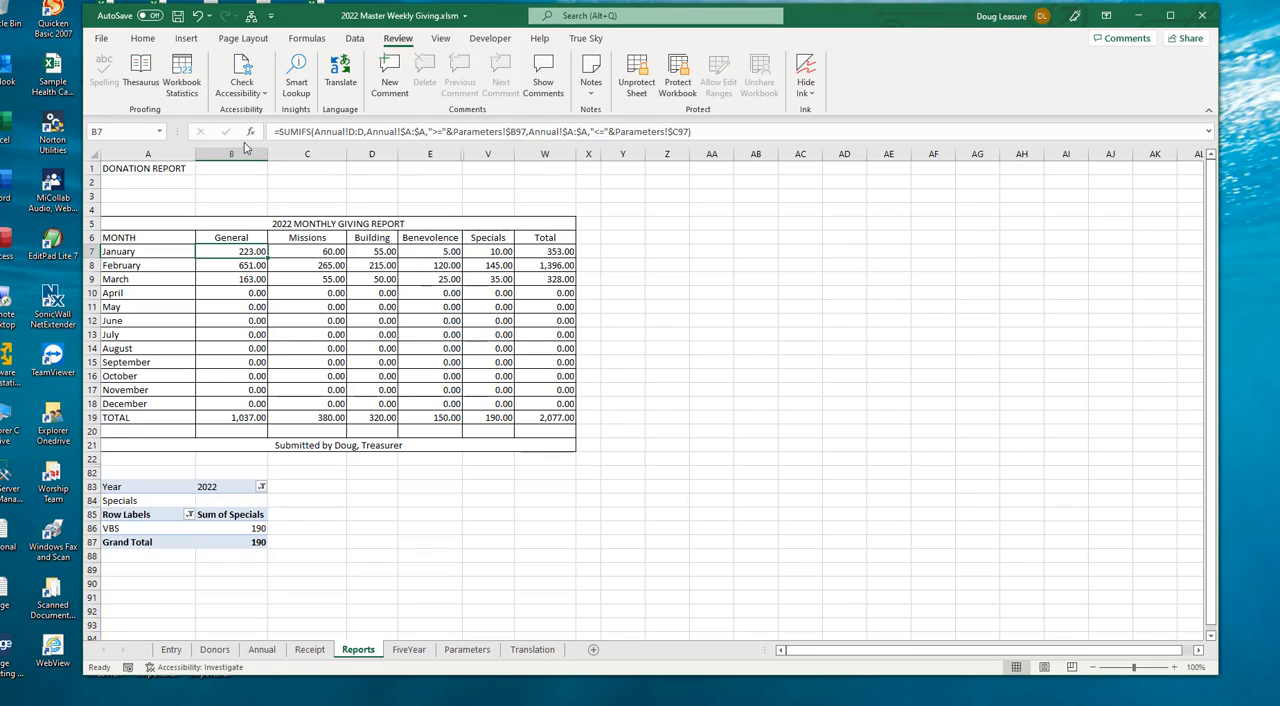
- View the custom donation menu's options for printing monthly reports, and cancel it
{"action": "left_click", "coordinate": [252, 17]}
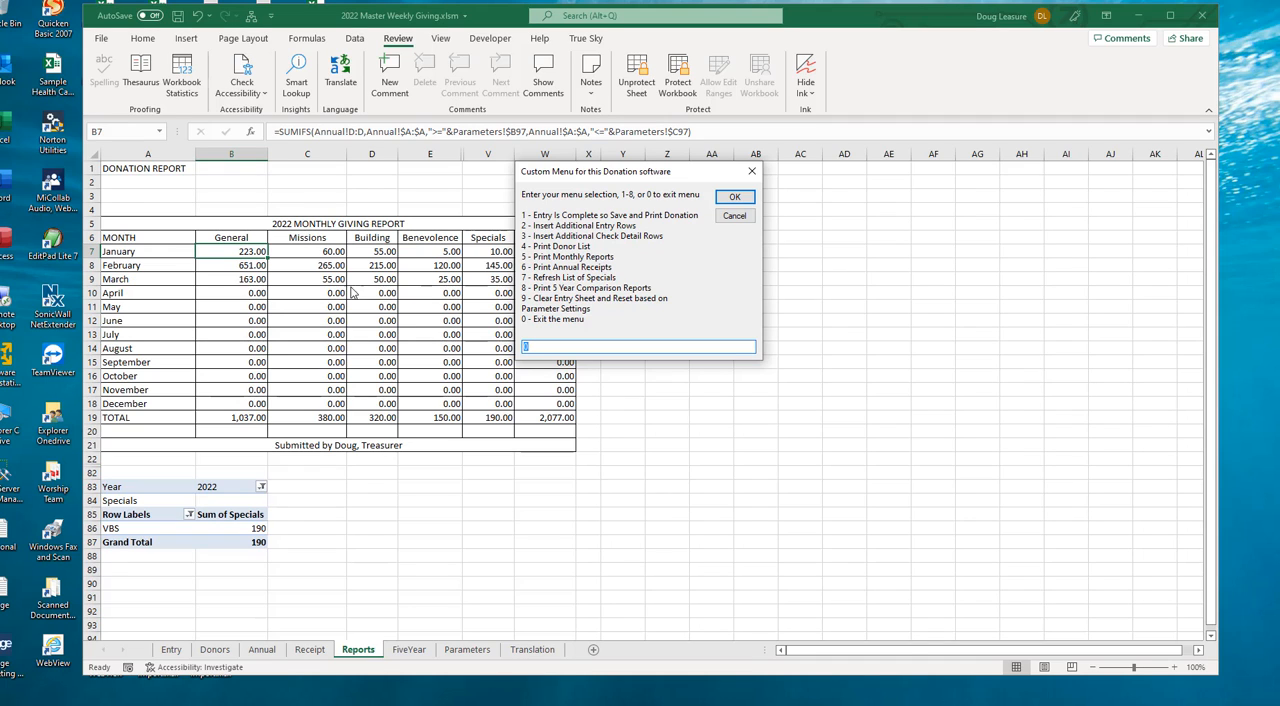
{"action": "left_click", "coordinate": [736, 216]}
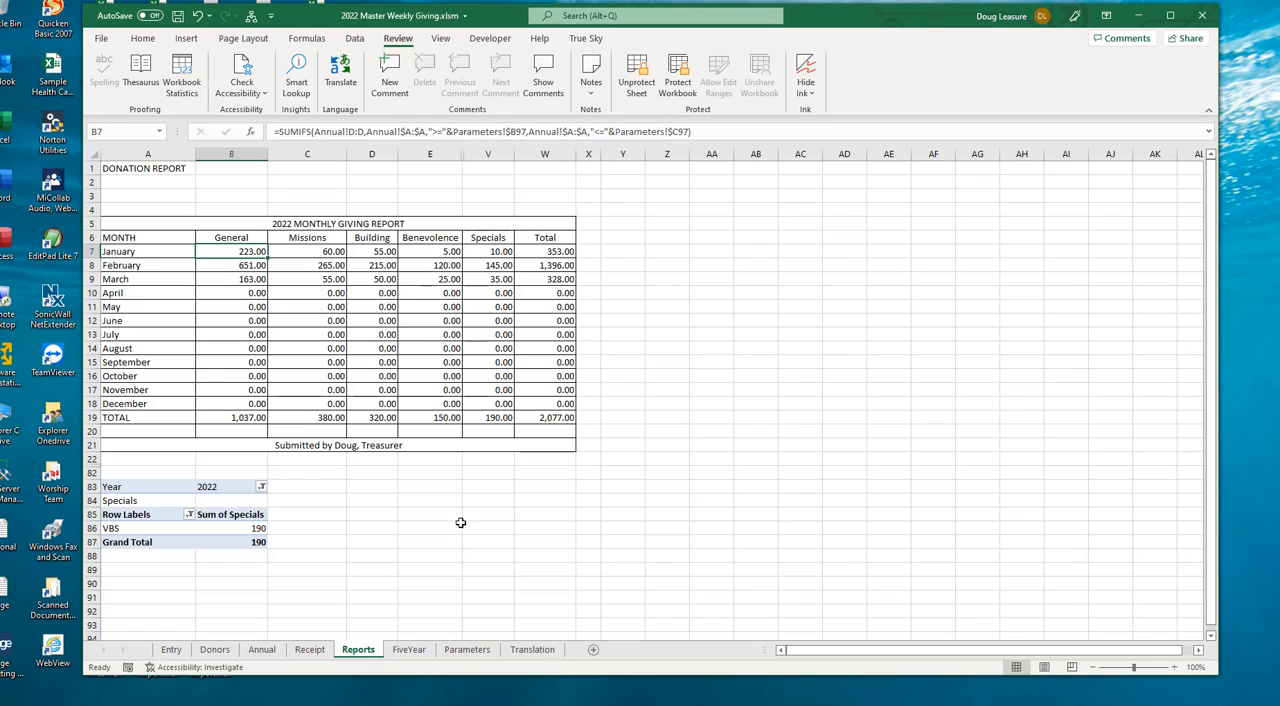
- View the annual giving receipt on the Receipt sheet and the custom menu's option for printing annual receipts, leaving the menu unused
{"action": "left_click", "coordinate": [310, 649]}
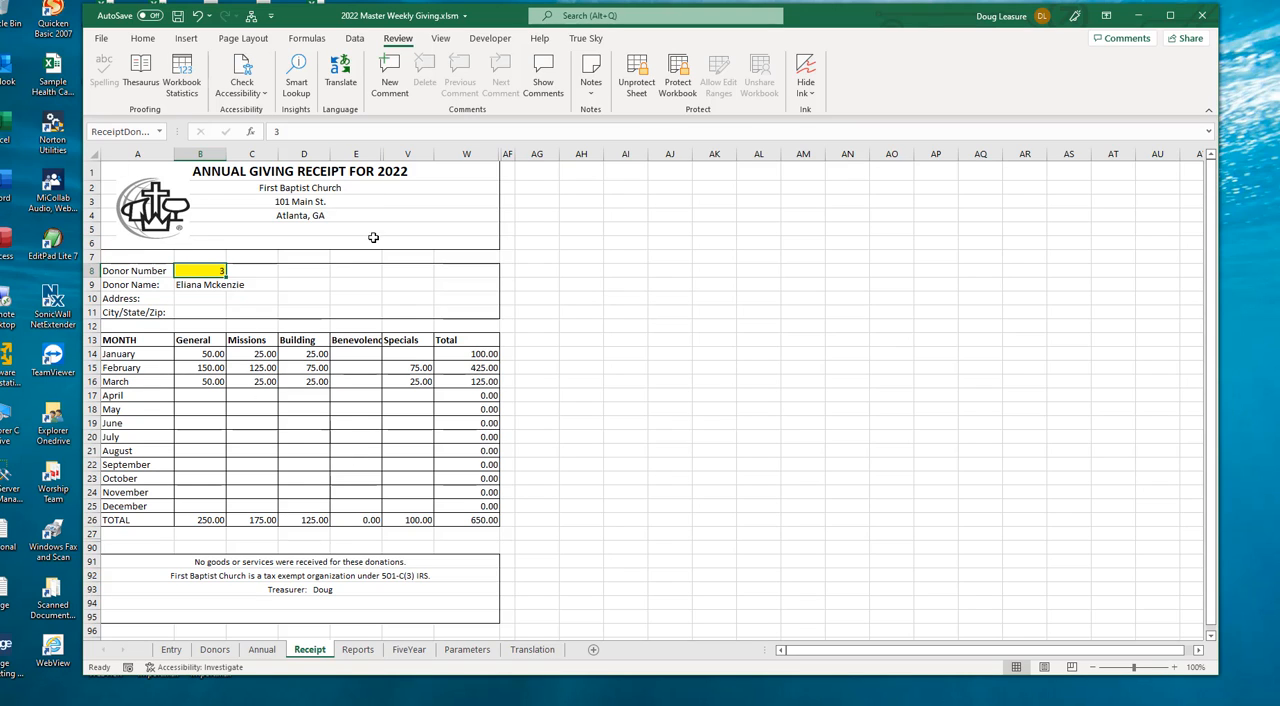
{"action": "left_click", "coordinate": [212, 354]}
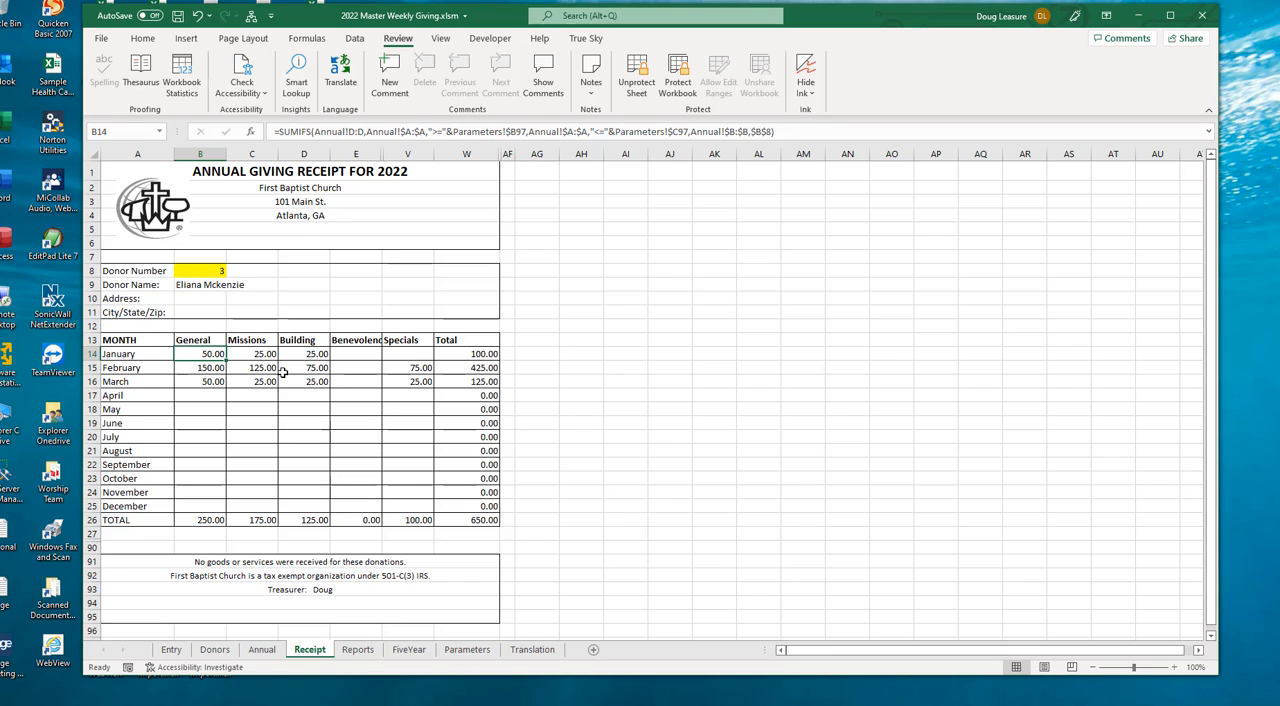
{"action": "left_click", "coordinate": [252, 18]}
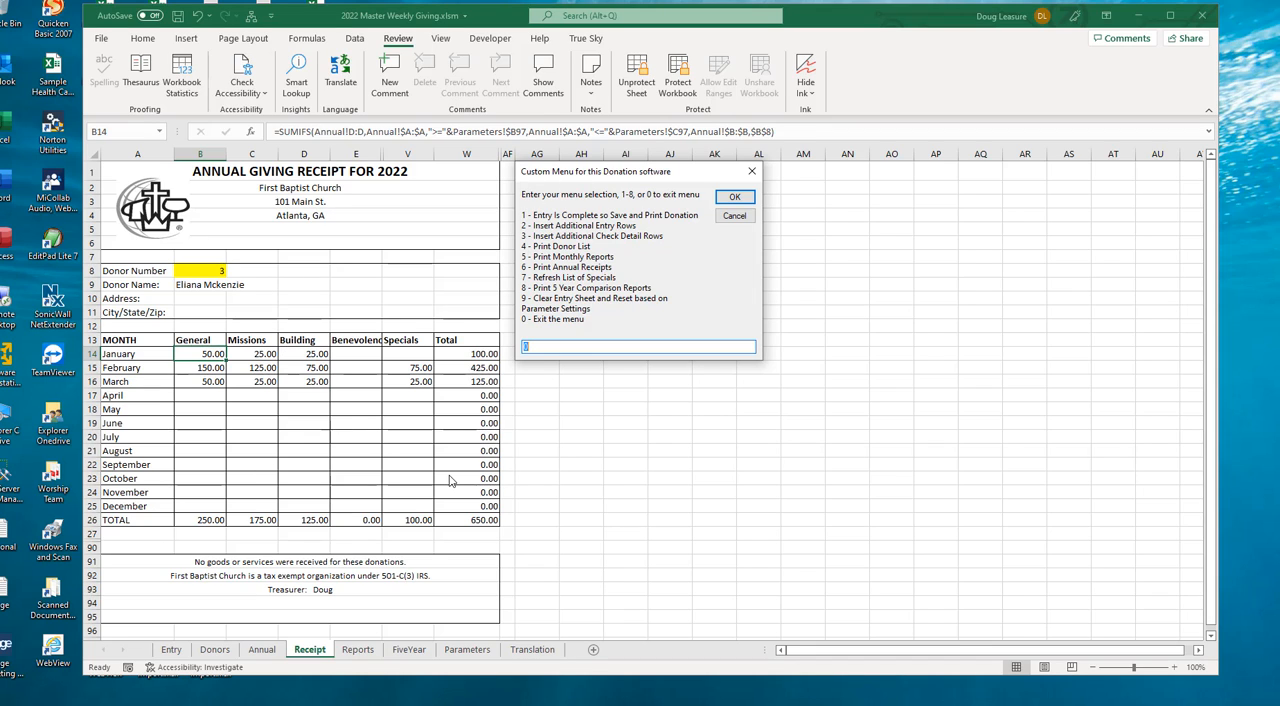
{"action": "left_click", "coordinate": [735, 216]}
- Display the annual giving receipts of the first three donors in turn by entering their donor numbers, ending on the third
{"action": "left_click", "coordinate": [204, 272]}
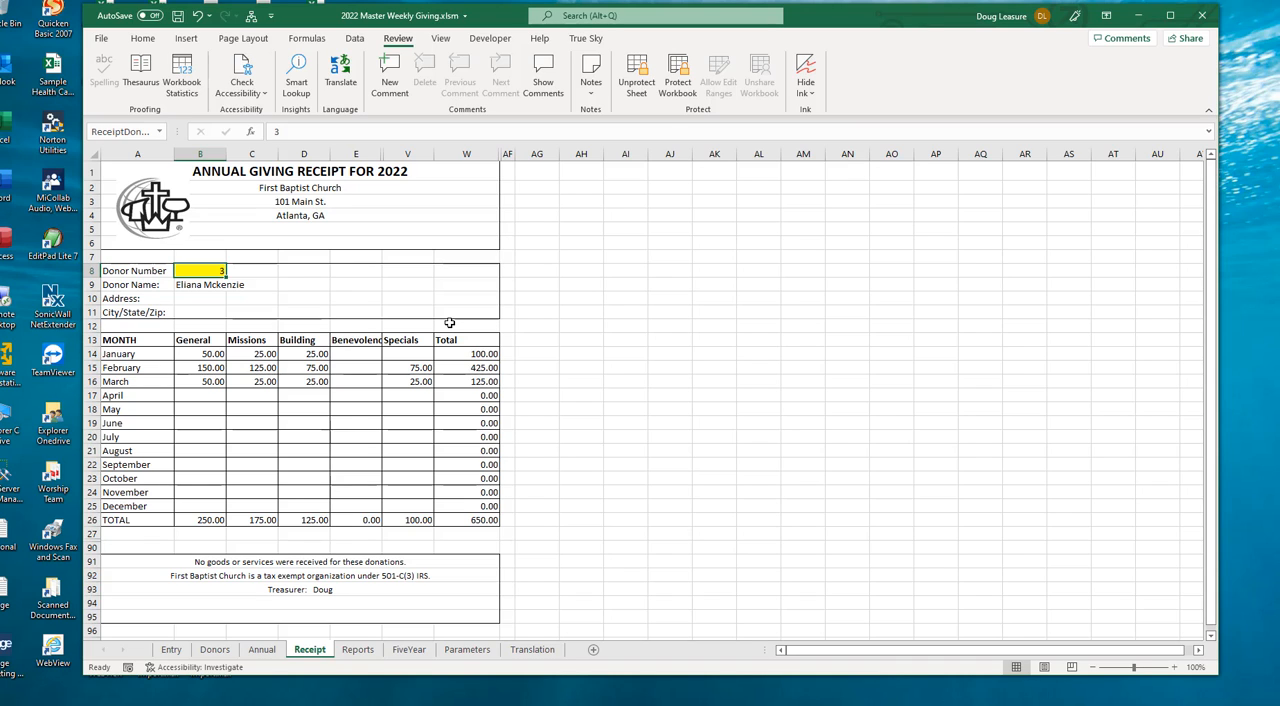
{"action": "type", "text": "1"}
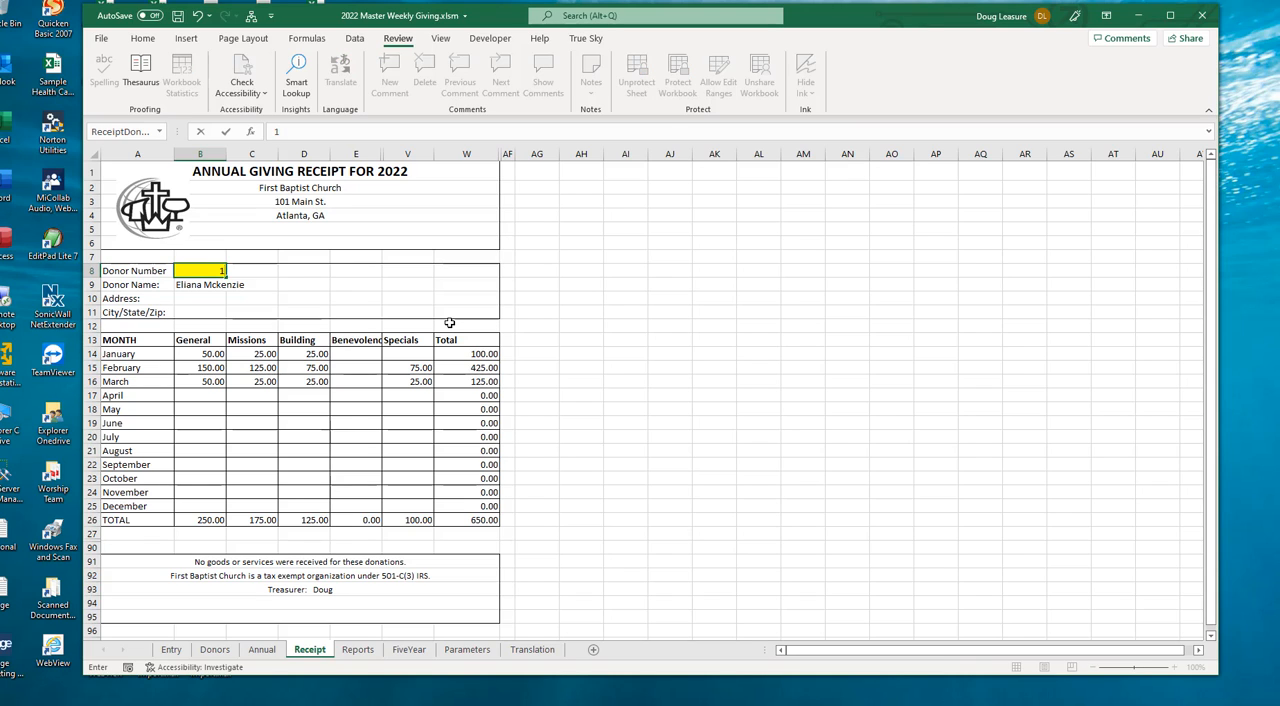
{"action": "key", "text": "Return"}
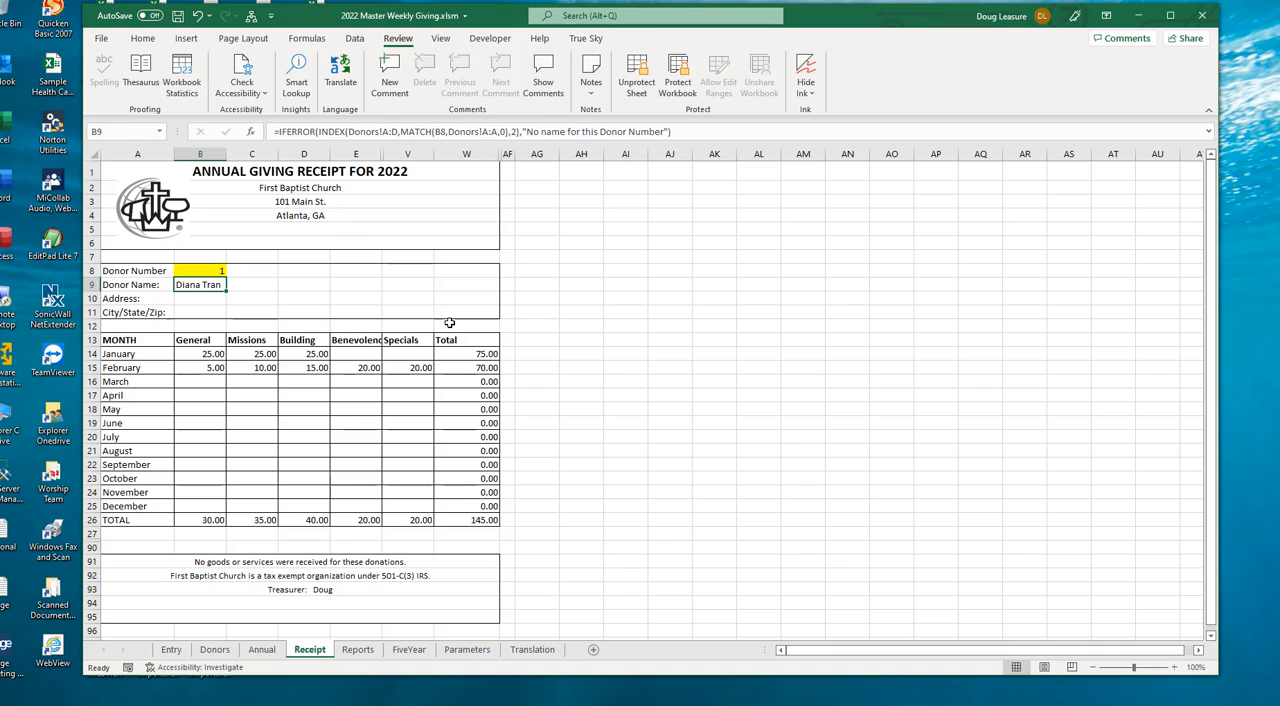
{"action": "key", "text": "Up"}
{"action": "type", "text": "2"}
{"action": "key", "text": "Return"}
{"action": "key", "text": "Up"}
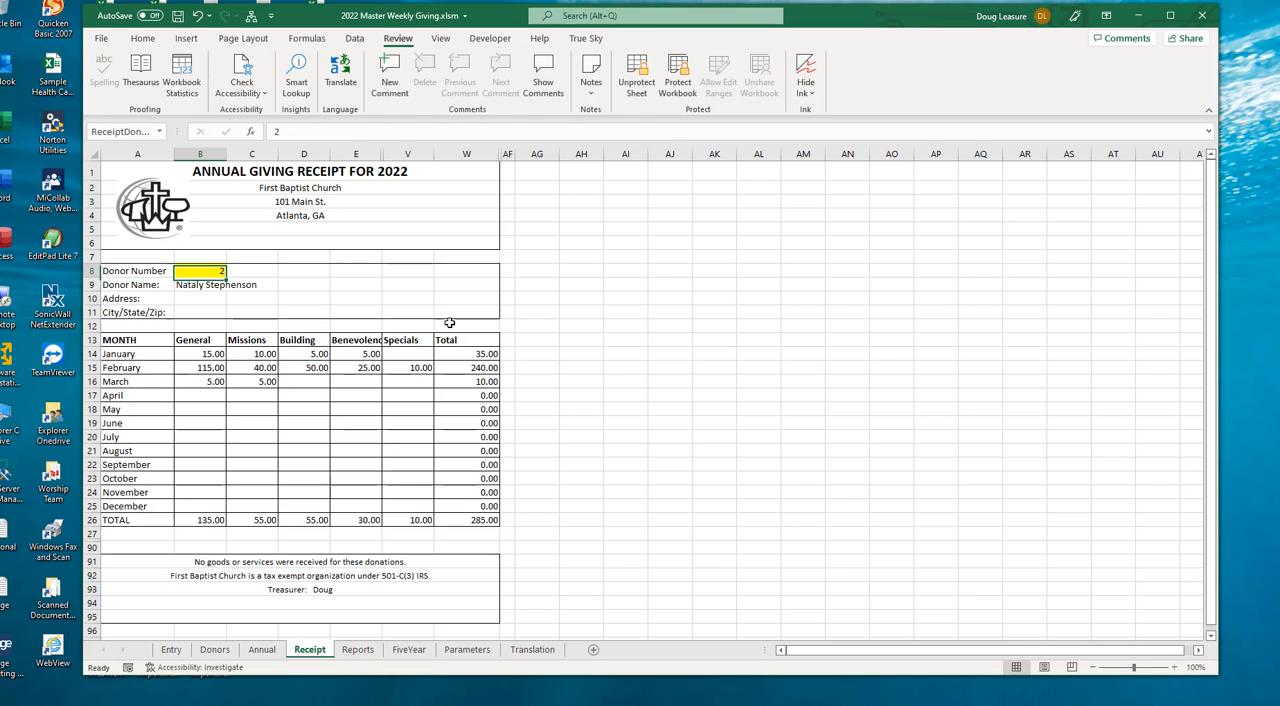
{"action": "type", "text": "3"}
{"action": "key", "text": "Return"}
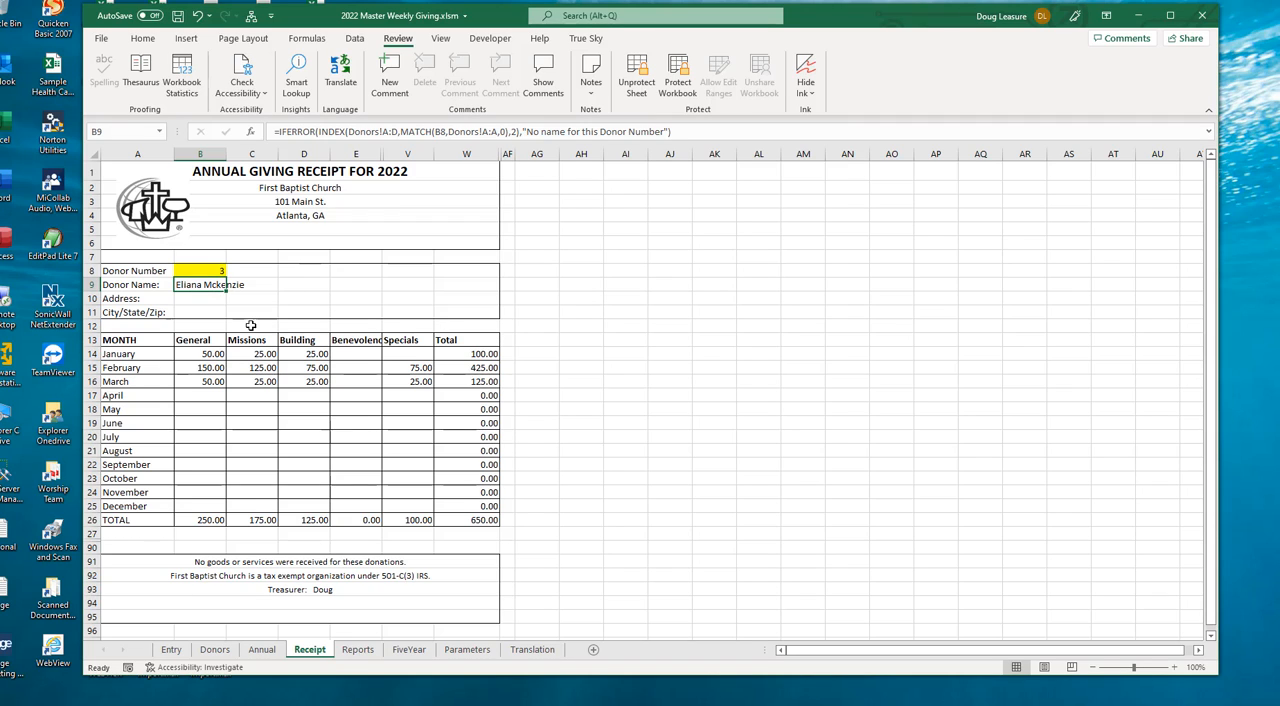
{"action": "left_click", "coordinate": [207, 272]}
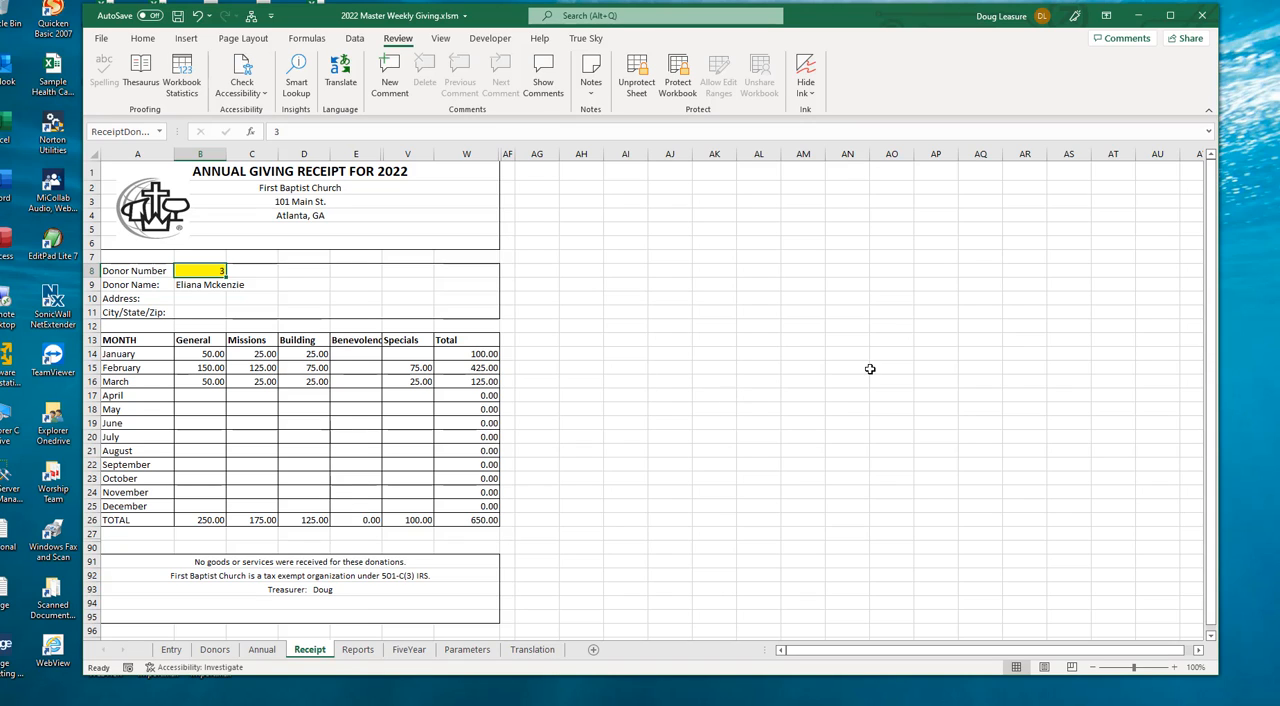
- Review the church, receipt and report settings on the Parameters sheet, including the monthly report footer
{"action": "left_click", "coordinate": [468, 650]}
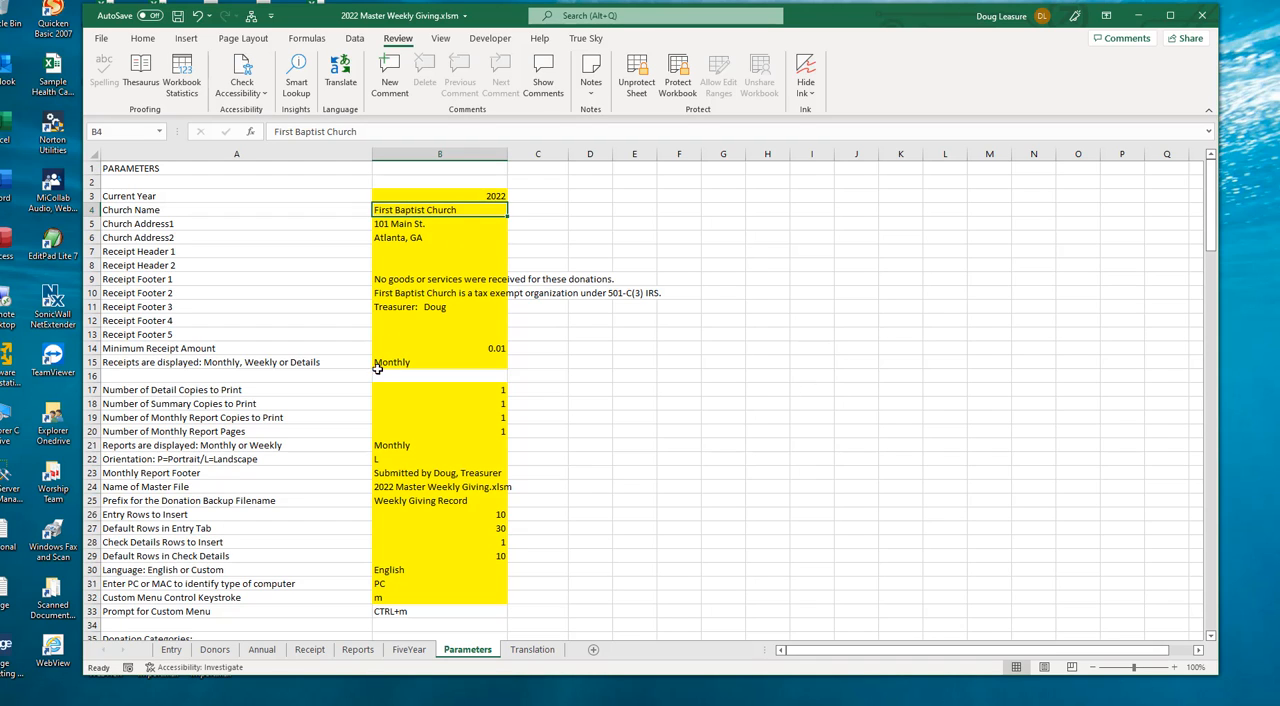
{"action": "left_click", "coordinate": [401, 476]}
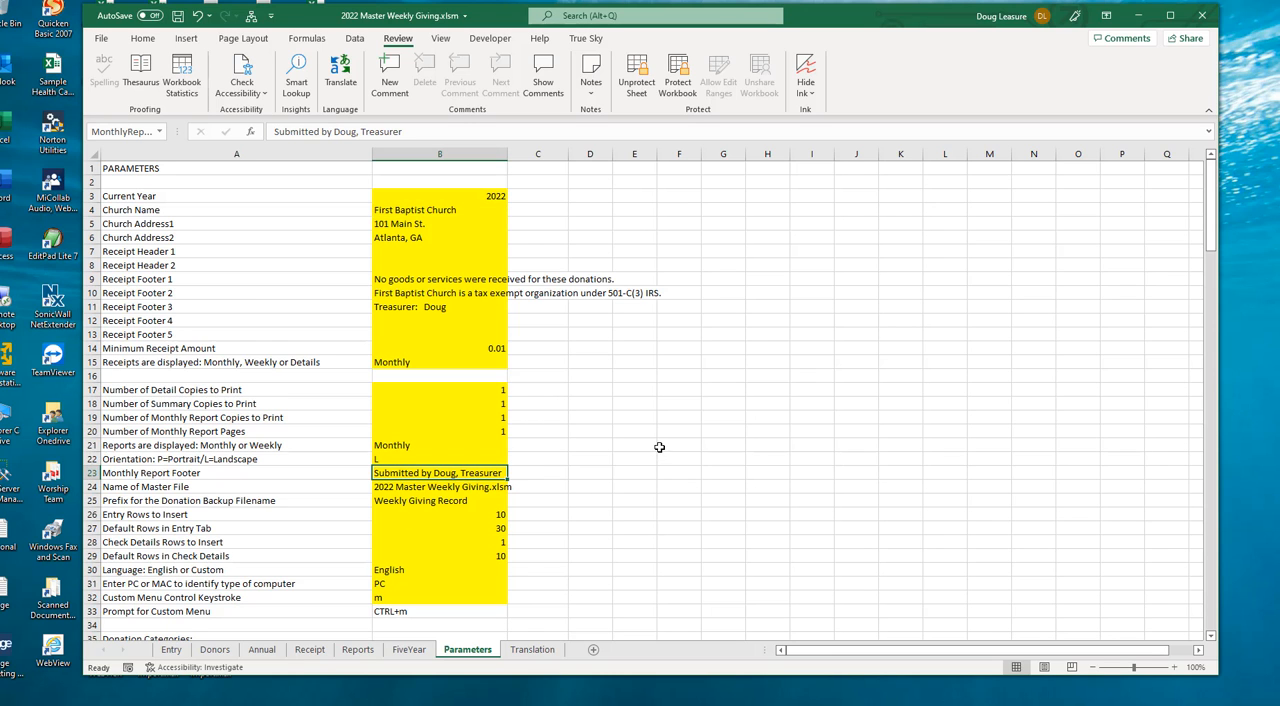
{"action": "scroll", "coordinate": [500, 486], "scroll_direction": "down", "scroll_amount": 1}
{"action": "scroll", "coordinate": [500, 486], "scroll_direction": "down", "scroll_amount": 4}
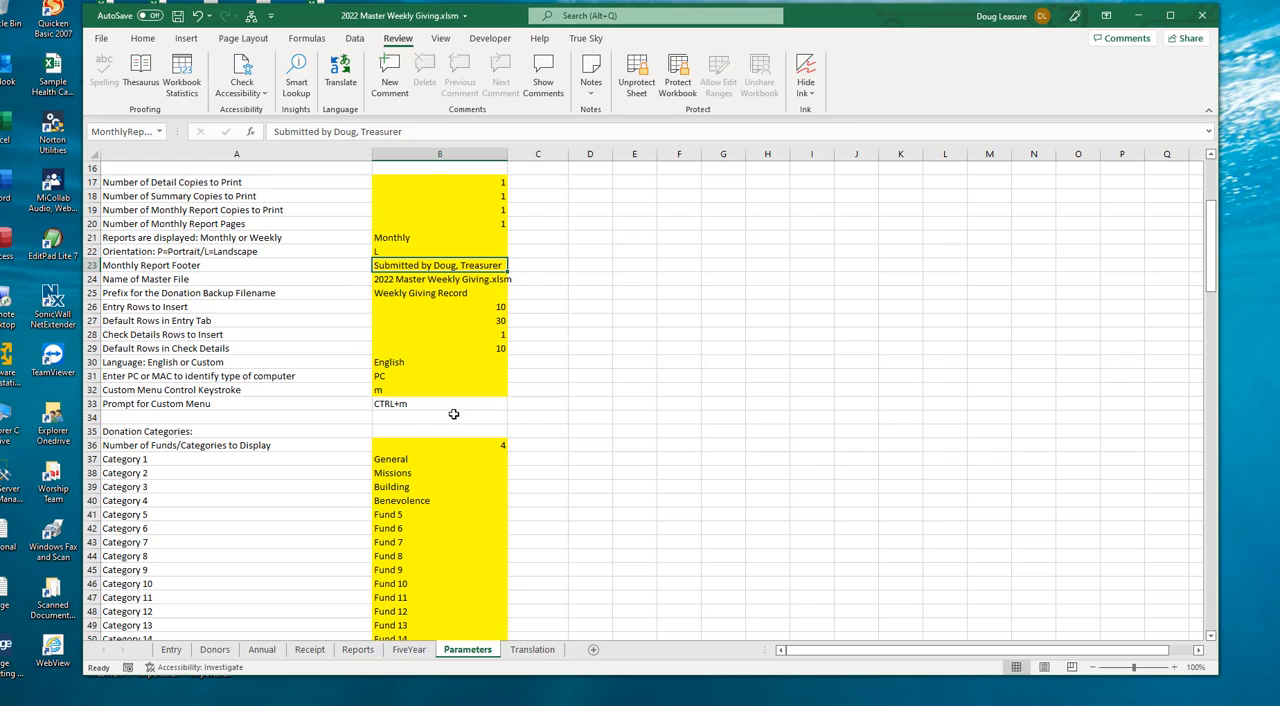
{"action": "scroll", "coordinate": [617, 431], "scroll_direction": "down", "scroll_amount": 2}
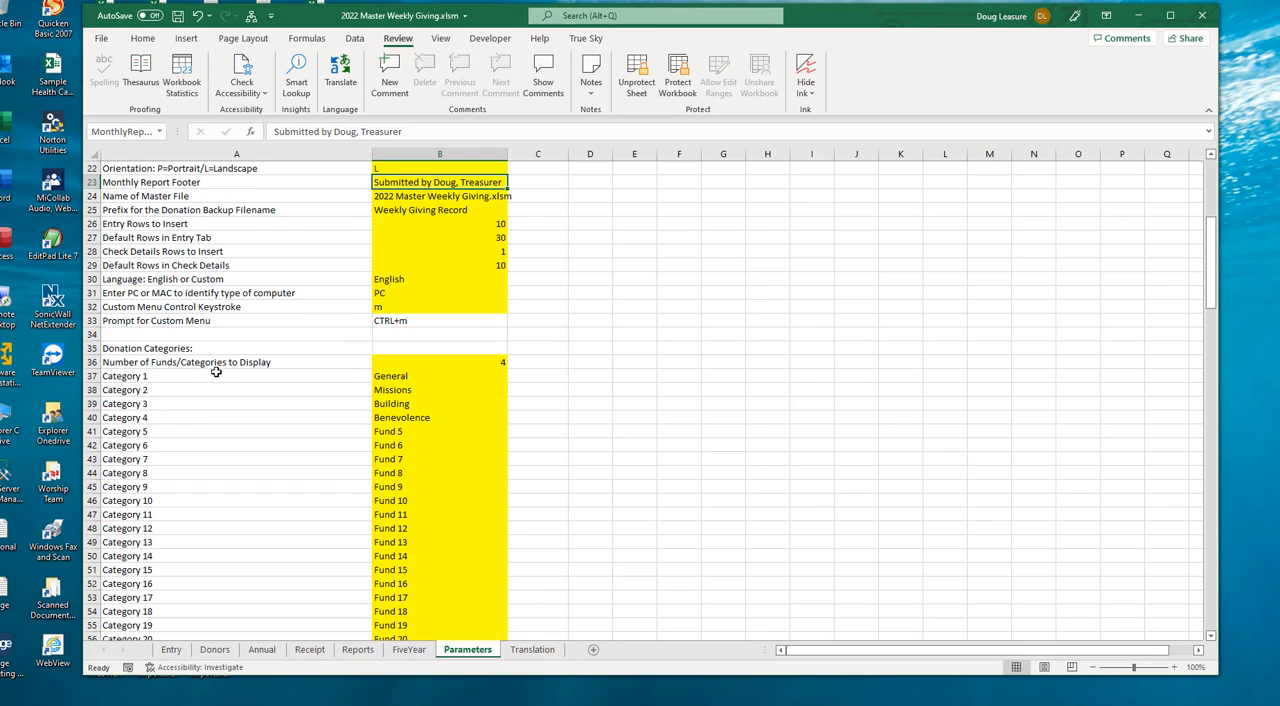
- Examine the donation category settings and the coin and dollar names and values for the cash details on the Parameters sheet
{"action": "left_click", "coordinate": [456, 362]}
{"action": "scroll", "coordinate": [294, 457], "scroll_direction": "down", "scroll_amount": 2}
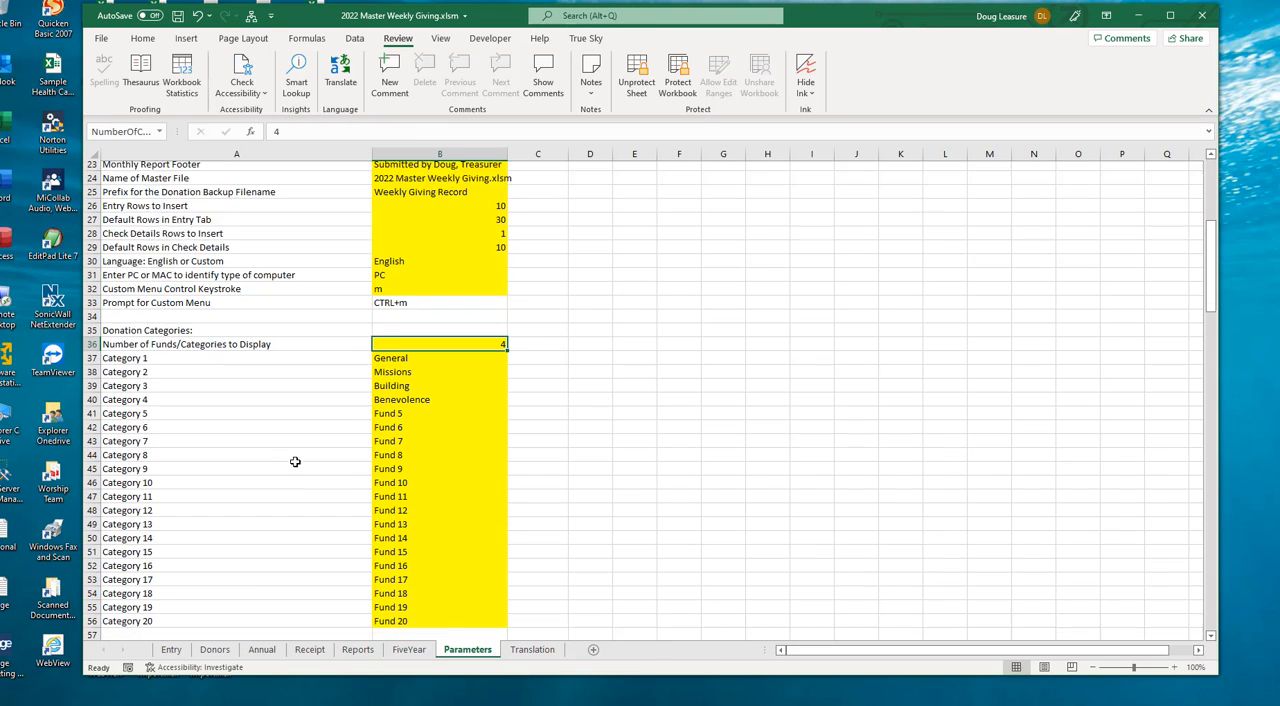
{"action": "left_click", "coordinate": [391, 294]}
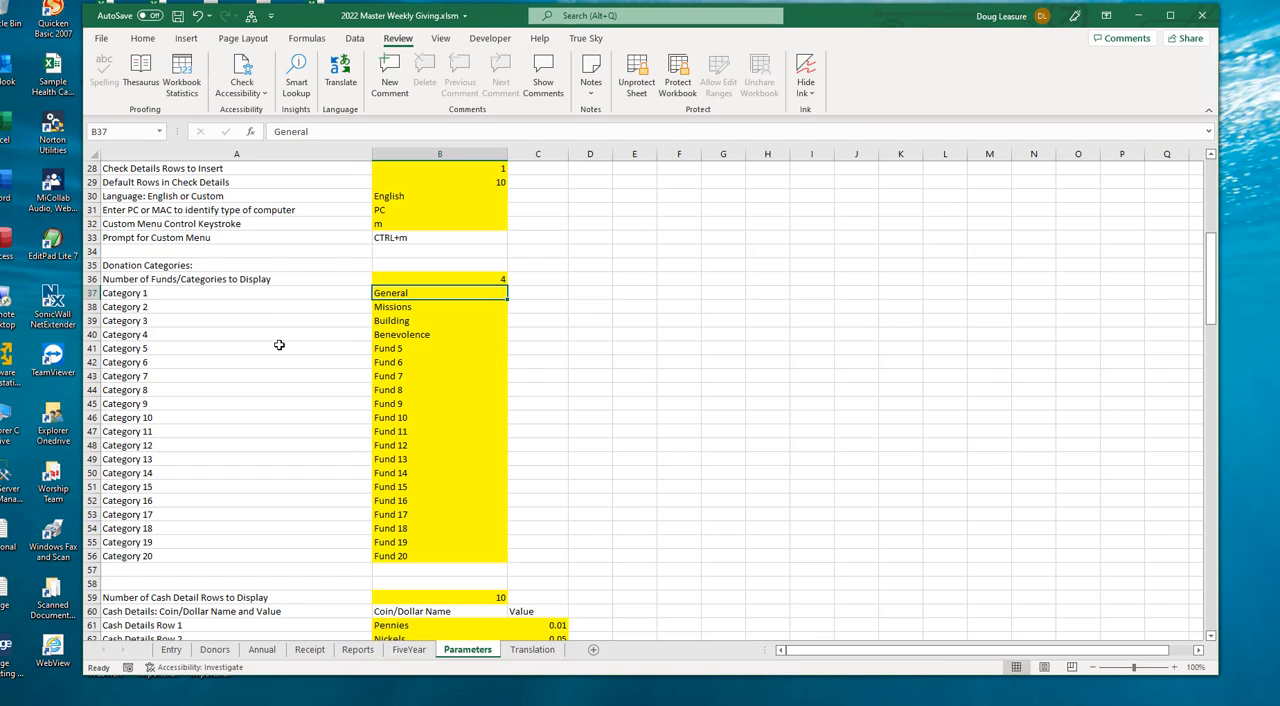
{"action": "scroll", "coordinate": [279, 345], "scroll_direction": "down", "scroll_amount": 4}
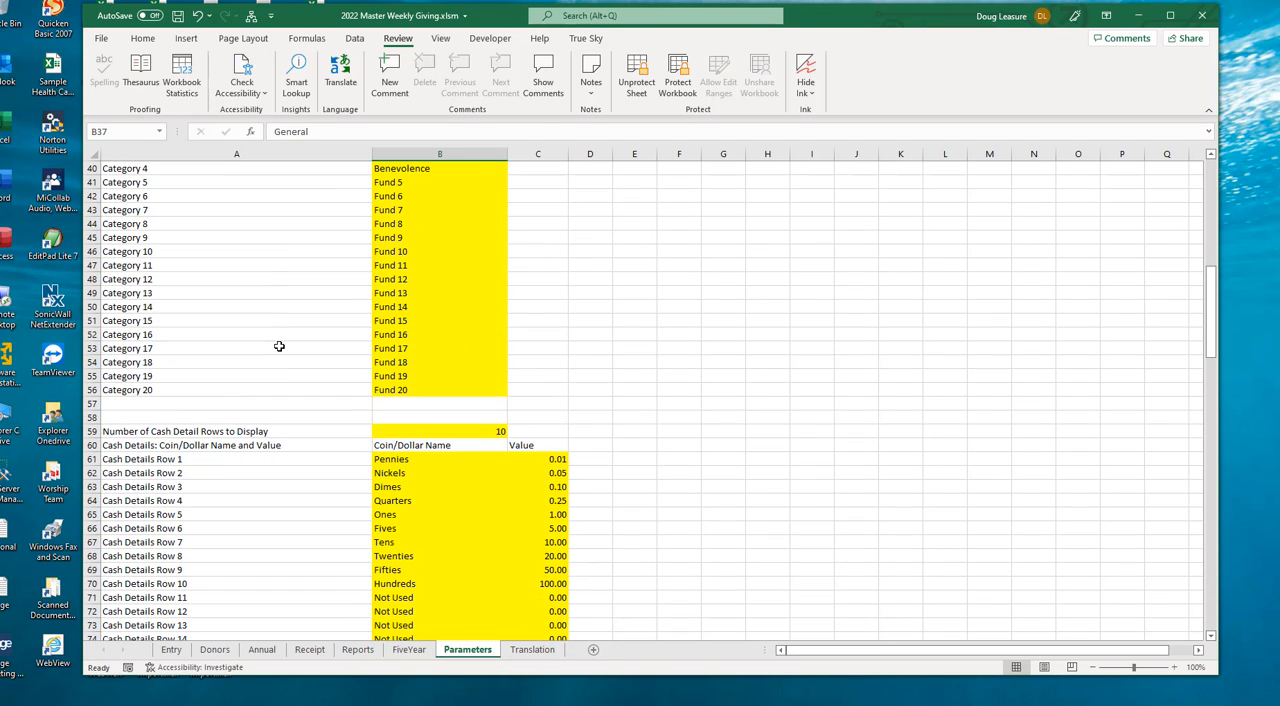
{"action": "scroll", "coordinate": [279, 346], "scroll_direction": "down", "scroll_amount": 2}
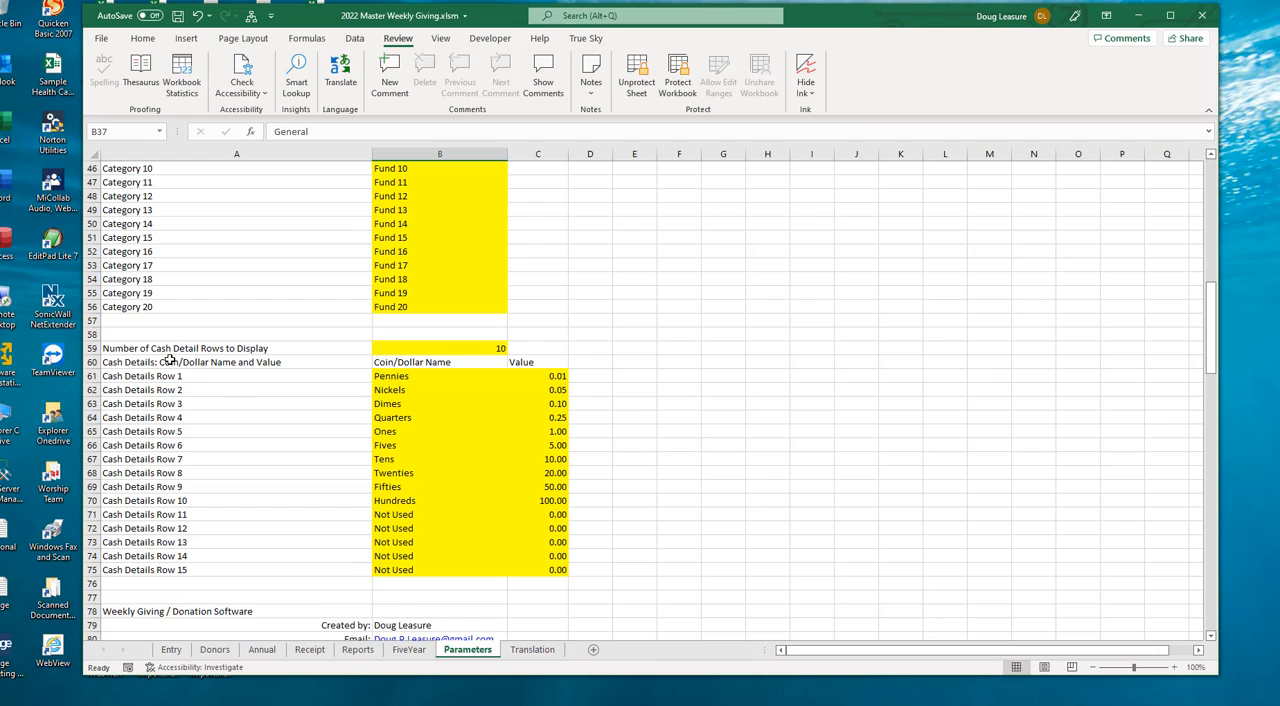
{"action": "left_click_drag", "start_coordinate": [386, 375], "coordinate": [540, 505]}
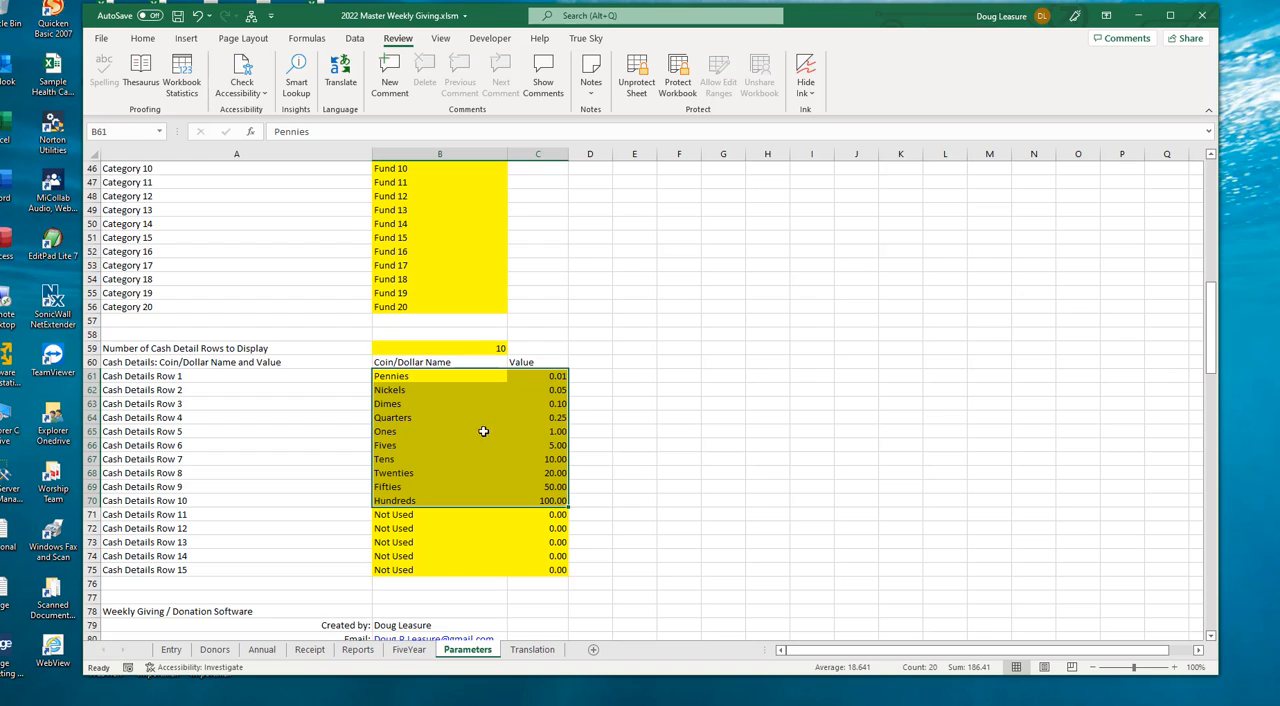
{"action": "left_click", "coordinate": [452, 334]}
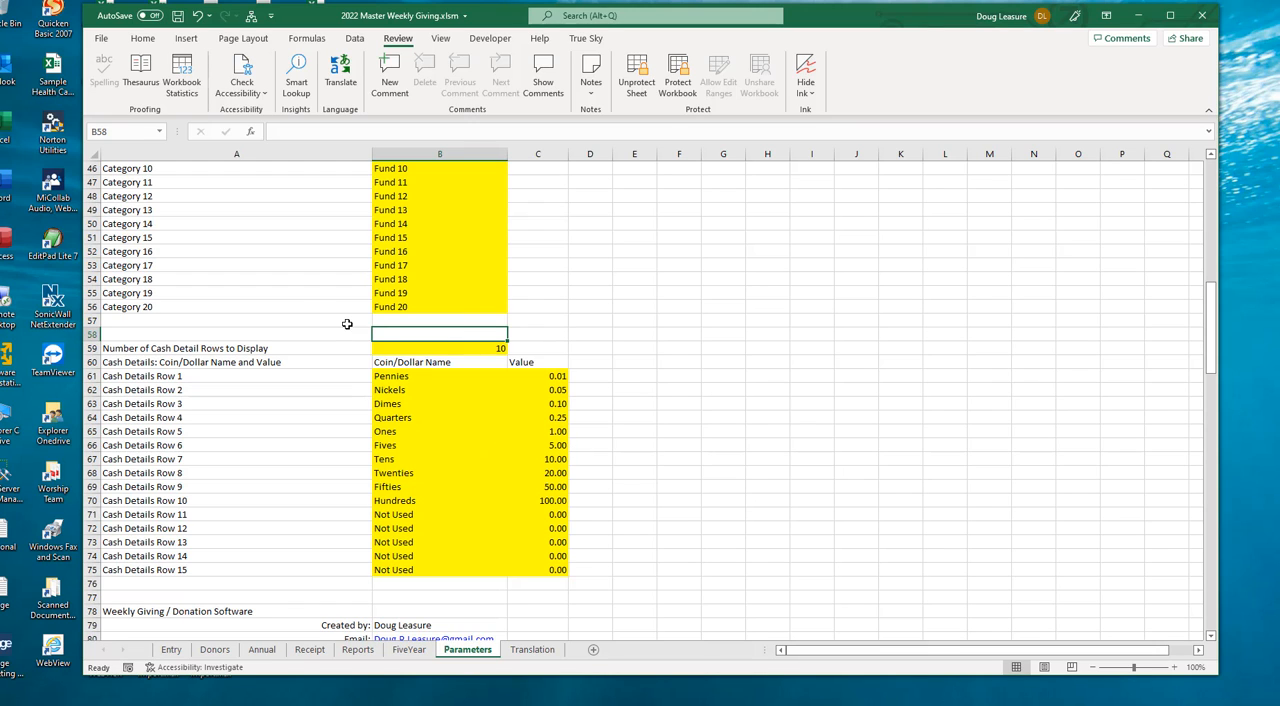
- Look over the donor number and name columns on the Donors sheet
{"action": "left_click", "coordinate": [214, 649]}
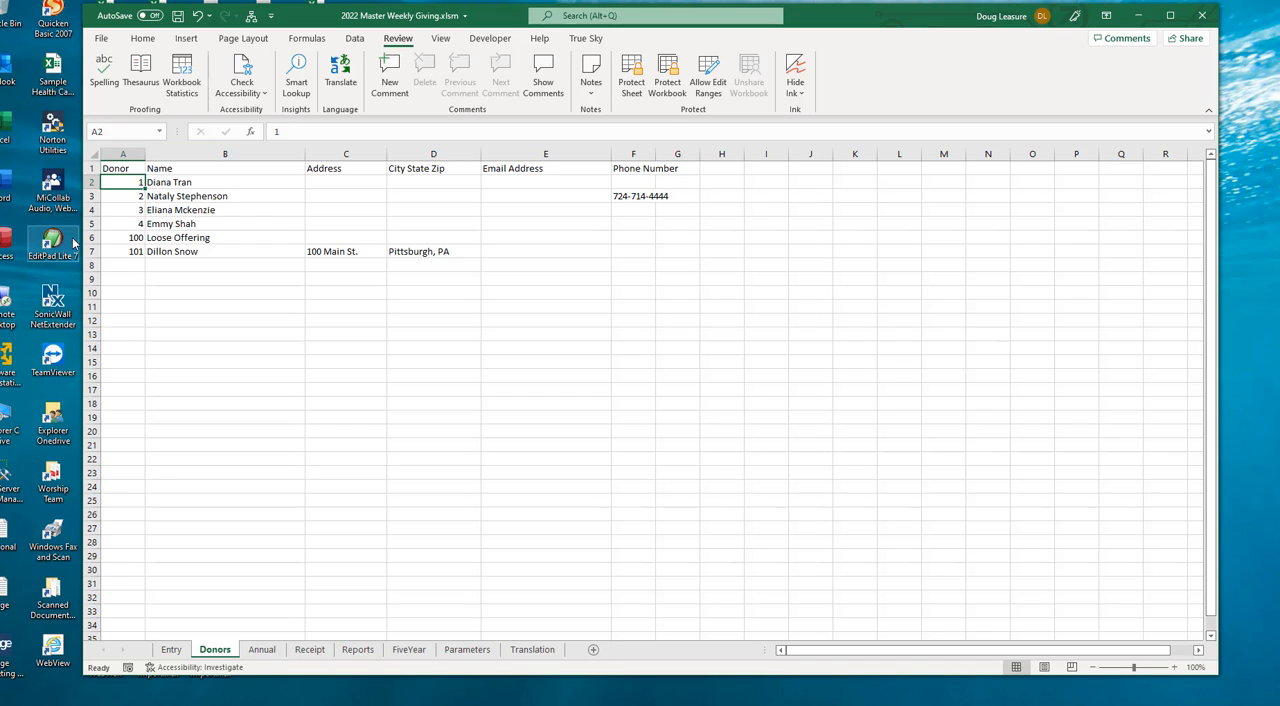
{"action": "left_click_drag", "start_coordinate": [116, 184], "coordinate": [109, 373]}
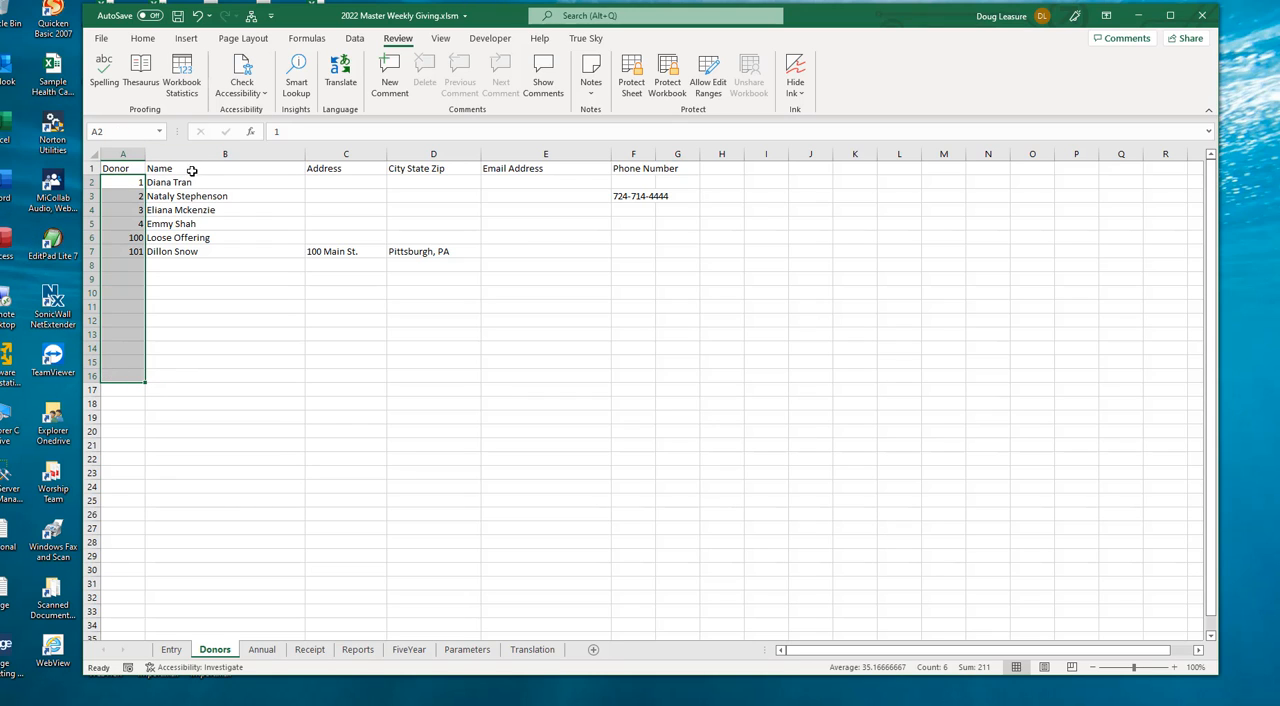
{"action": "left_click_drag", "start_coordinate": [197, 182], "coordinate": [189, 292]}
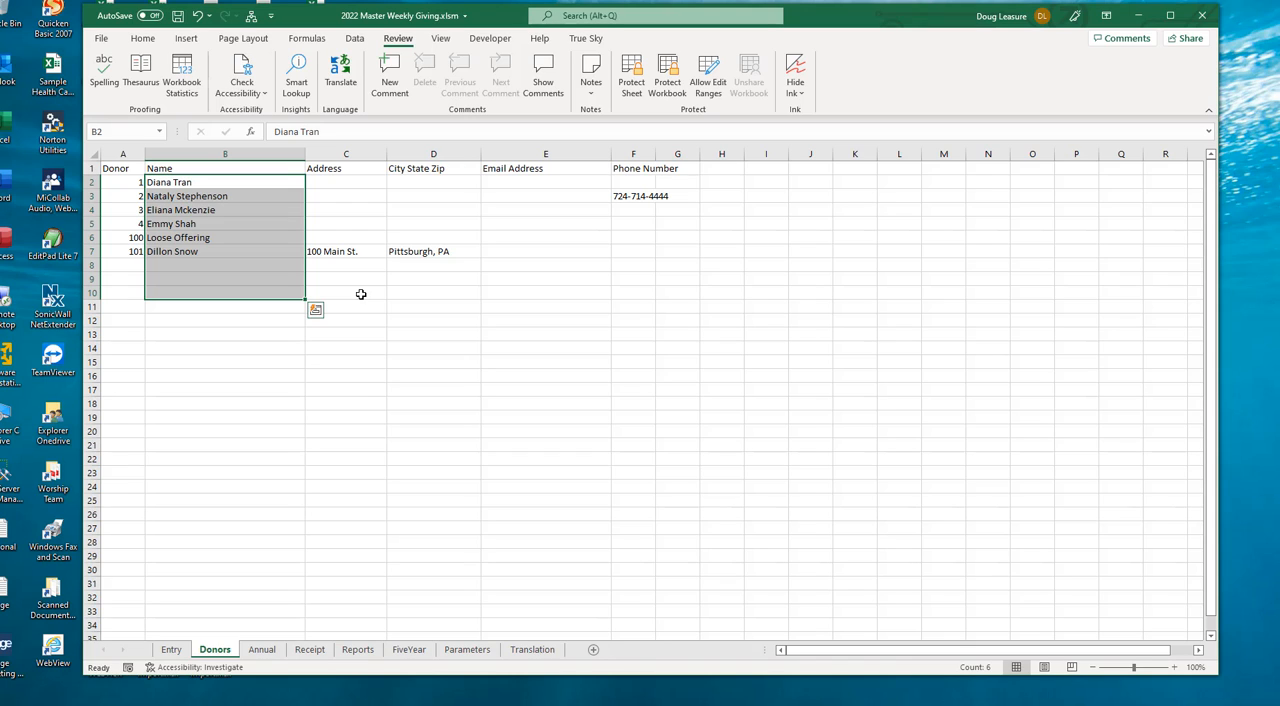
{"action": "left_click", "coordinate": [115, 182]}
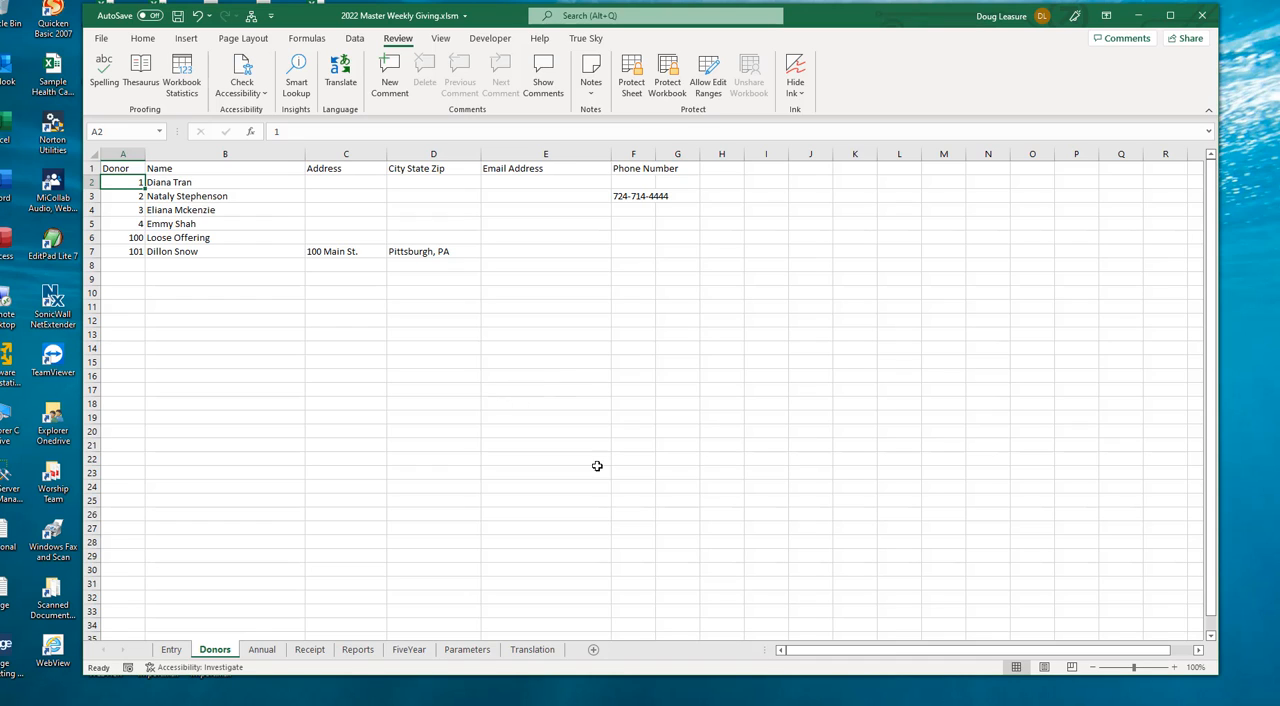
- Compare the English labels with the Custom language column on the Translation sheet
{"action": "left_click", "coordinate": [546, 650]}
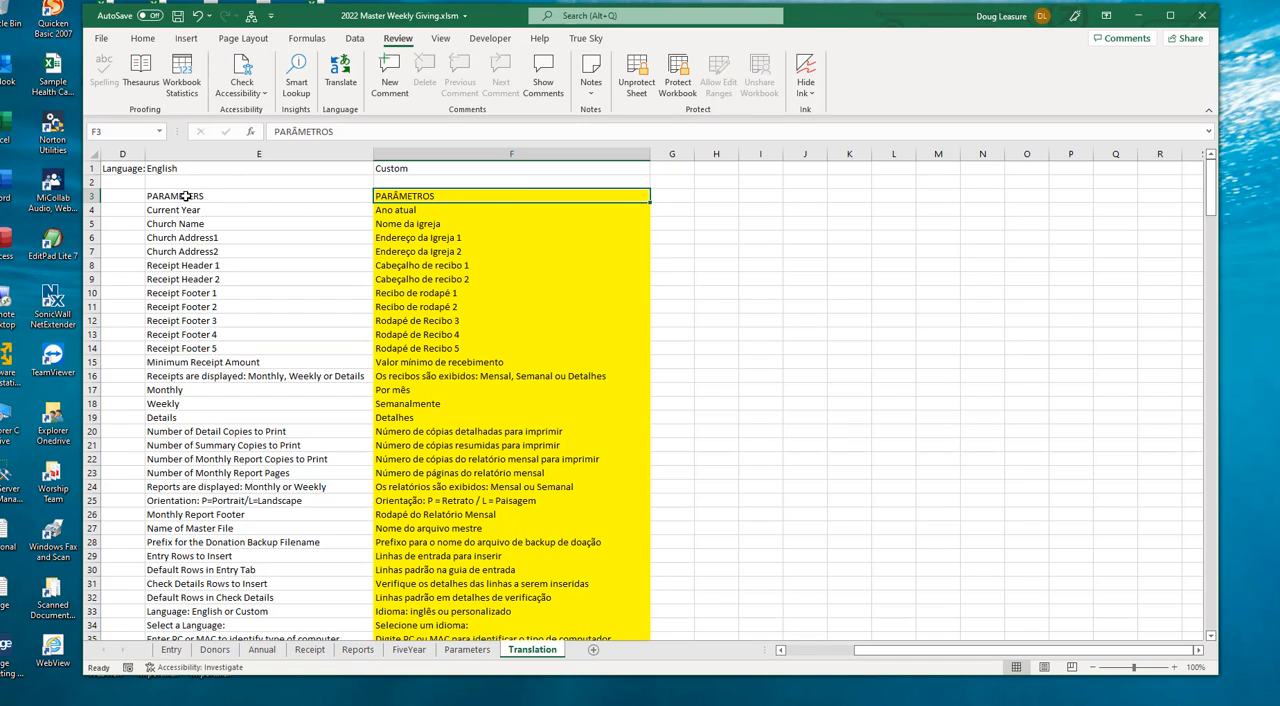
{"action": "left_click", "coordinate": [186, 196]}
{"action": "mouse_move", "coordinate": [190, 203]}
{"action": "left_mouse_down"}
{"action": "mouse_move", "coordinate": [199, 365]}
{"action": "mouse_move", "coordinate": [195, 205]}
{"action": "mouse_move", "coordinate": [210, 195]}
{"action": "left_mouse_up"}
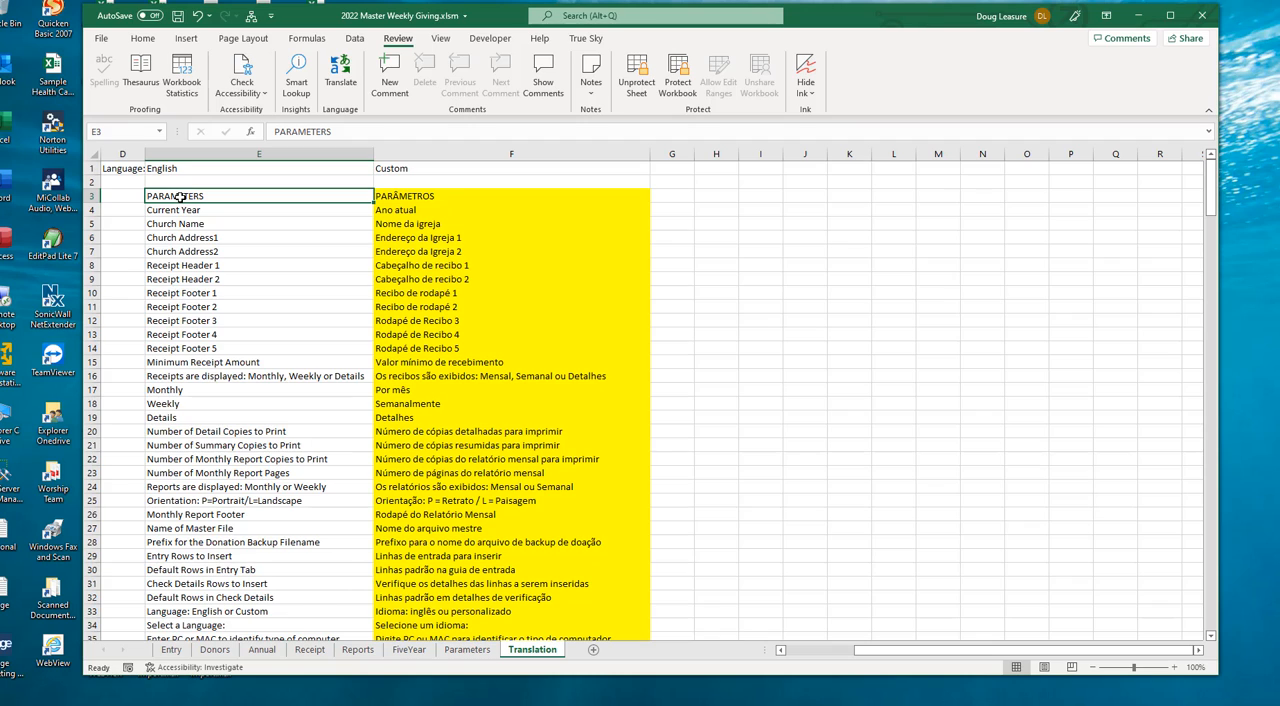
{"action": "mouse_move", "coordinate": [178, 197]}
{"action": "left_mouse_down"}
{"action": "mouse_move", "coordinate": [196, 585]}
{"action": "mouse_move", "coordinate": [196, 566]}
{"action": "left_mouse_up"}
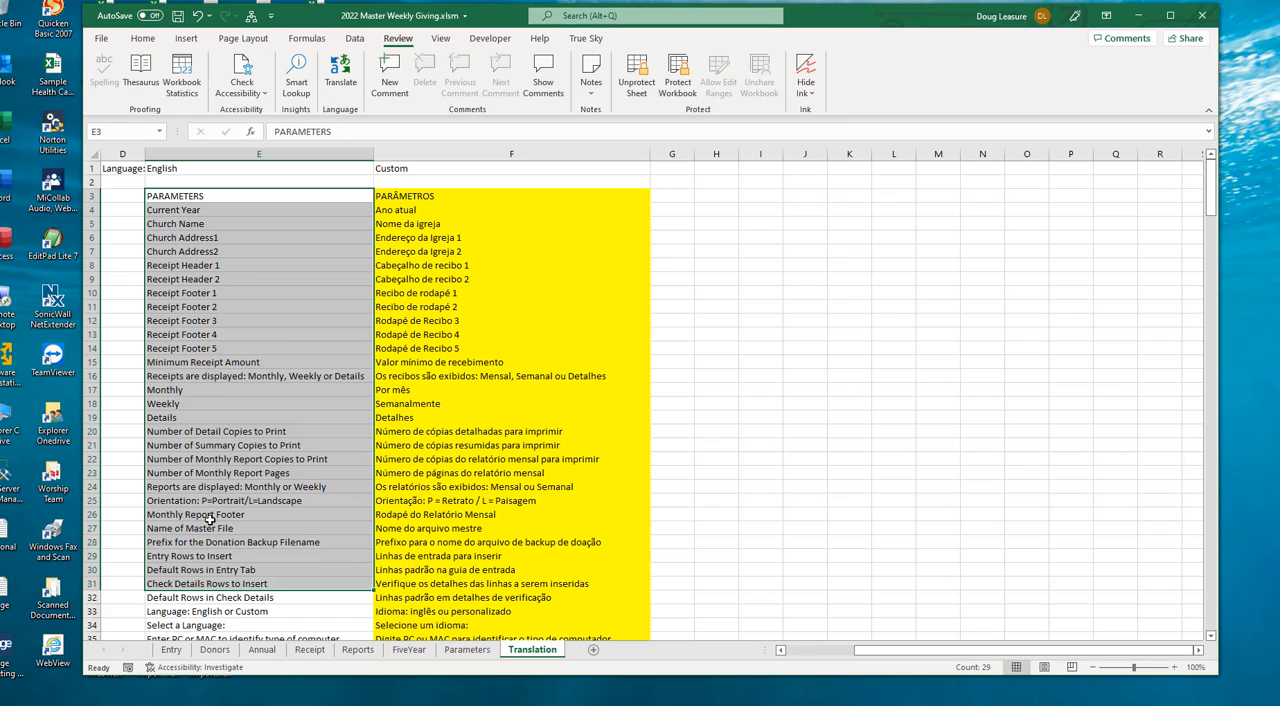
{"action": "left_click", "coordinate": [420, 197]}
{"action": "left_click_drag", "start_coordinate": [420, 265], "coordinate": [435, 583]}
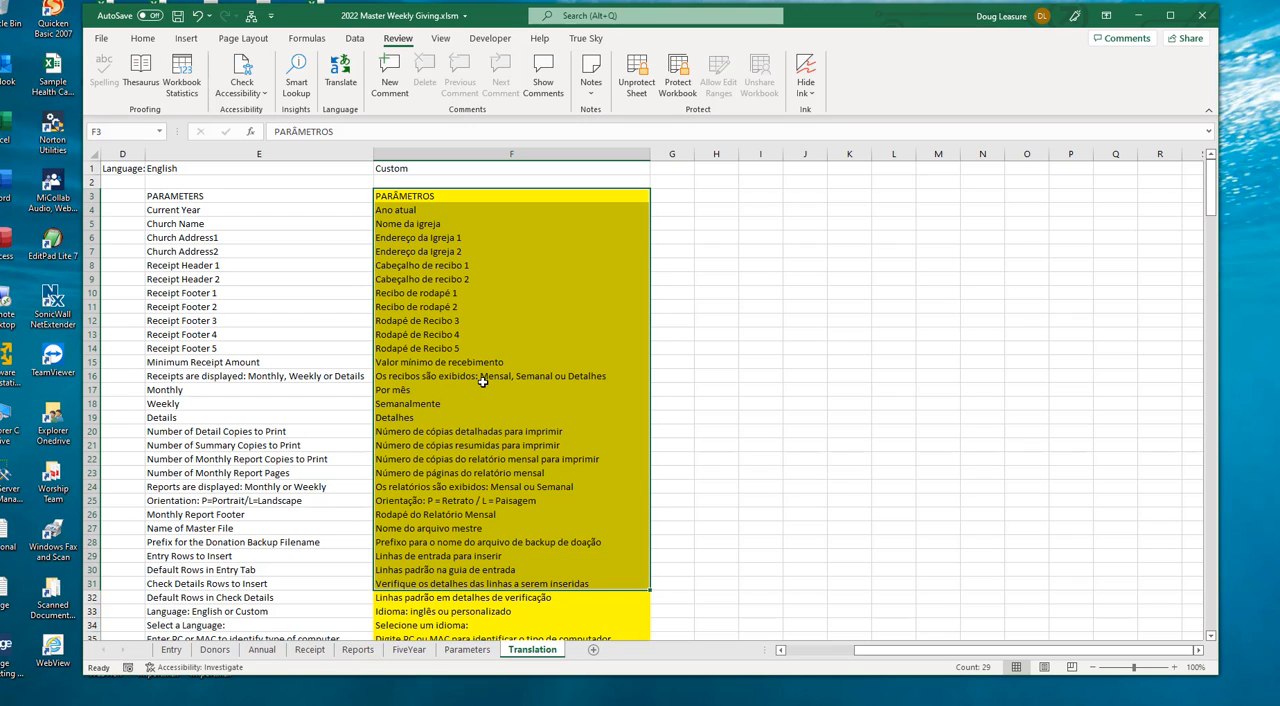
{"action": "left_click", "coordinate": [434, 379]}
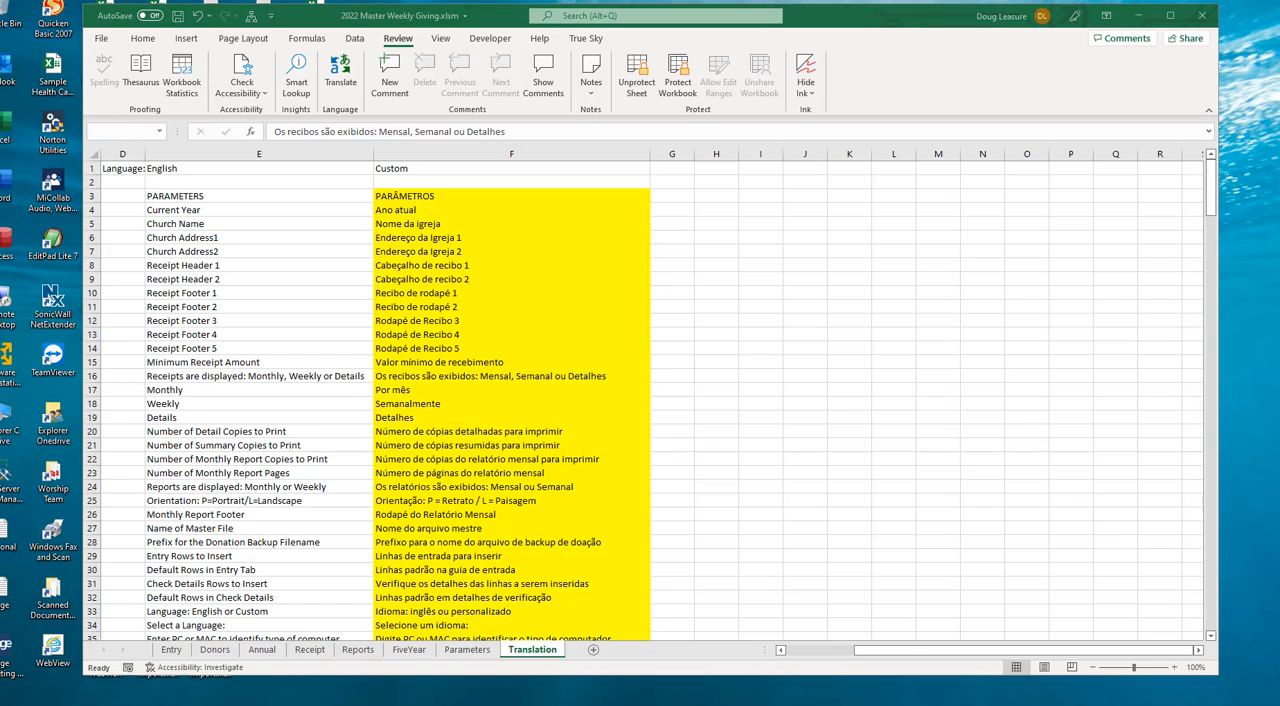
- Switch to the Master Donations for the DR.xlsm workbook and view its Spanish Entry sheet down to the cash and check details
{"action": "left_click_drag", "start_coordinate": [1279, 30], "coordinate": [850, 23]}
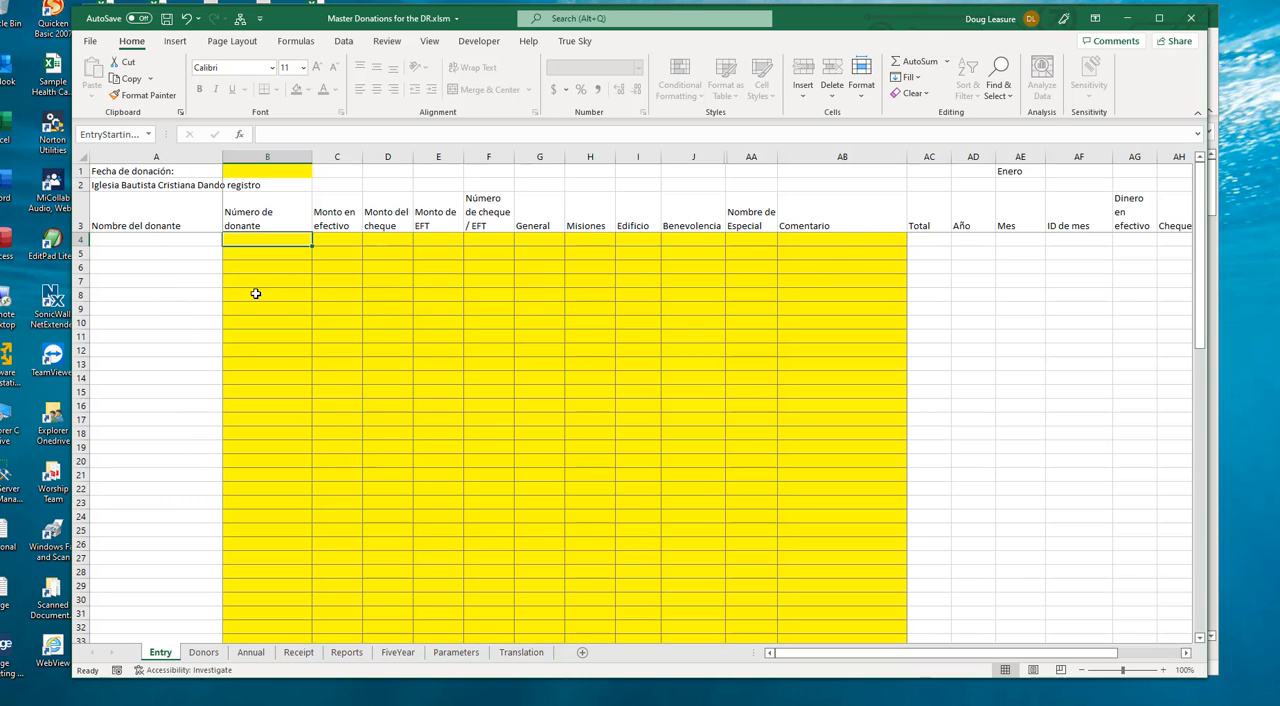
{"action": "scroll", "coordinate": [256, 301], "scroll_direction": "down", "scroll_amount": 4}
{"action": "scroll", "coordinate": [256, 301], "scroll_direction": "down", "scroll_amount": 5}
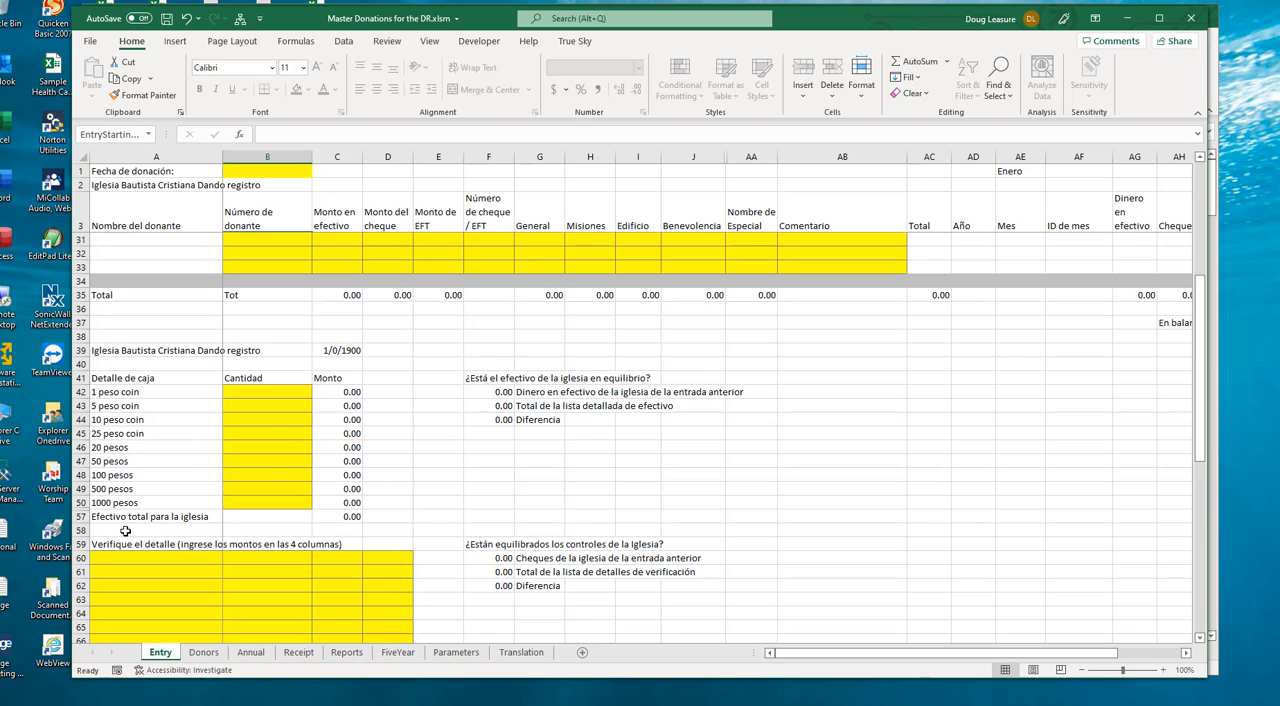
- View the Spanish versions of the Reports, Receipt and Parameters sheets
{"action": "left_click", "coordinate": [346, 653]}
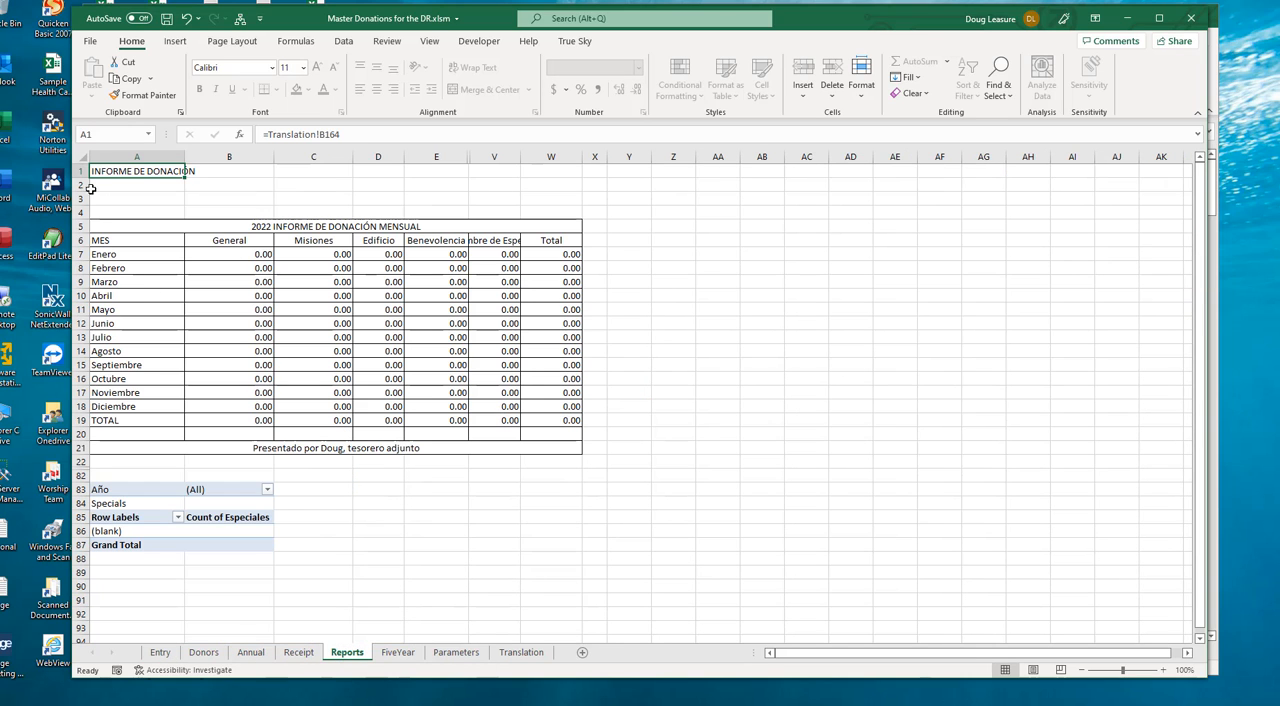
{"action": "left_click", "coordinate": [297, 653]}
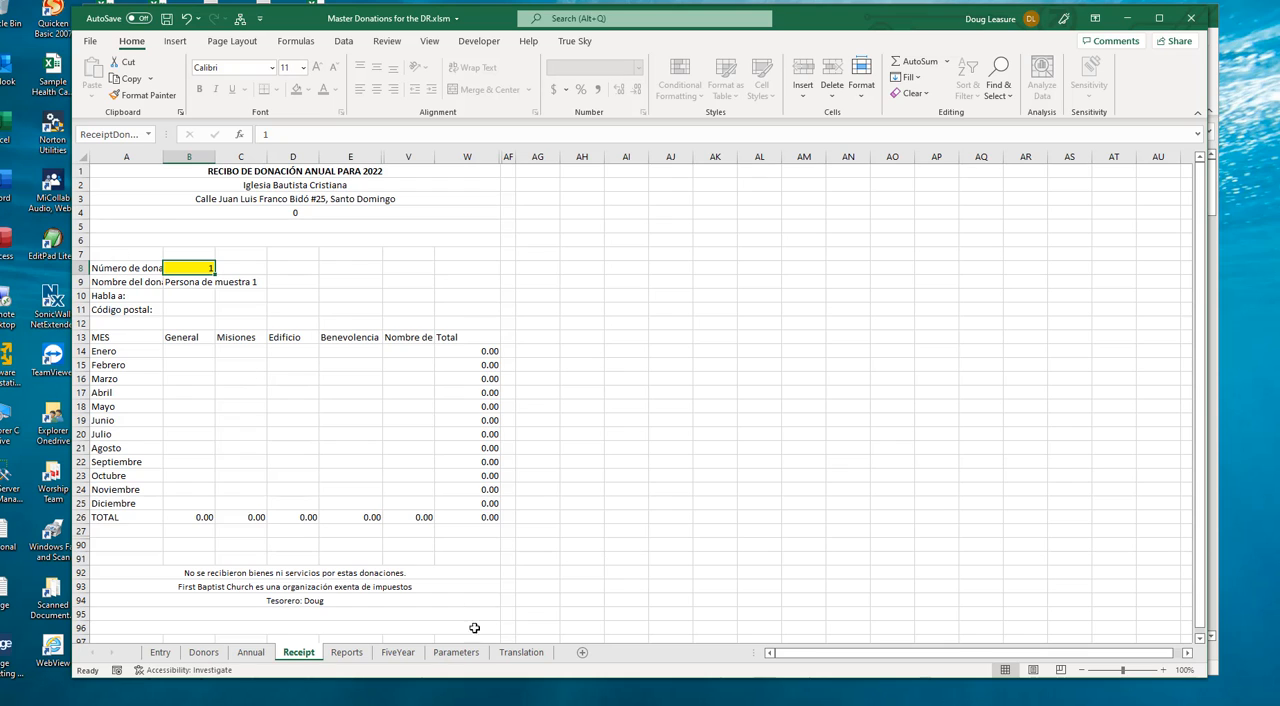
{"action": "left_click", "coordinate": [457, 653]}
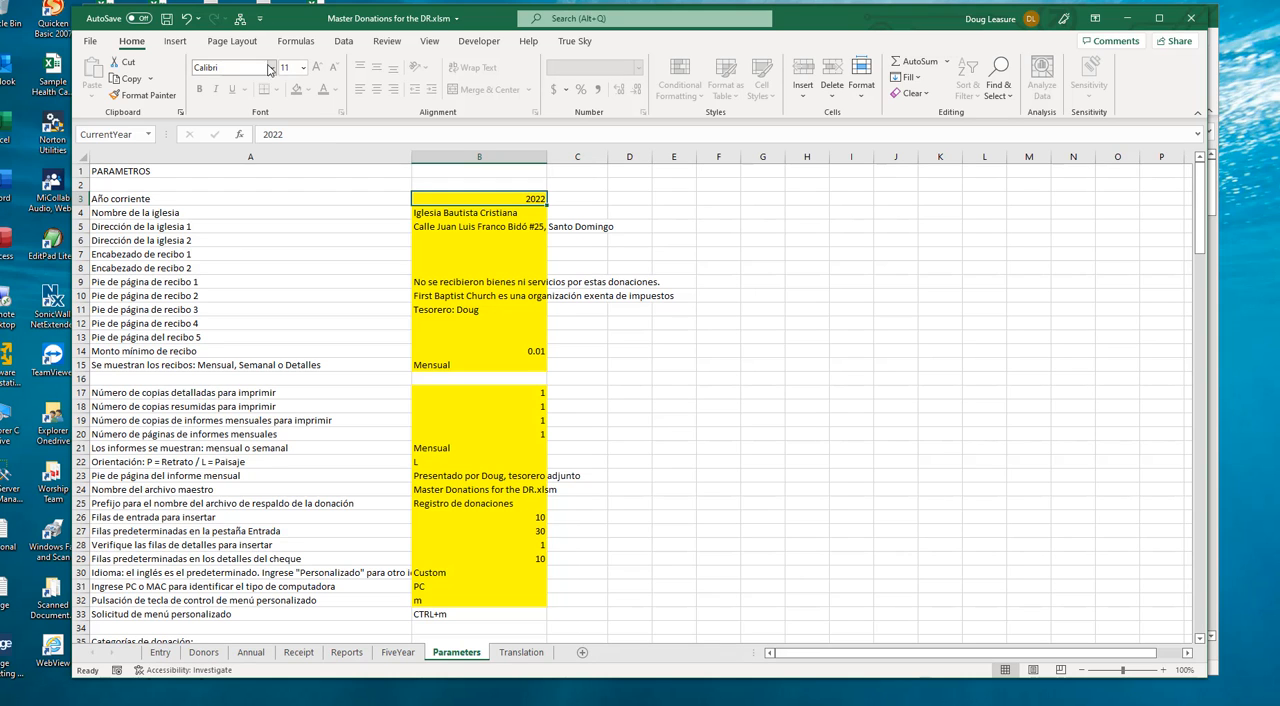
- Open the Spanish custom donation menu to view its options, and exit it without choosing one
{"action": "key", "text": "ctrl+m"}
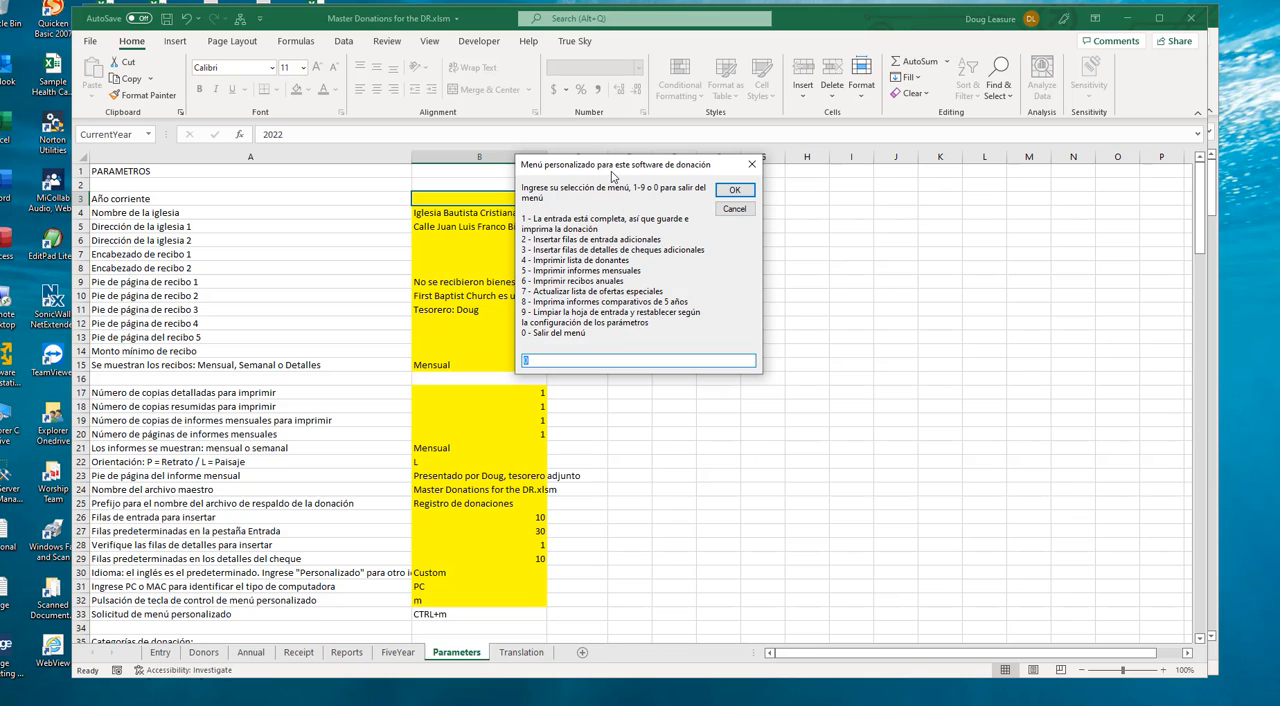
{"action": "left_click", "coordinate": [734, 190]}
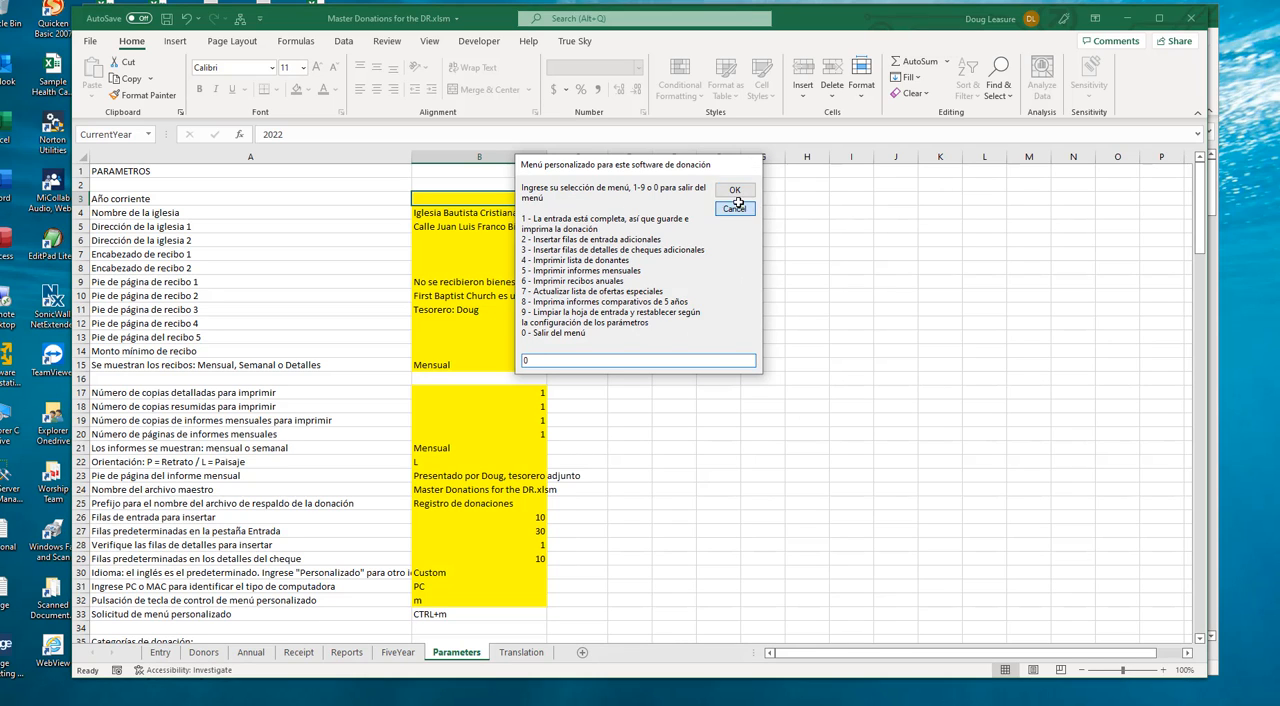